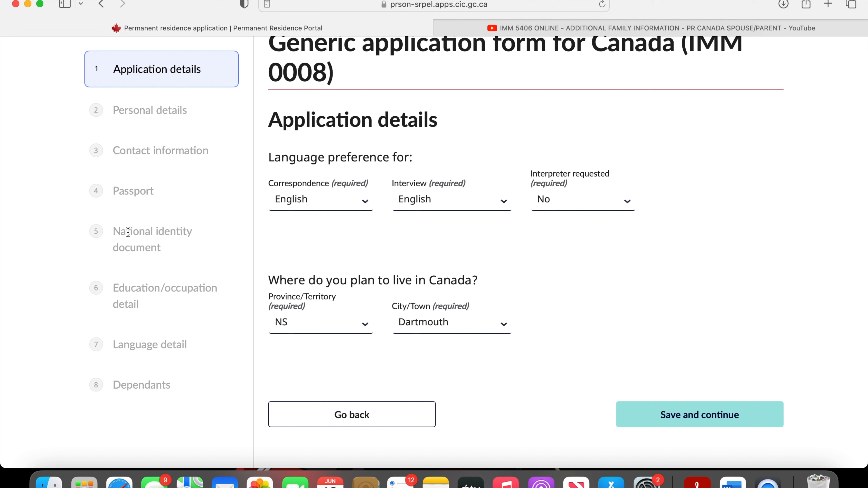
- Save the Application details and Personal details sections of the IMM 0008 form and continue to Contact information
drag(117, 231, 175, 250)
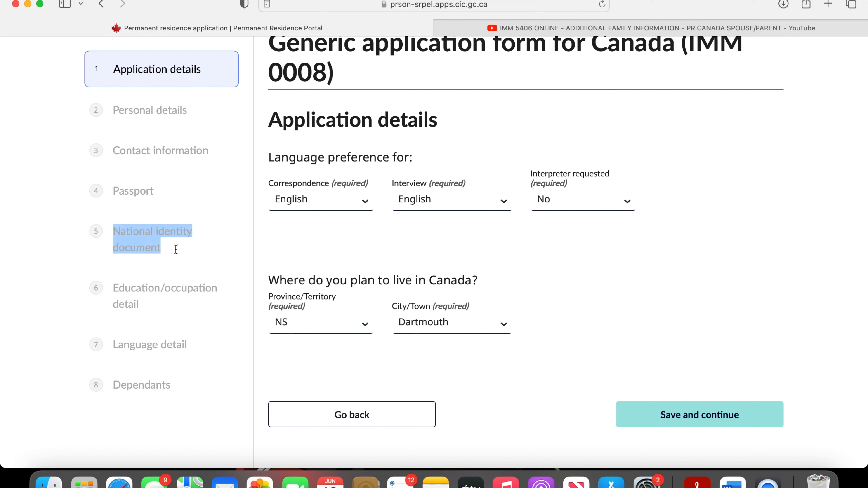
click(141, 287)
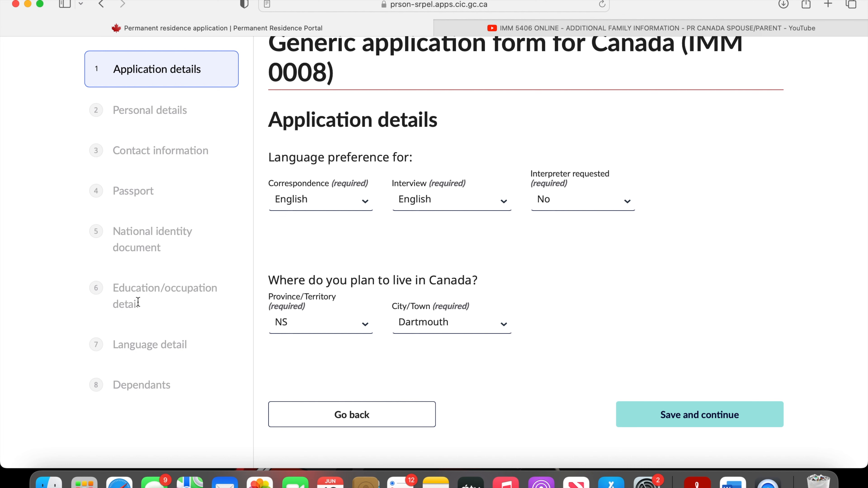
scroll(143, 309, down, 1)
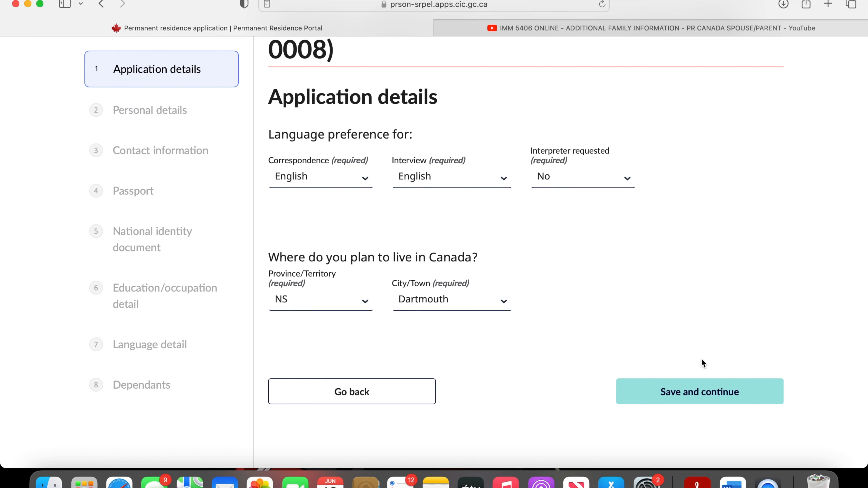
click(699, 391)
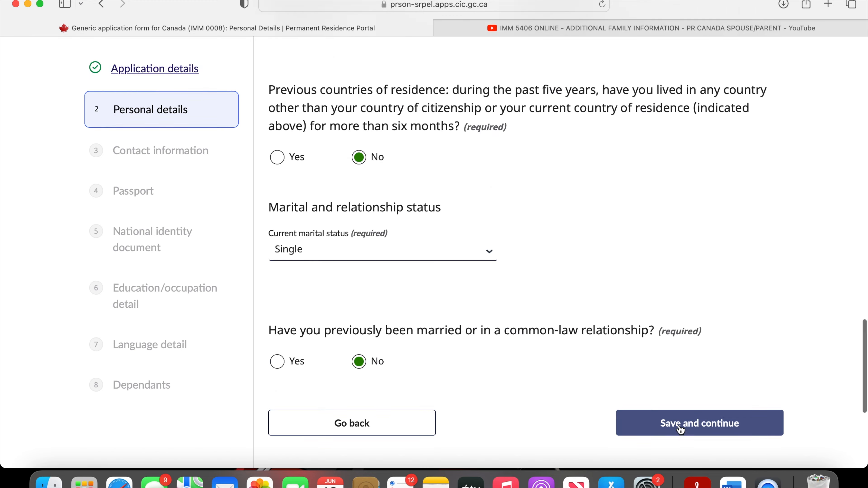
click(679, 423)
- Save the Contact information, Passport and National identity document sections and continue to Education/occupation detail
scroll(434, 253, down, 10)
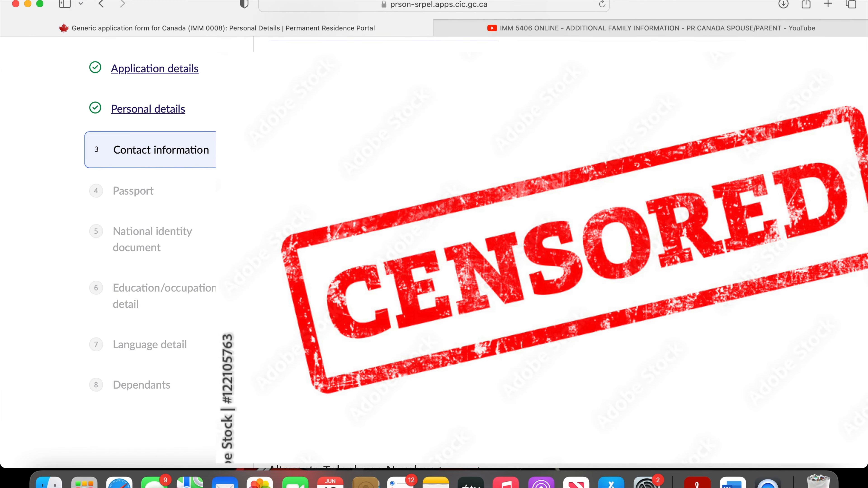
scroll(434, 253, down, 7)
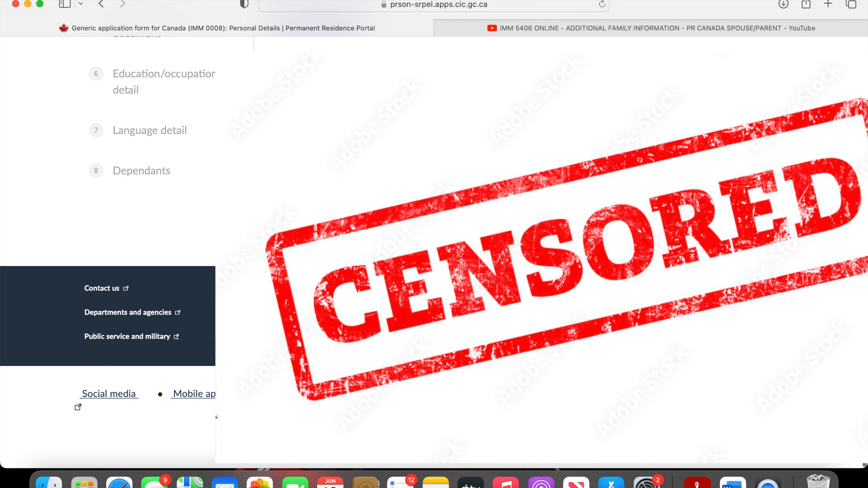
scroll(434, 253, down, 10)
scroll(434, 252, up, 4)
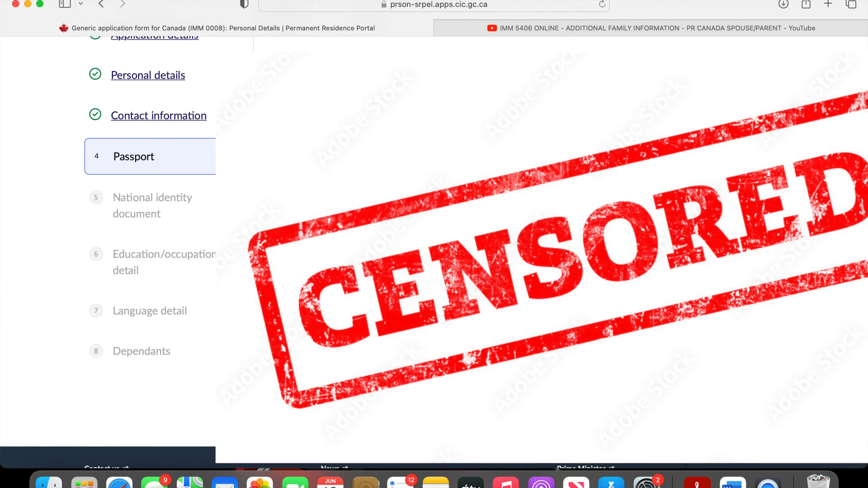
scroll(434, 253, down, 5)
click(667, 219)
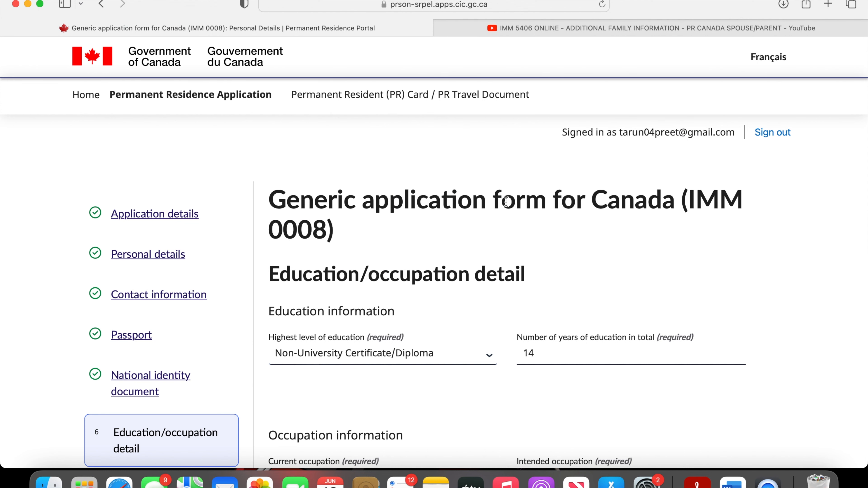
- Check the education level options and years of education, keep the existing entries, and save the Education/occupation detail section
scroll(226, 403, down, 2)
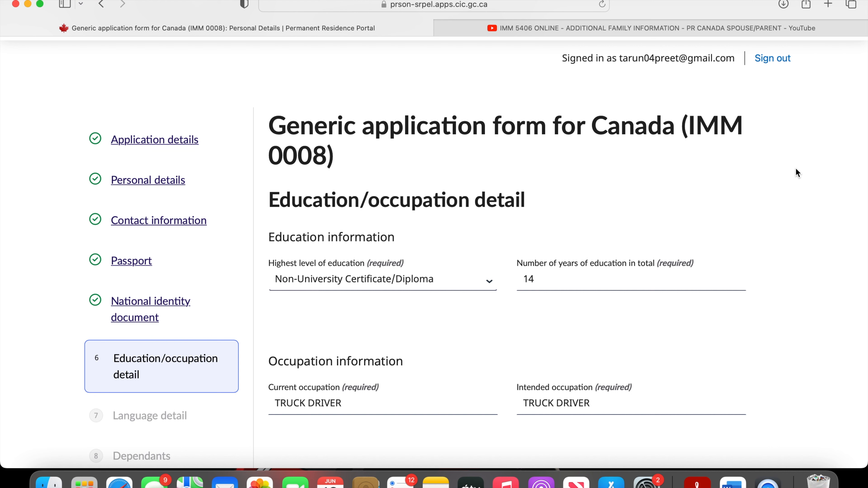
click(490, 282)
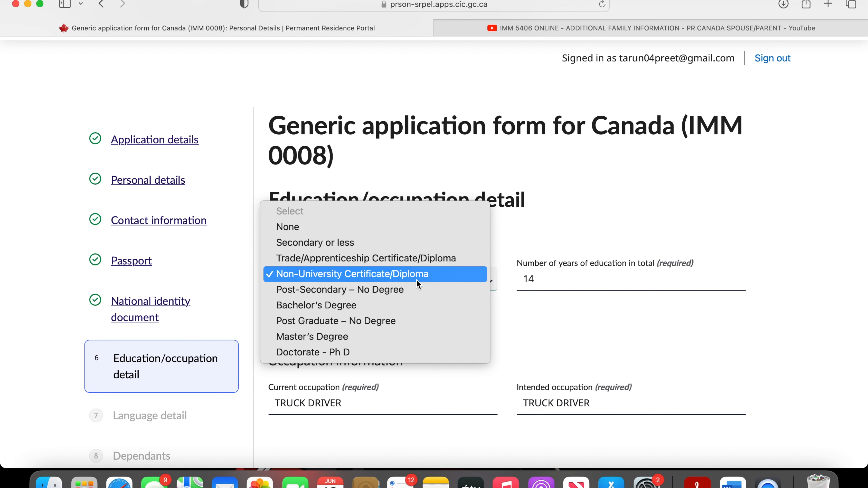
click(528, 229)
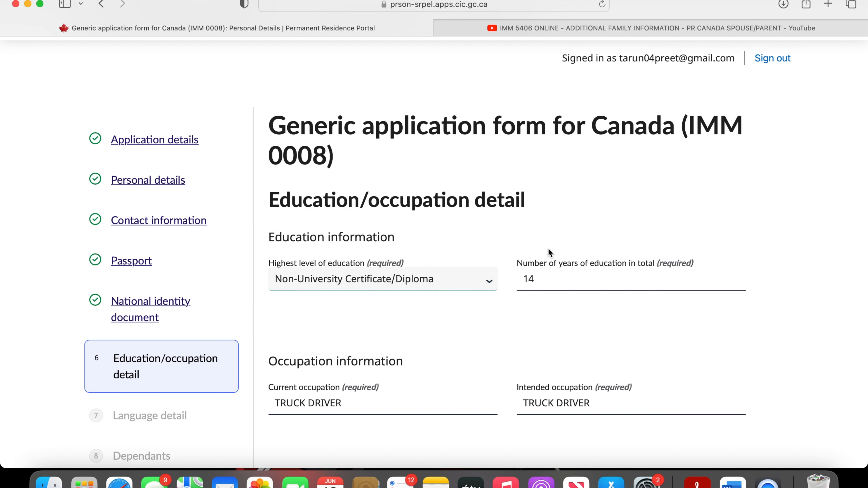
click(583, 270)
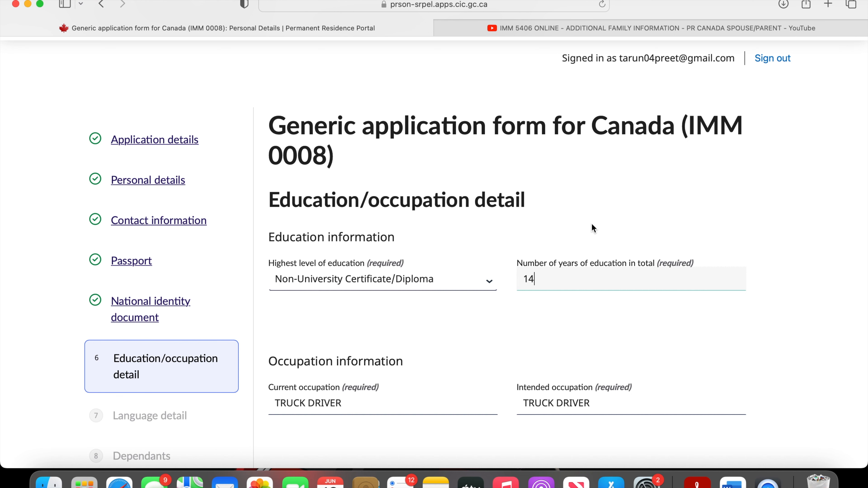
scroll(562, 315, down, 5)
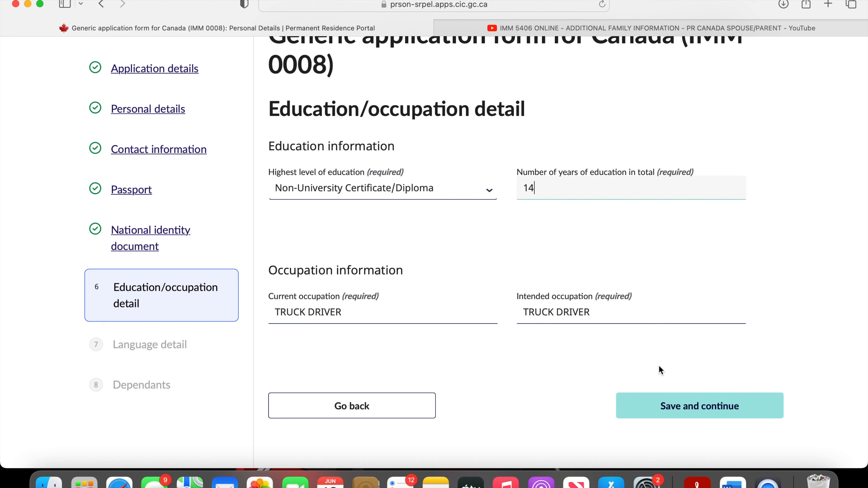
click(667, 419)
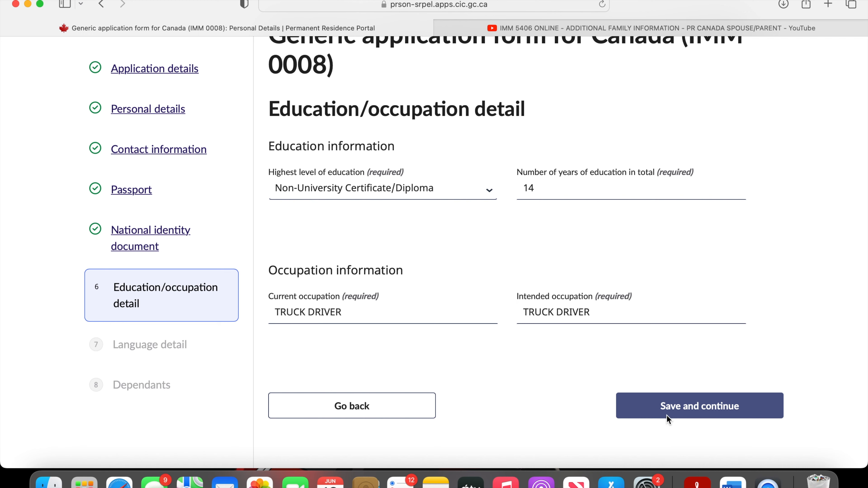
- Review the native language, communication language and language test answers, then save the Language detail section
scroll(619, 358, down, 4)
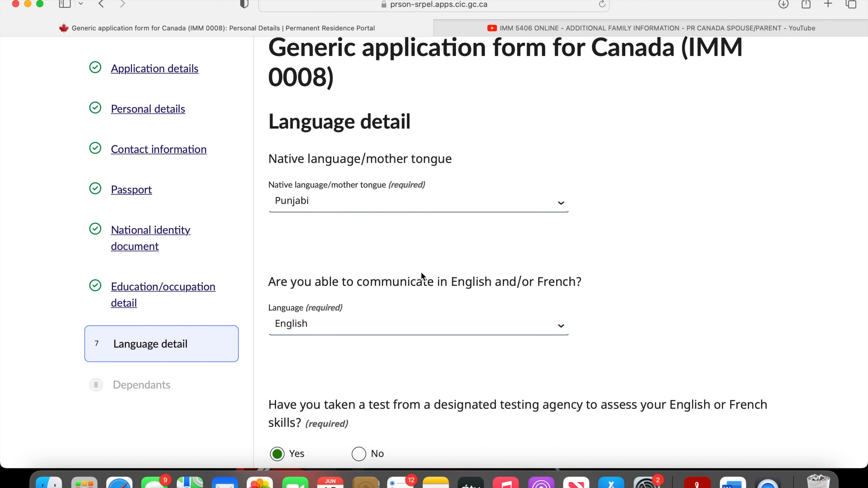
scroll(424, 239, down, 2)
scroll(430, 213, down, 3)
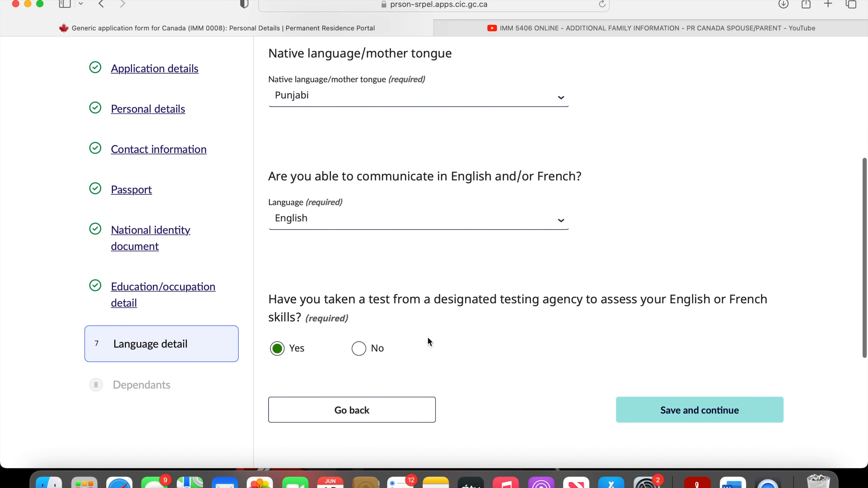
scroll(429, 328, down, 2)
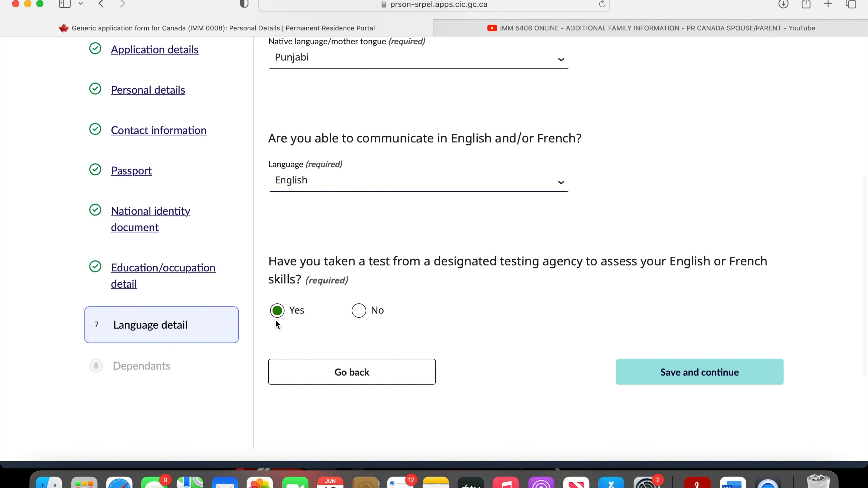
click(663, 364)
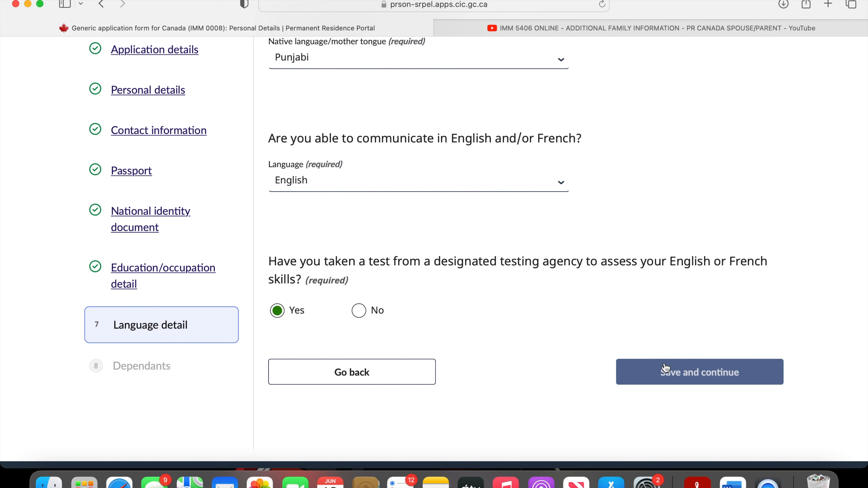
- Read the Dependants instructions, keep the answer No for adding dependants, and complete the form to return to the application
scroll(468, 344, down, 10)
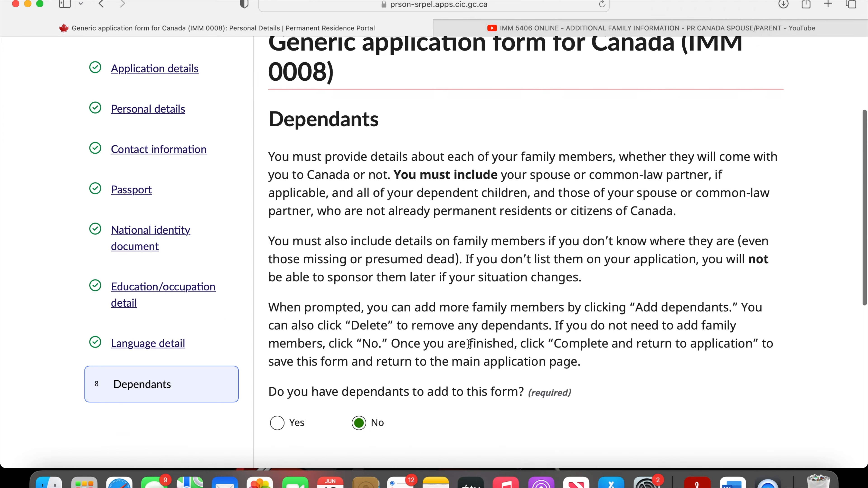
scroll(468, 343, up, 2)
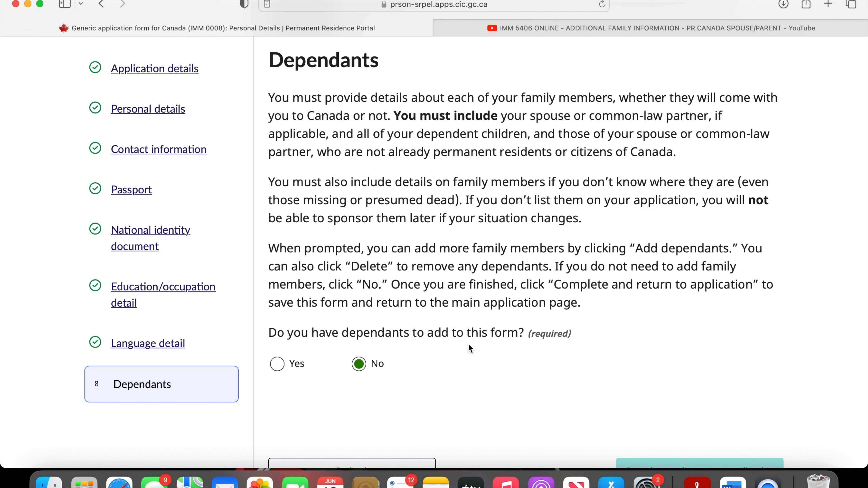
triple_click(401, 333)
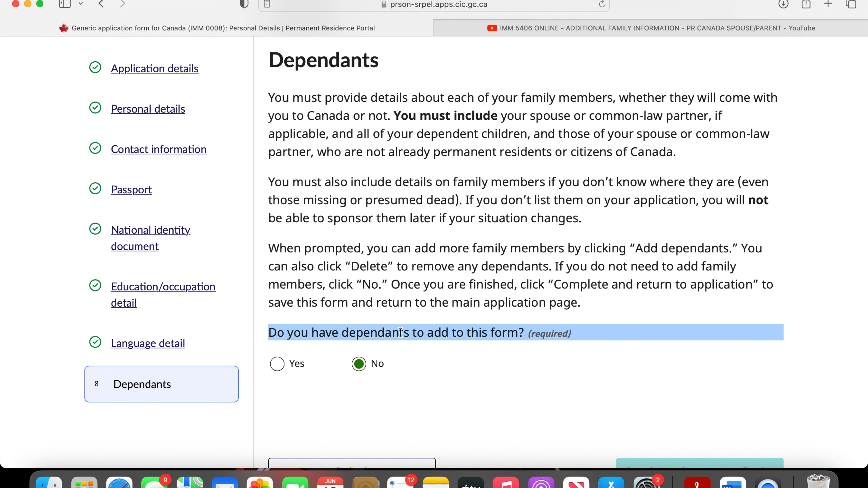
click(414, 360)
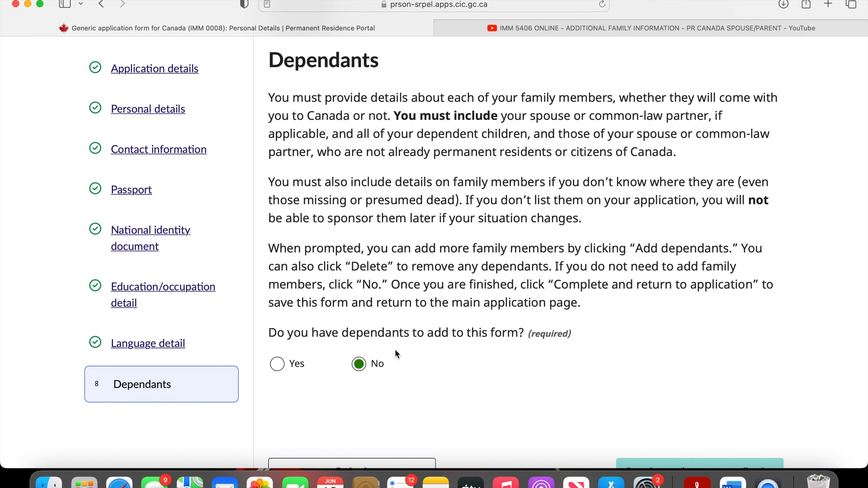
double_click(271, 334)
click(272, 334)
scroll(577, 389, down, 5)
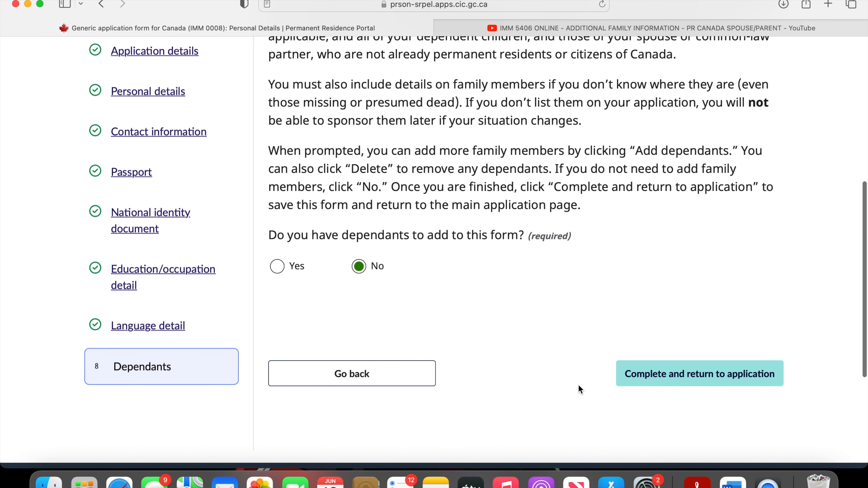
triple_click(392, 229)
click(417, 273)
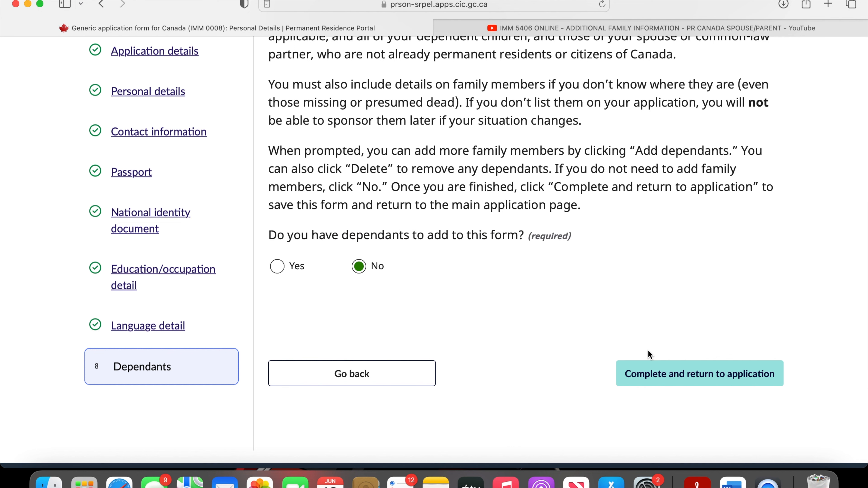
click(672, 384)
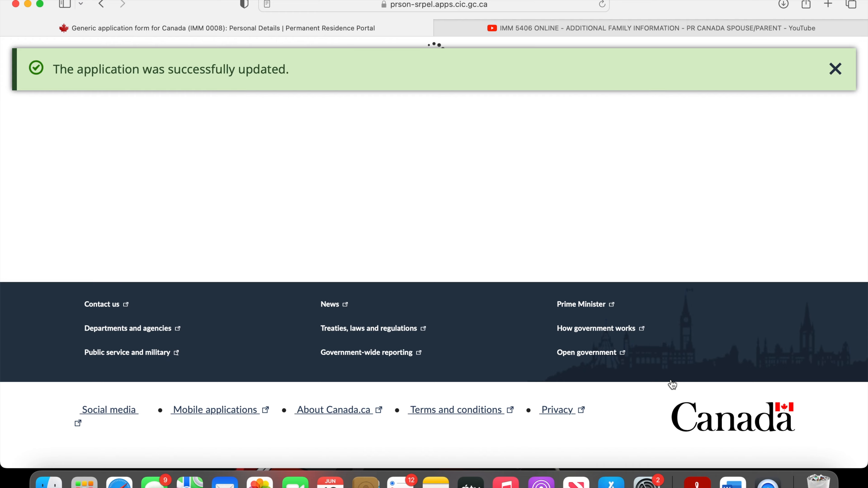
- Open the IMM 5406 Additional Family Information form for editing from the digital forms list
scroll(671, 380, down, 15)
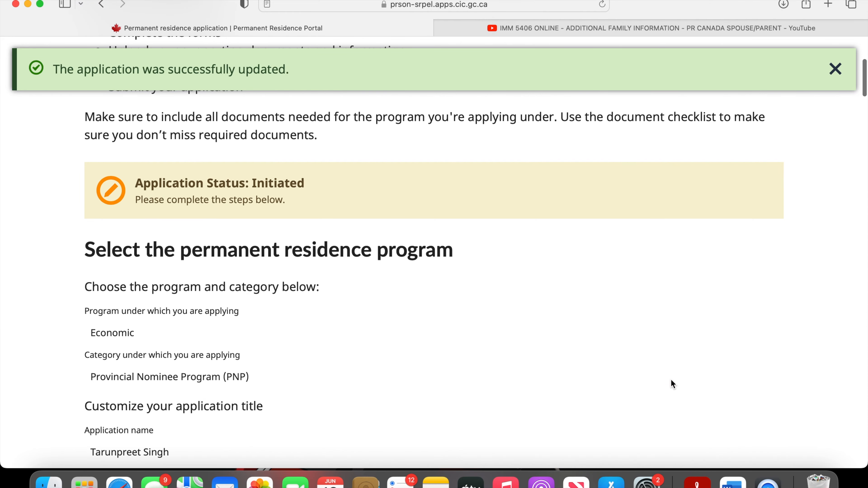
scroll(671, 379, down, 5)
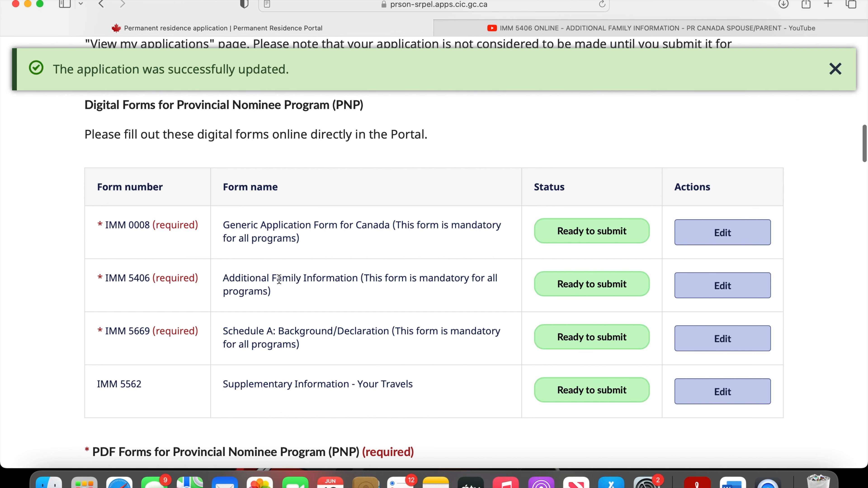
click(731, 288)
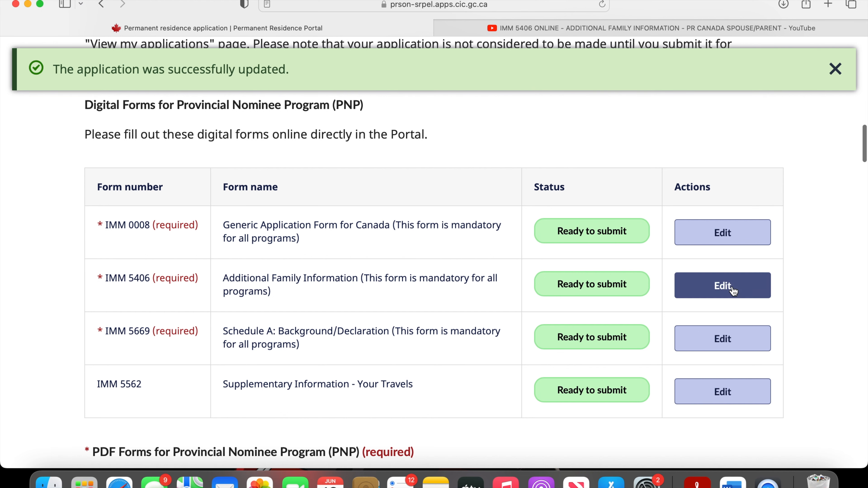
- Read the Additional family information introduction and open the existing form entry for editing
scroll(539, 230, down, 3)
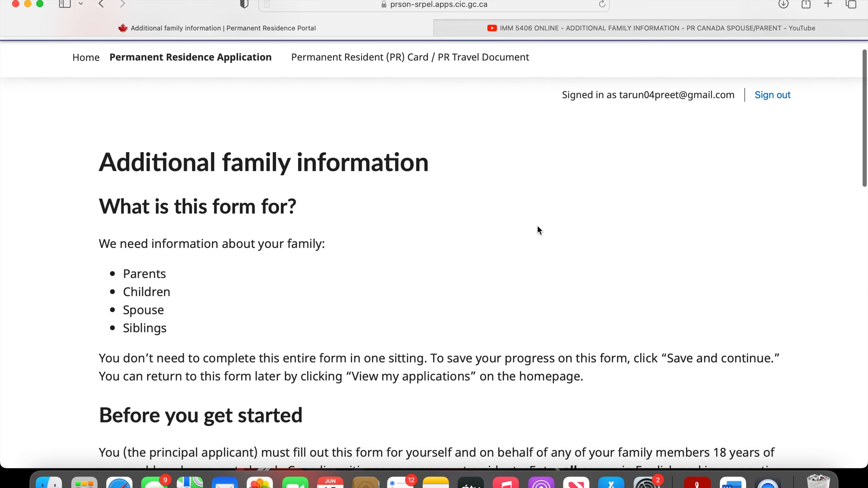
scroll(557, 120, down, 2)
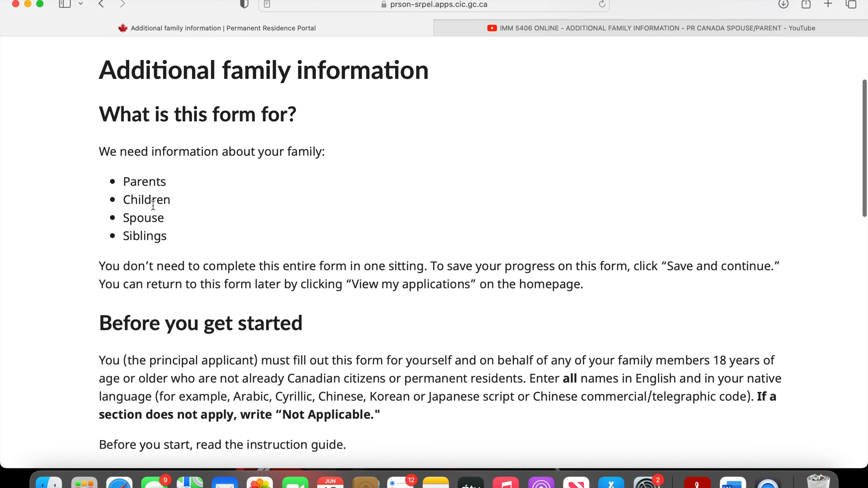
scroll(156, 229, down, 10)
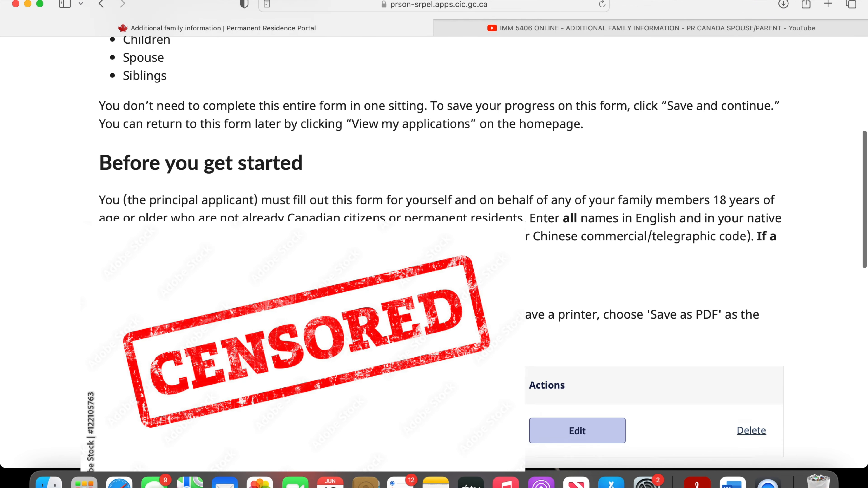
scroll(483, 253, up, 2)
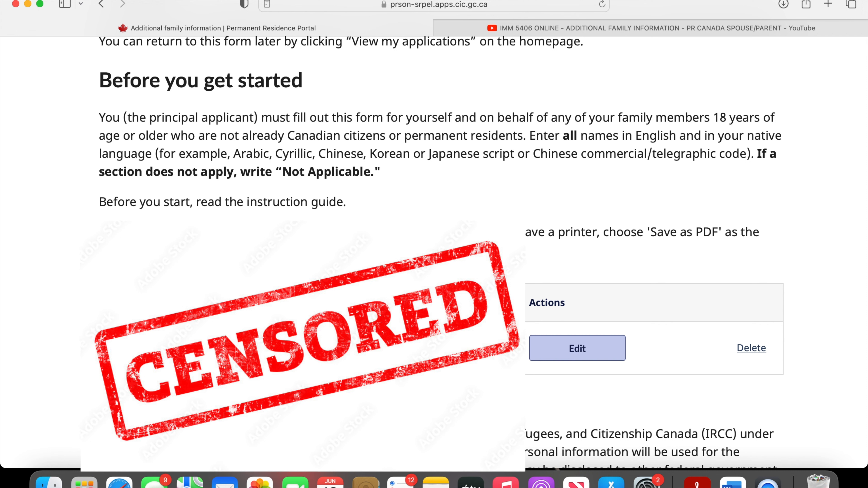
click(542, 349)
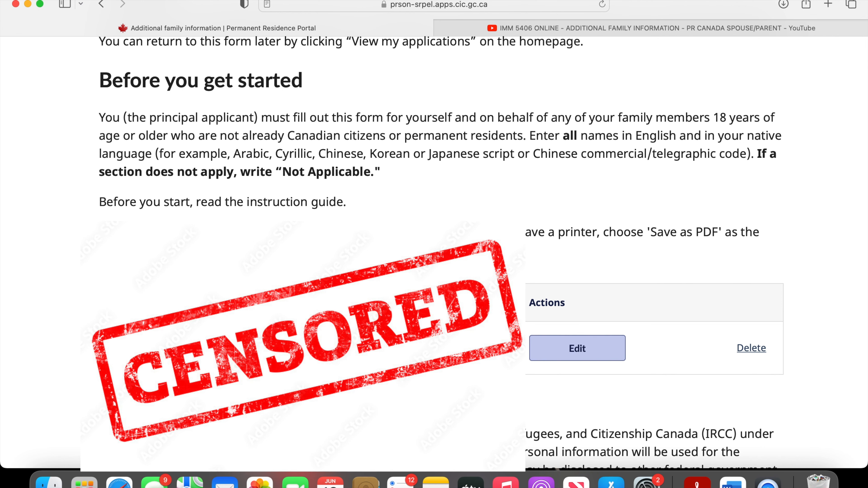
click(583, 362)
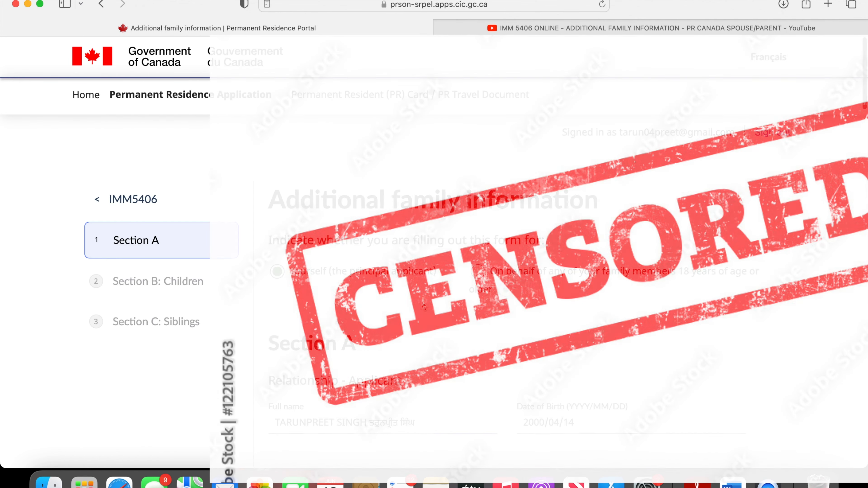
- Review the applicant and family member answers in Section A, including the father's details and address, then save the section
scroll(434, 253, down, 1)
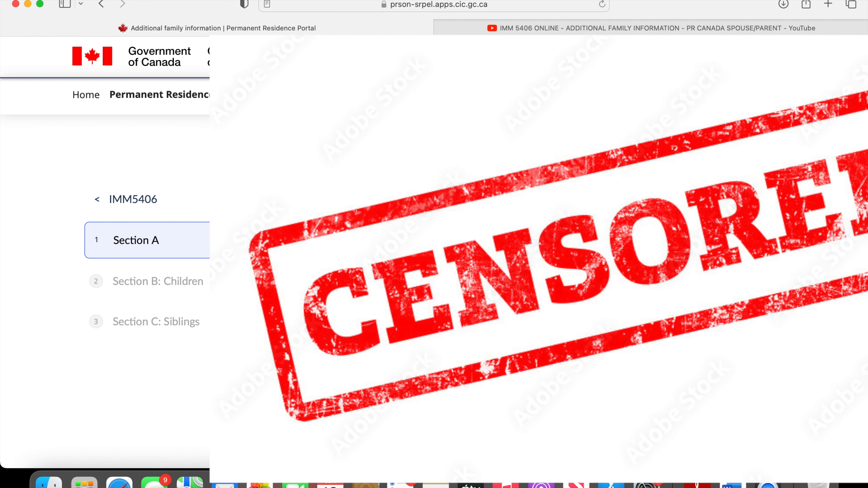
scroll(104, 257, down, 4)
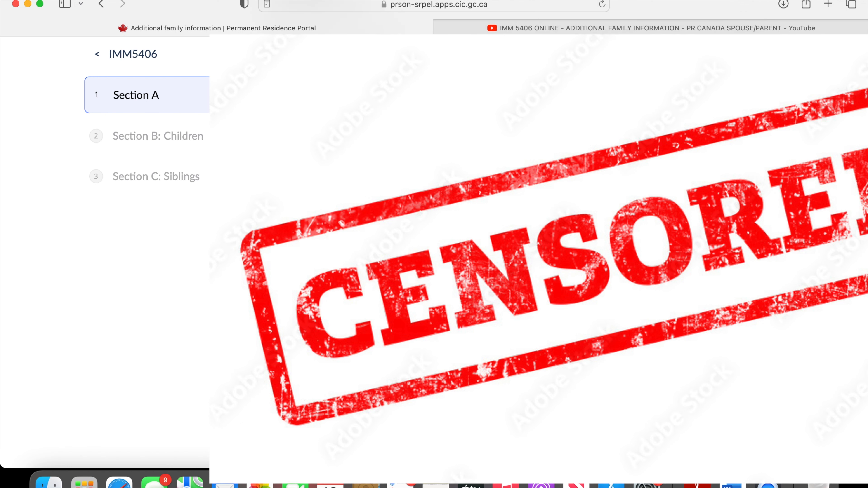
scroll(105, 257, down, 10)
scroll(105, 256, up, 10)
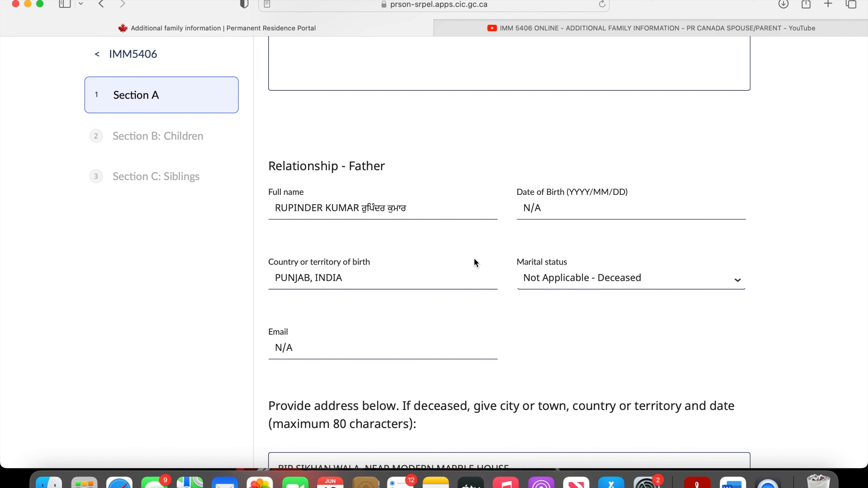
click(414, 213)
click(545, 208)
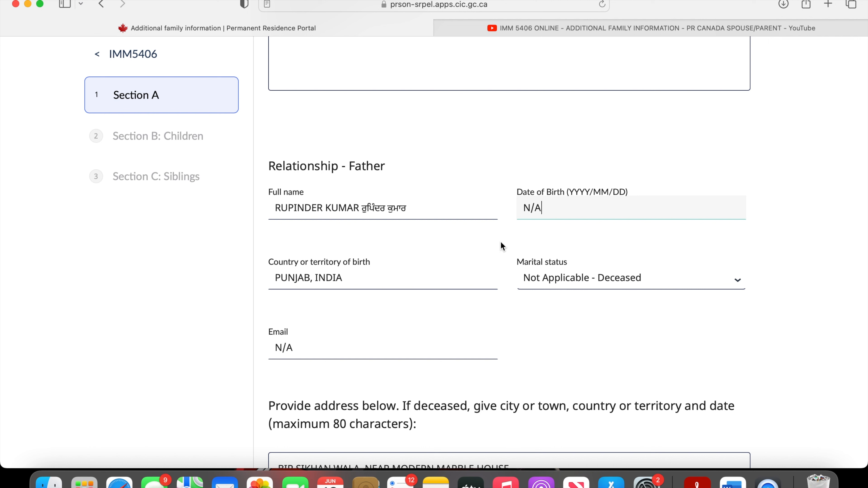
click(339, 345)
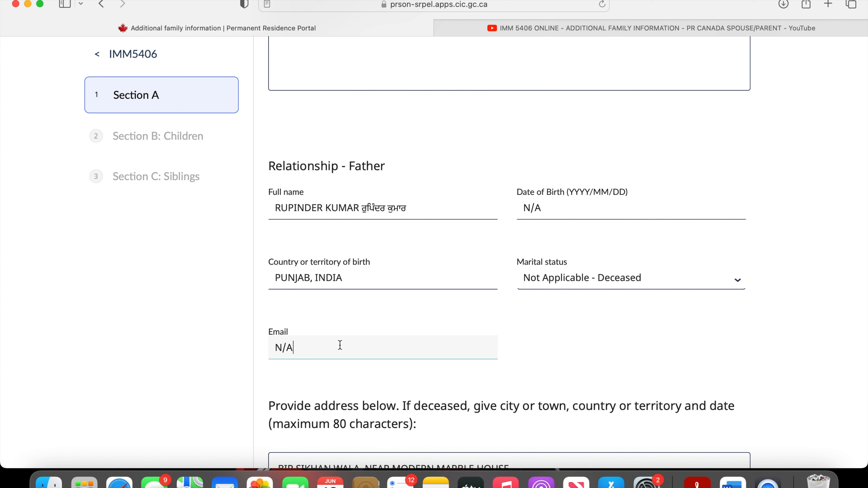
click(503, 327)
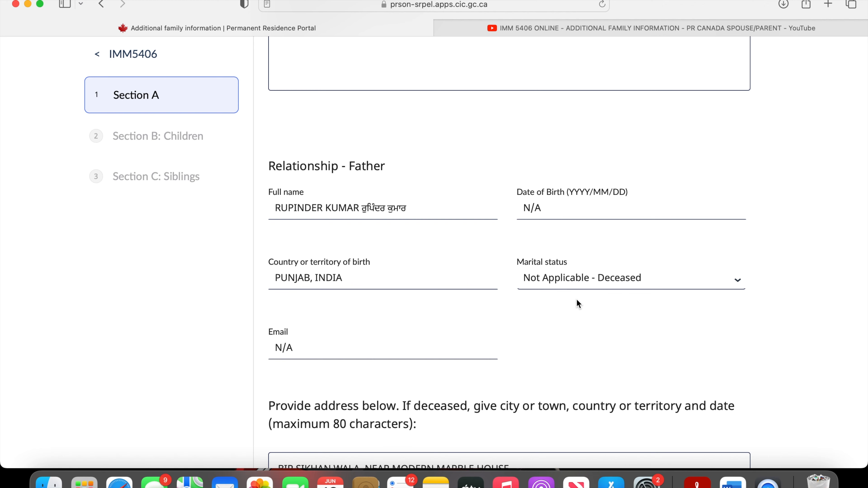
scroll(577, 300, up, 1)
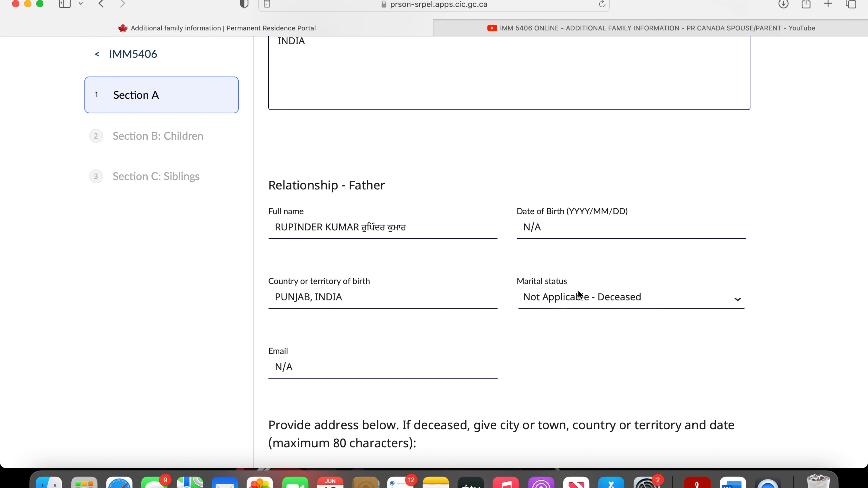
scroll(595, 323, down, 10)
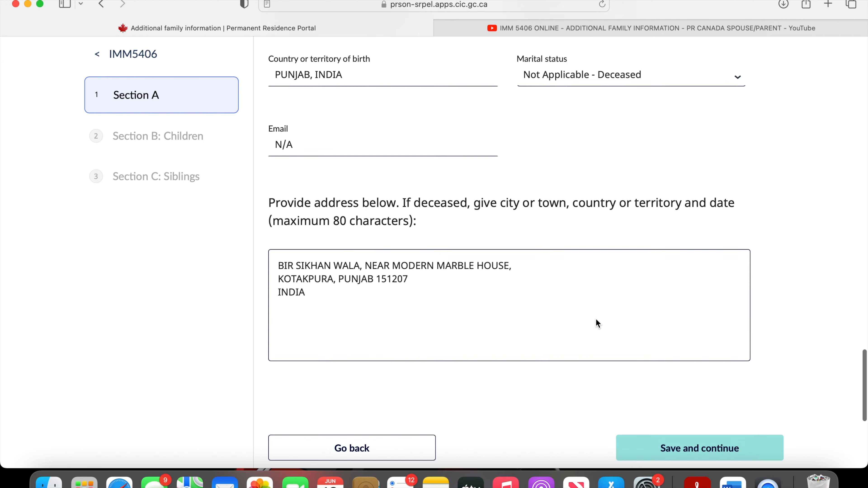
scroll(574, 359, down, 1)
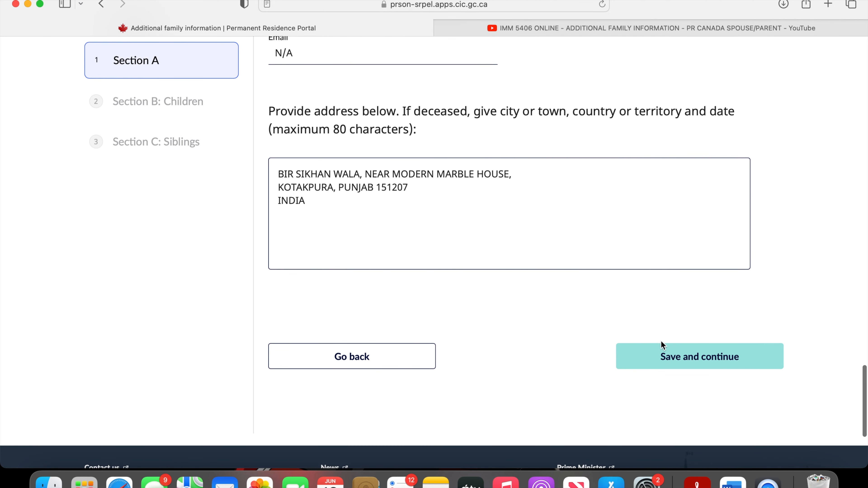
click(668, 357)
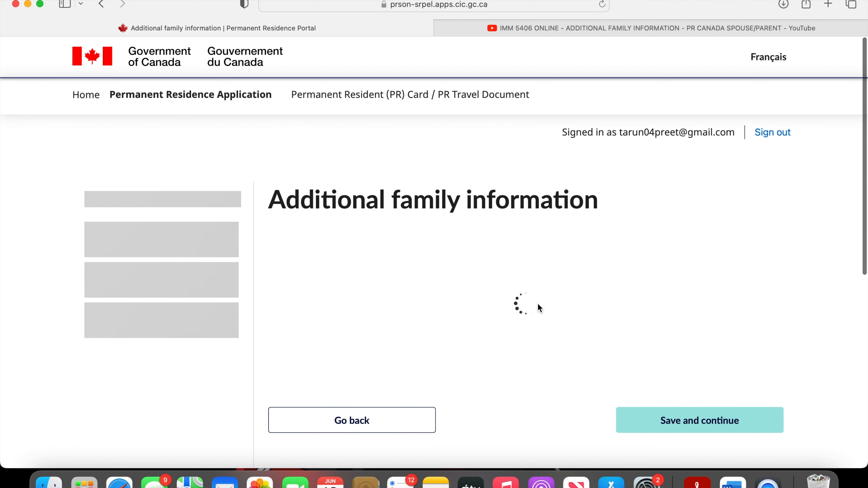
- Review the N/A answers for Child 1 in Section B: Children, then save the section
scroll(537, 305, down, 10)
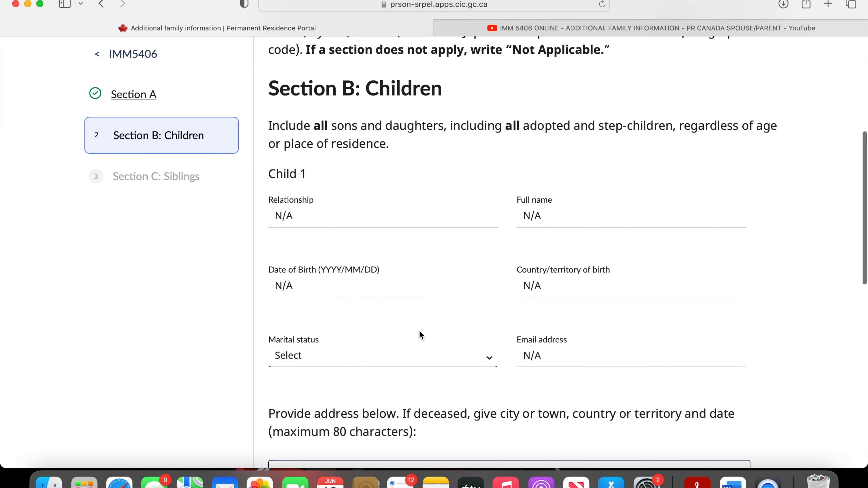
scroll(534, 383, down, 9)
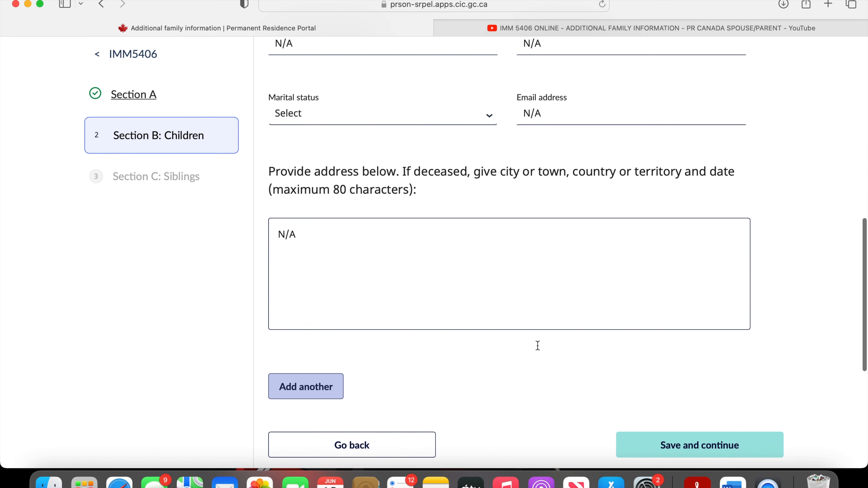
click(708, 439)
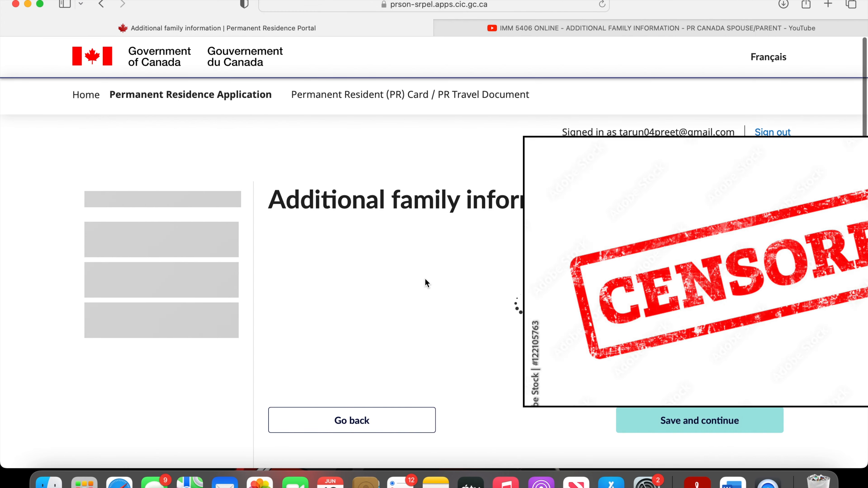
- Review the sibling answers in Section C: Siblings, then save the section
scroll(565, 255, down, 3)
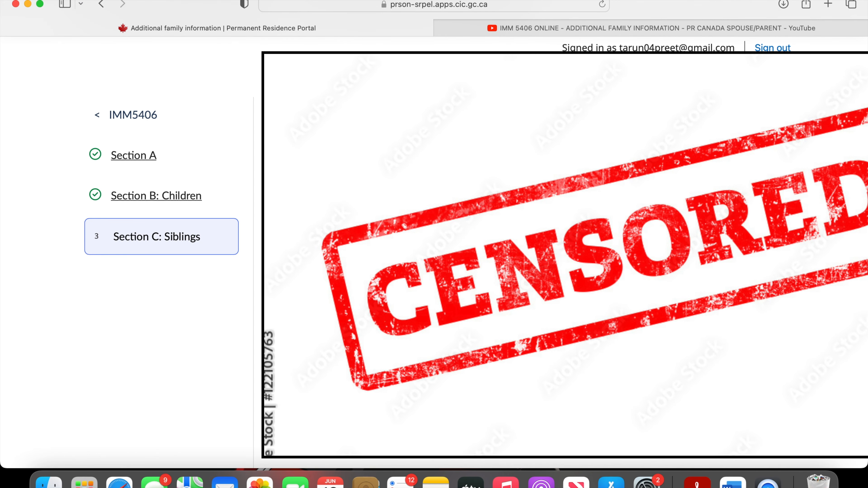
scroll(565, 254, down, 2)
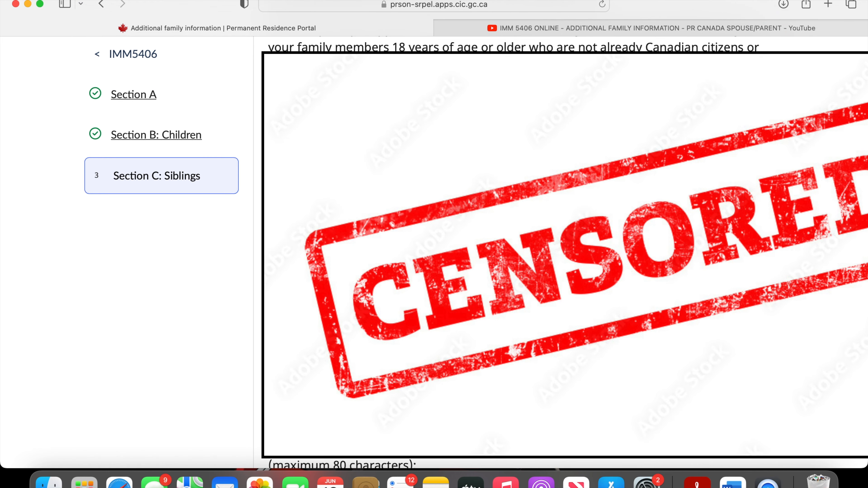
scroll(565, 255, down, 3)
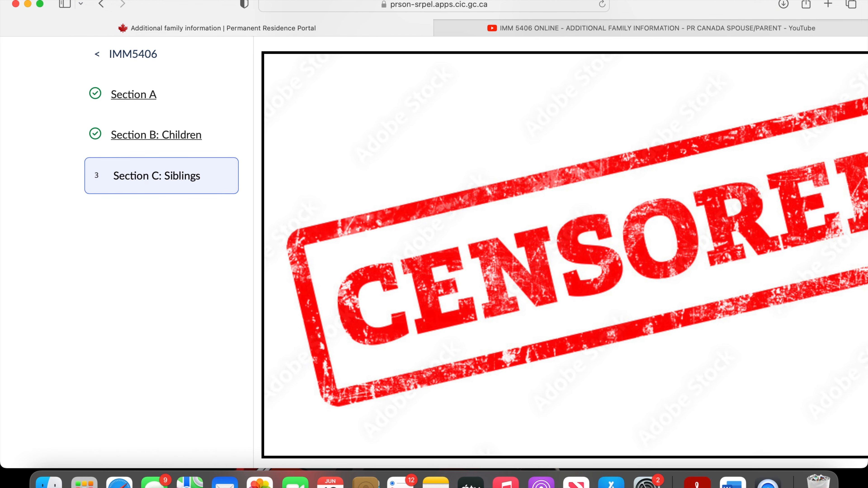
click(646, 421)
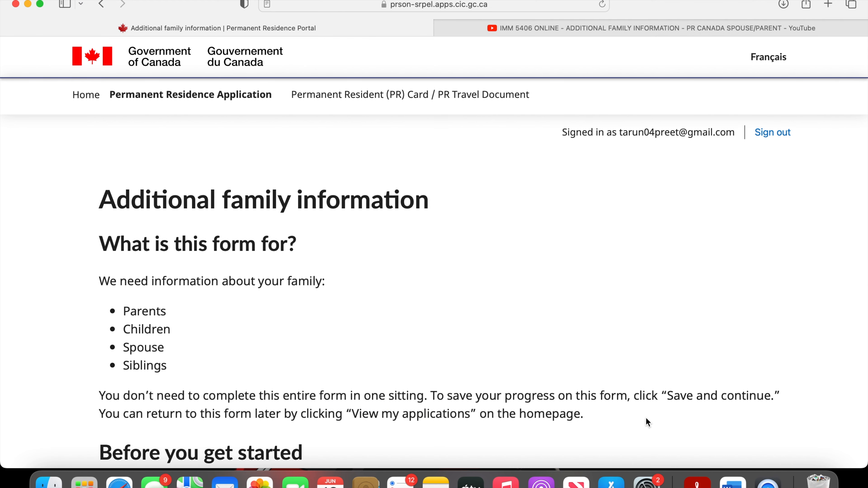
- Read through the Additional family information overview page and complete the form to return to the application
scroll(647, 422, down, 5)
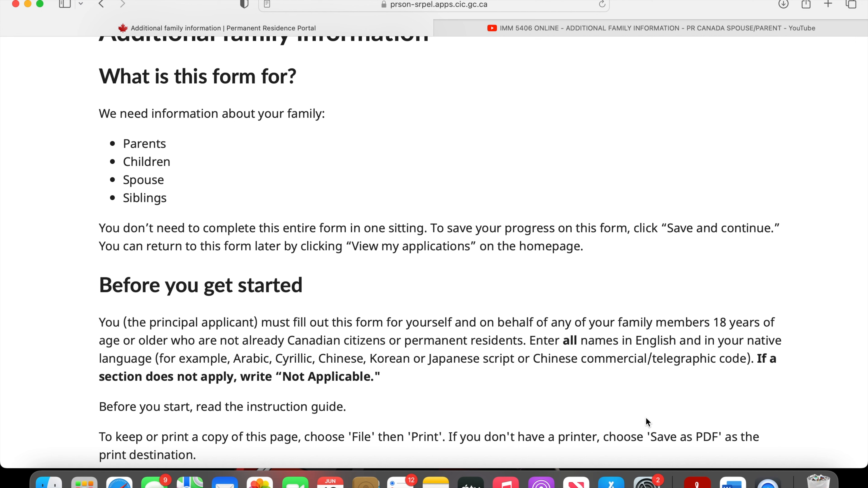
scroll(646, 417, down, 8)
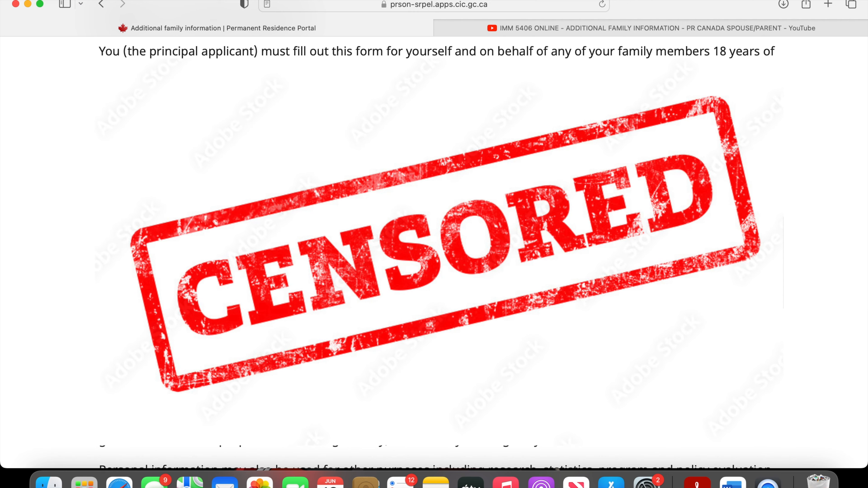
scroll(434, 253, down, 1)
scroll(679, 274, down, 10)
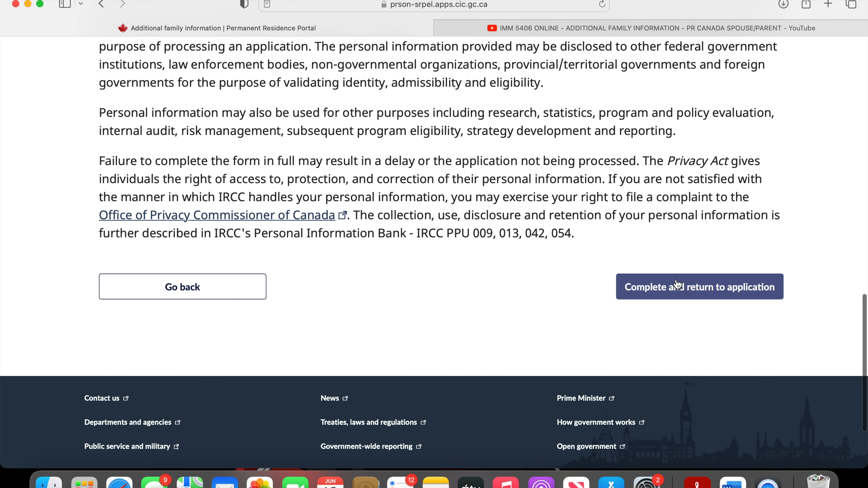
click(677, 284)
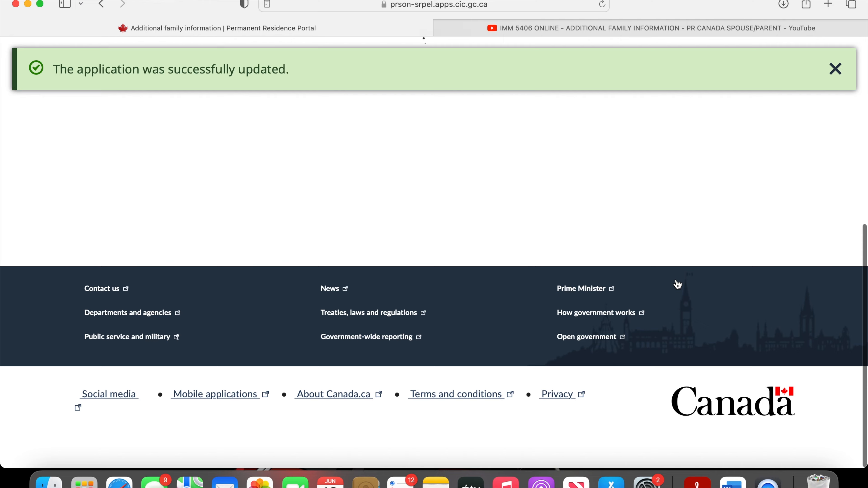
- Open the IMM 5669 Schedule A: Background/Declaration form for editing from the digital forms list
scroll(677, 283, down, 10)
scroll(677, 283, down, 8)
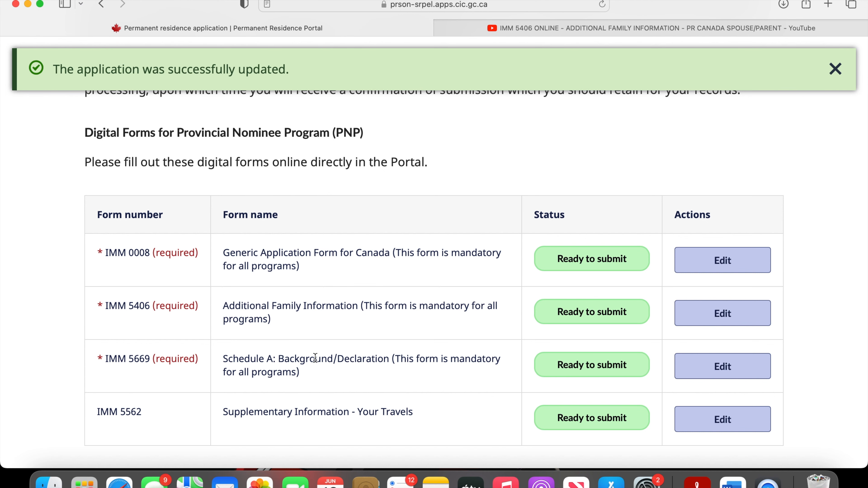
click(704, 366)
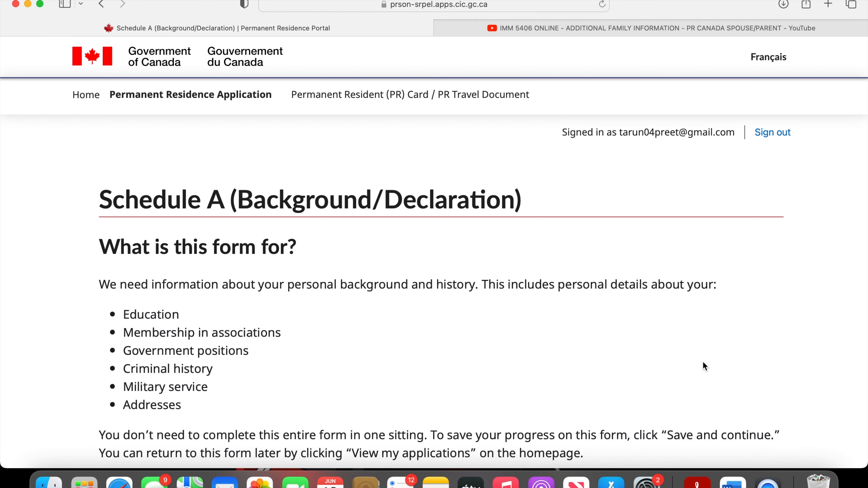
- Read the Schedule A introduction, going over the background topics from Education to Addresses and the instructions for getting started
scroll(703, 360, down, 4)
scroll(702, 359, down, 2)
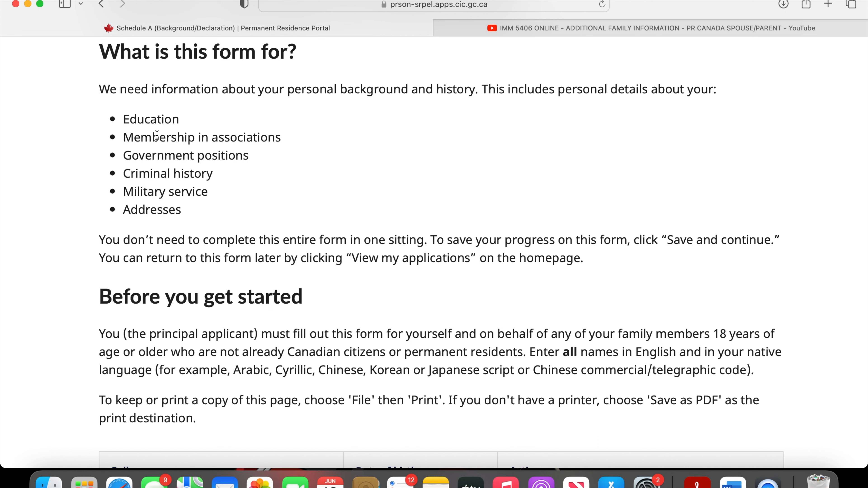
drag(160, 136, 223, 137)
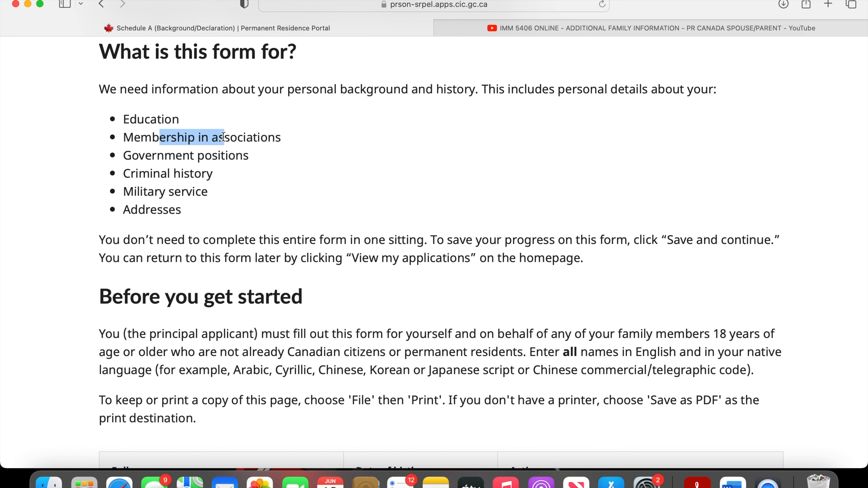
drag(164, 155, 213, 157)
drag(161, 173, 176, 191)
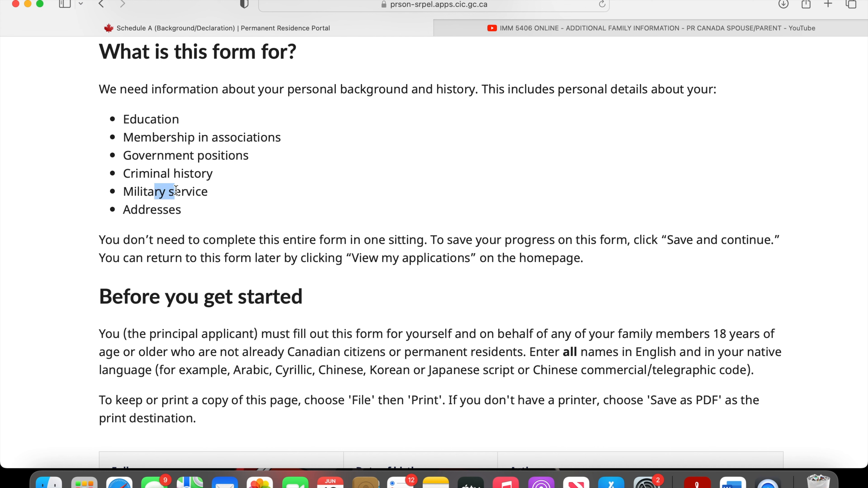
click(204, 216)
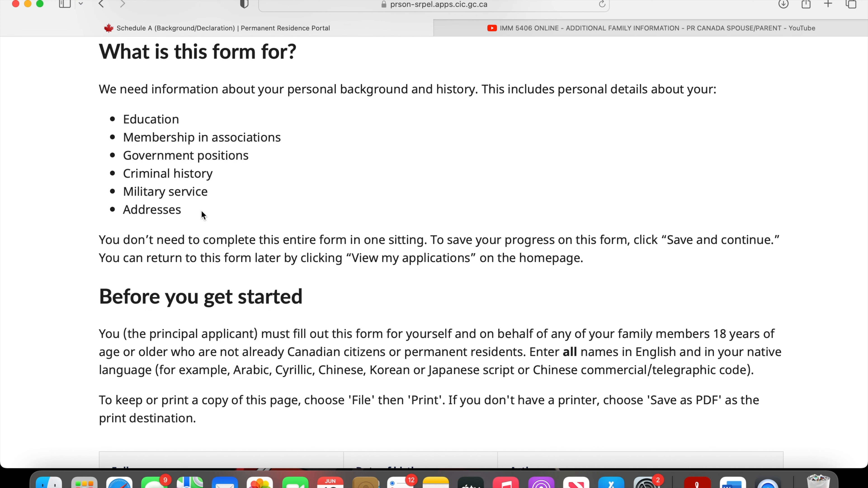
double_click(116, 218)
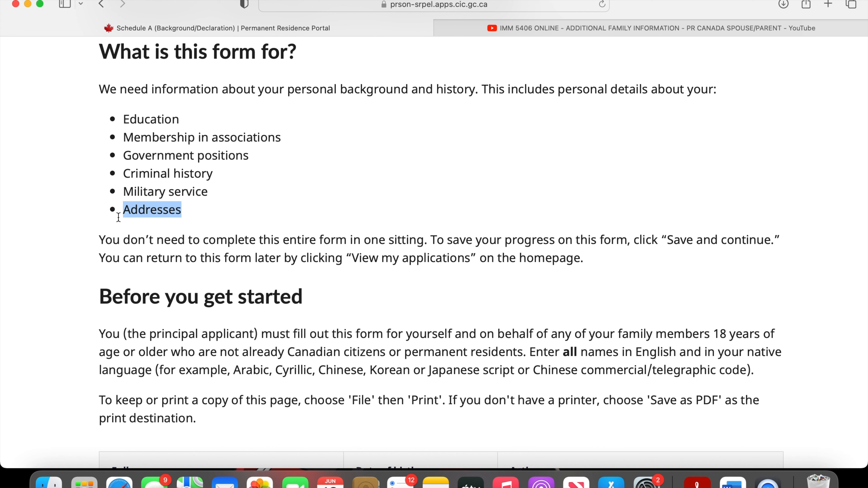
click(118, 218)
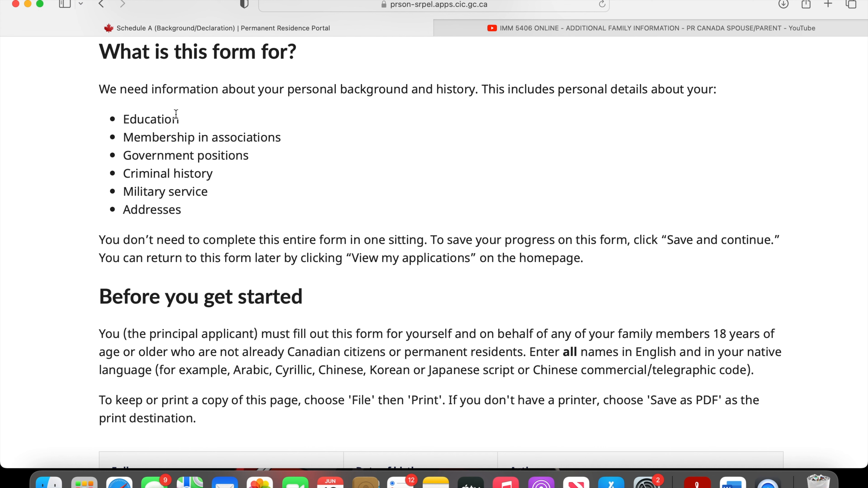
triple_click(167, 124)
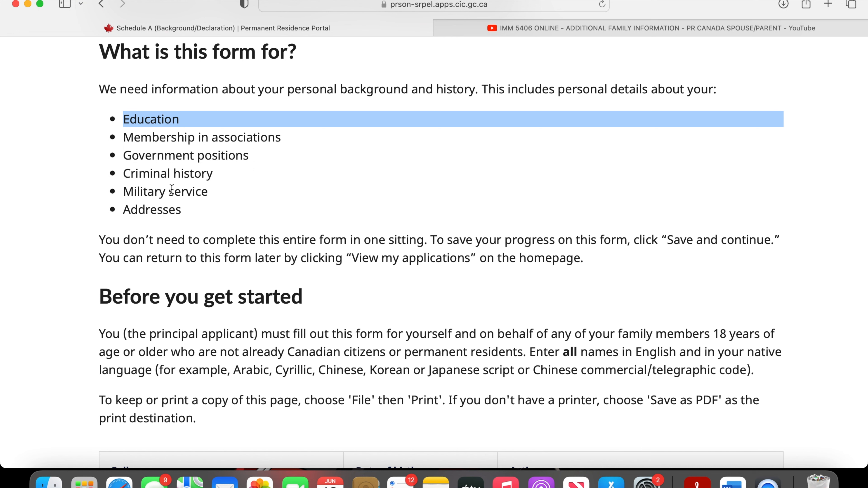
triple_click(168, 215)
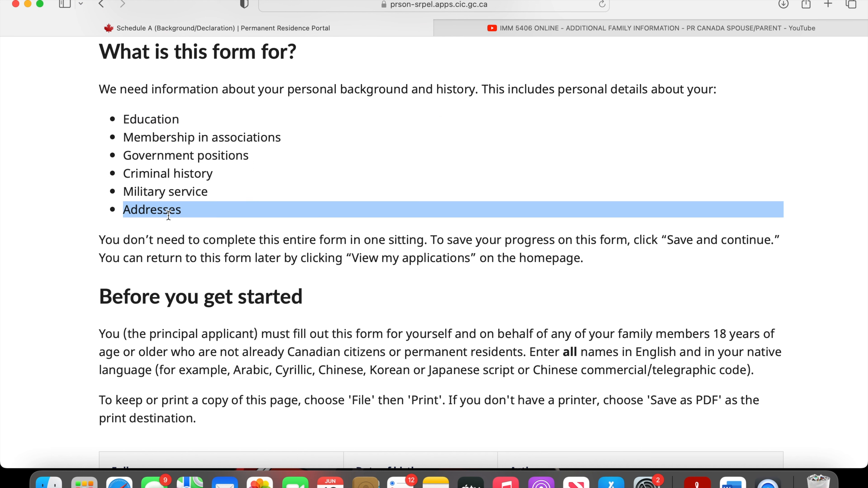
drag(208, 191, 122, 141)
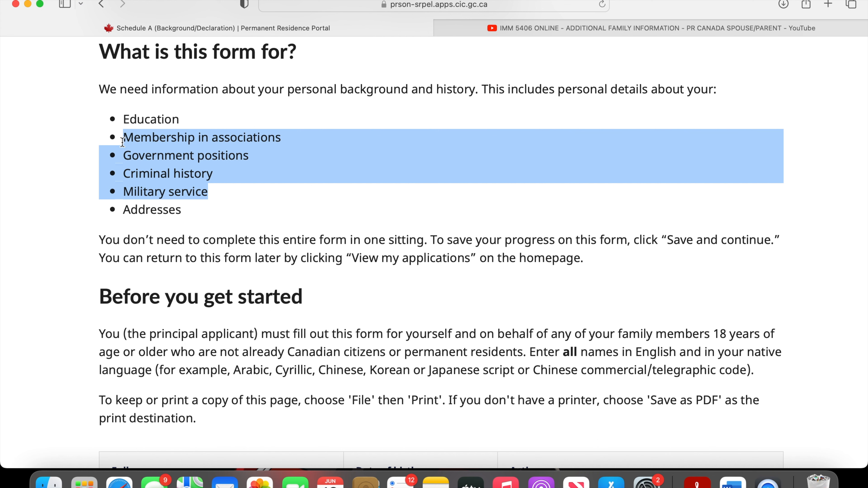
click(277, 280)
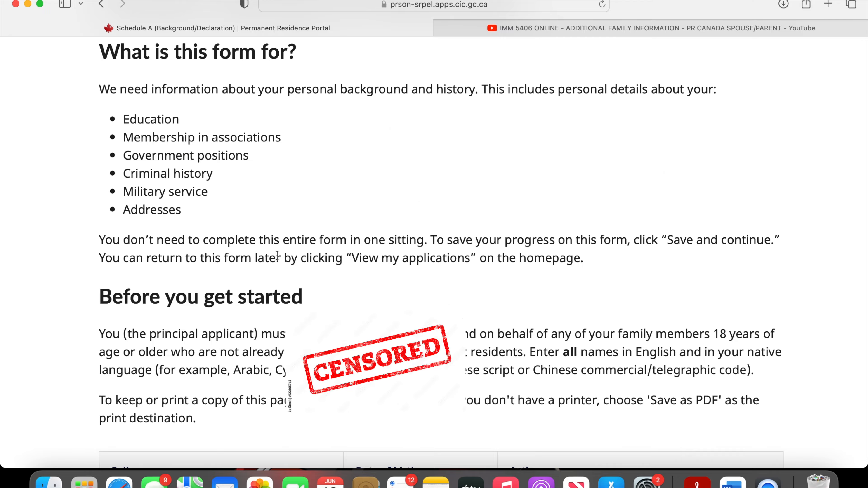
scroll(277, 280, down, 8)
scroll(277, 280, up, 3)
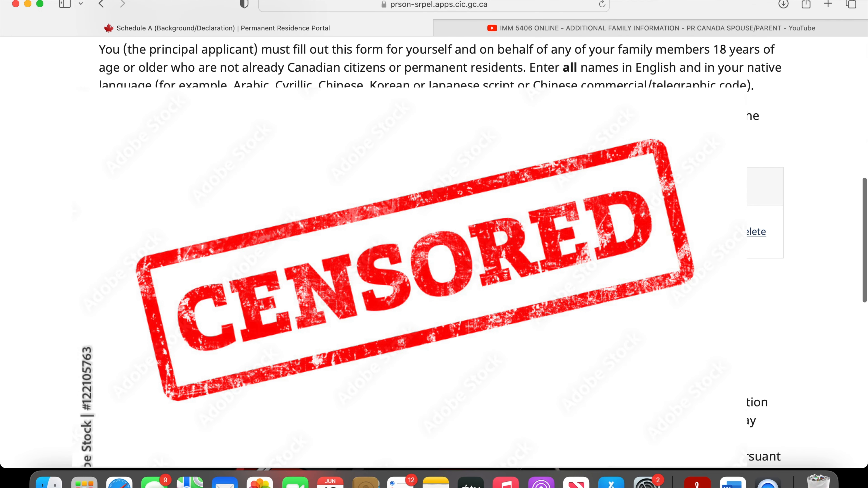
scroll(277, 279, up, 1)
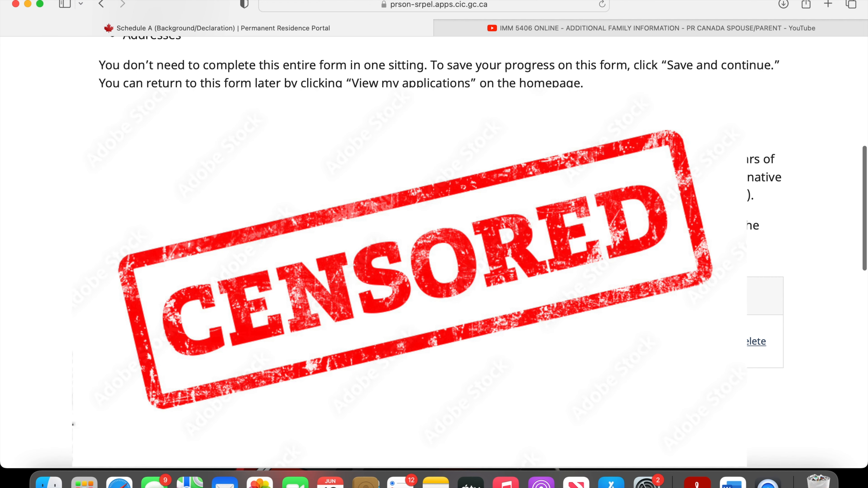
- Clear the N/A entry from the principal applicant's Given name(s) field in Section A: Personal details of Schedule A
scroll(434, 239, up, 1)
scroll(434, 239, down, 2)
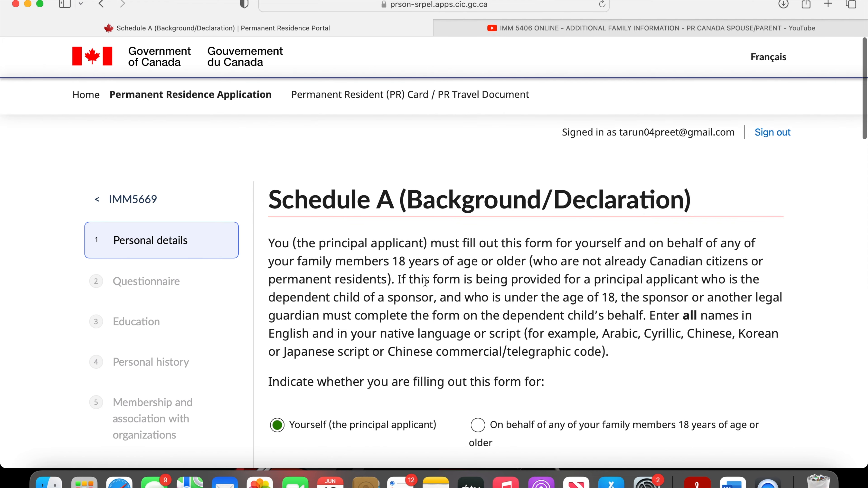
scroll(424, 280, down, 3)
scroll(427, 363, down, 3)
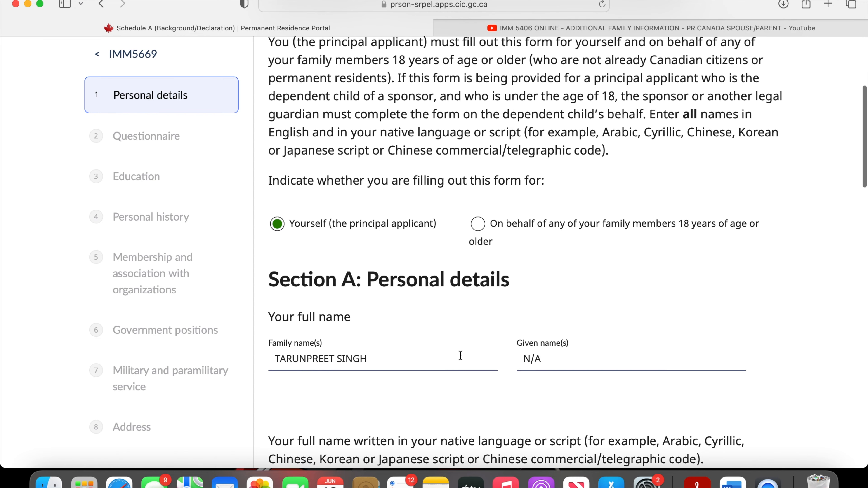
click(544, 355)
key(BackSpace)
key(BackSpace)
key(BackSpace)
click(639, 307)
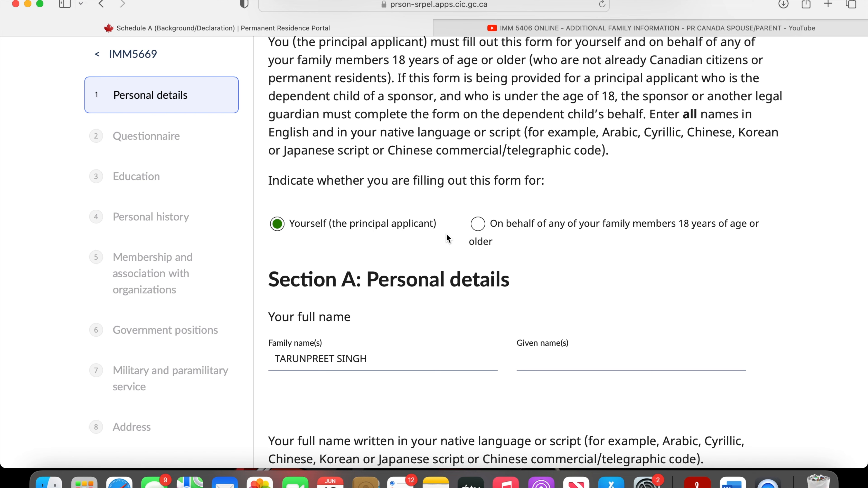
- Review the remaining personal details from the native-script name through the mother's details, then save Section A
scroll(480, 283, down, 10)
scroll(481, 281, up, 2)
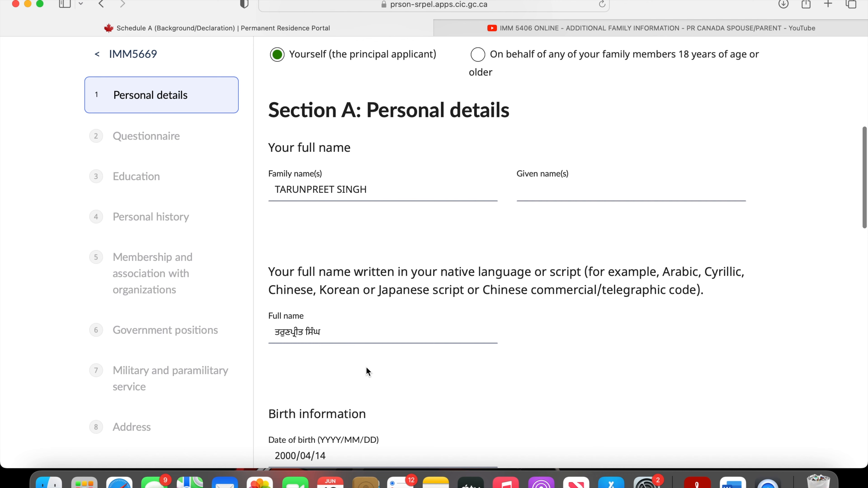
scroll(368, 370, down, 15)
scroll(373, 333, down, 18)
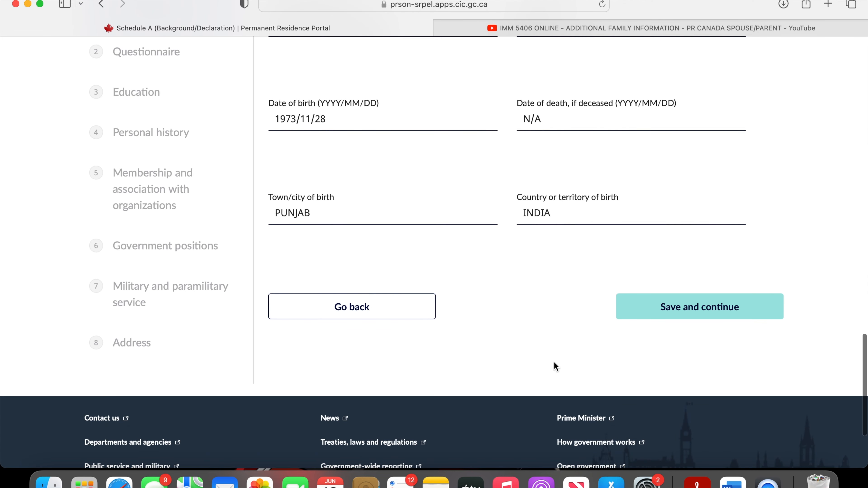
scroll(582, 314, up, 5)
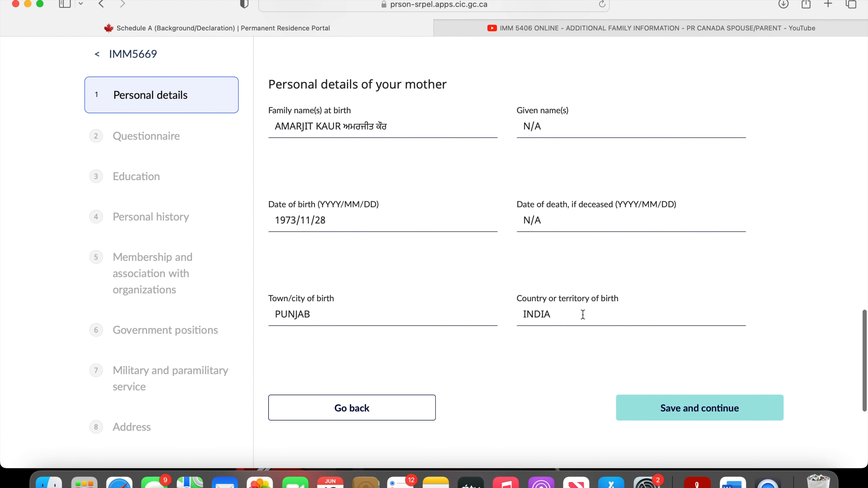
click(628, 414)
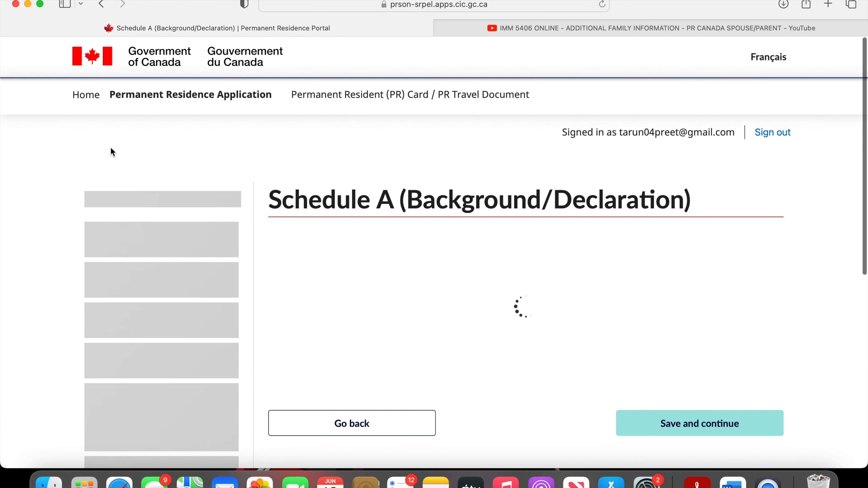
- Read through questions 1 to 11 and the details box in Section B: Questionnaire, then save the section
scroll(540, 312, down, 3)
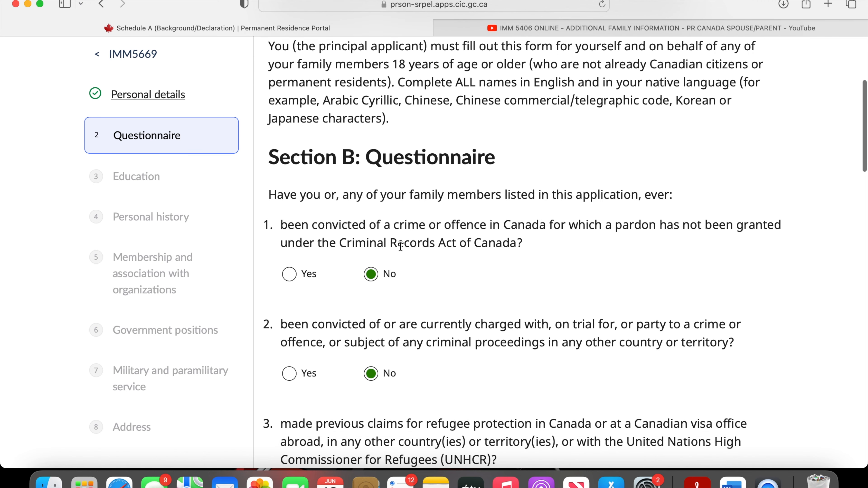
scroll(474, 304, down, 2)
scroll(474, 303, down, 1)
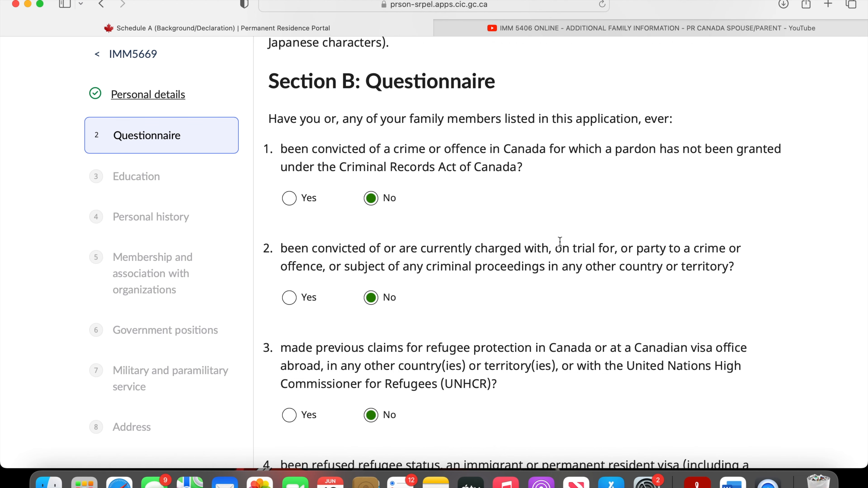
scroll(562, 294, down, 4)
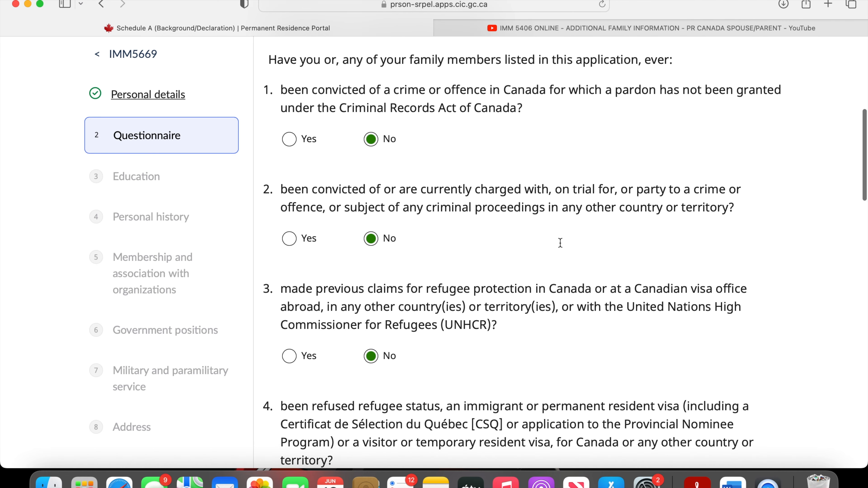
scroll(560, 243, down, 15)
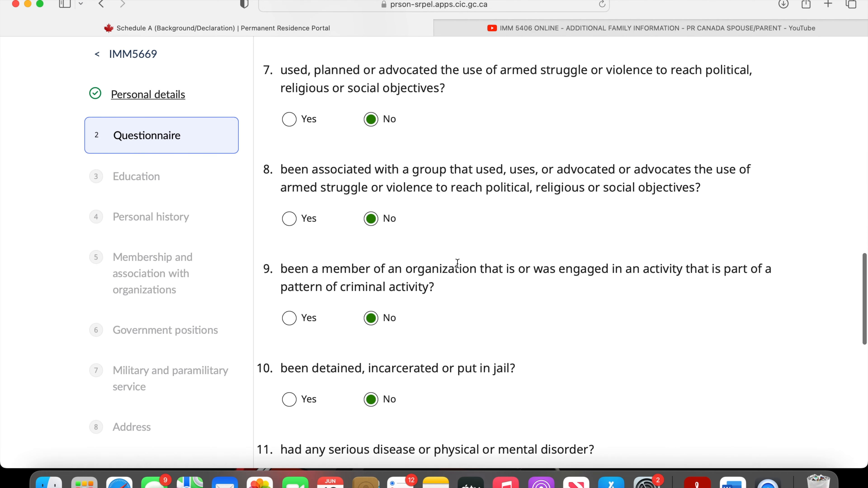
scroll(458, 252, down, 10)
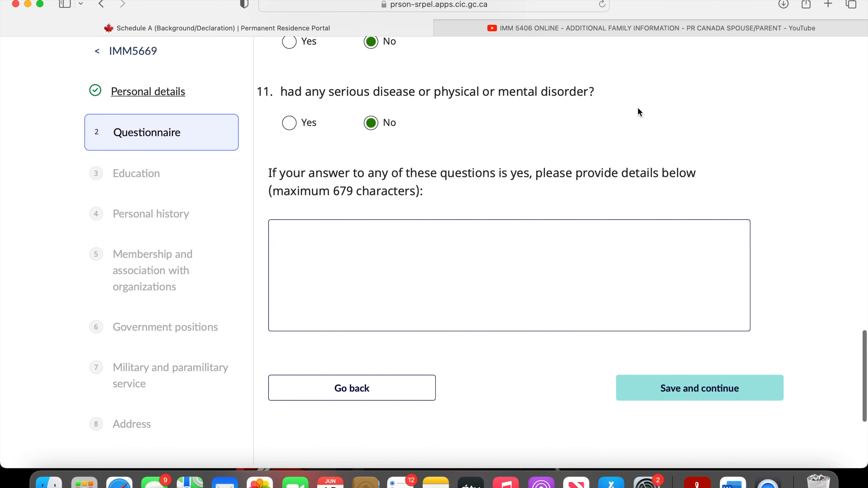
scroll(619, 137, up, 3)
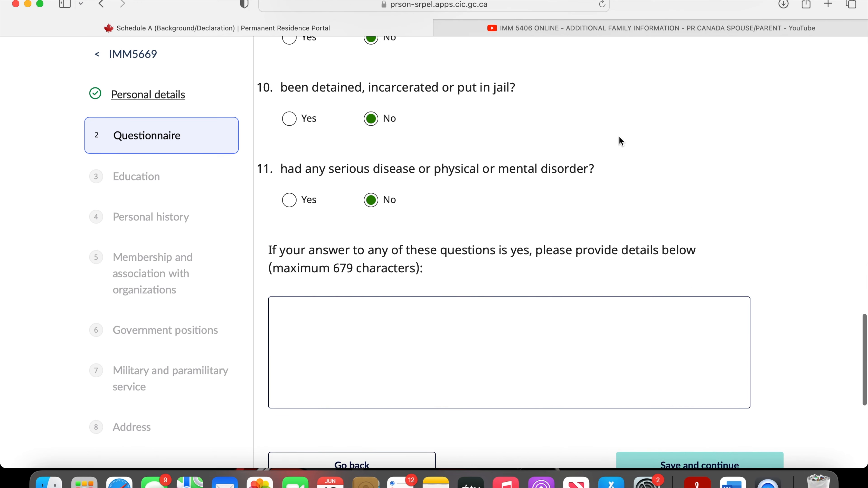
scroll(587, 184, up, 15)
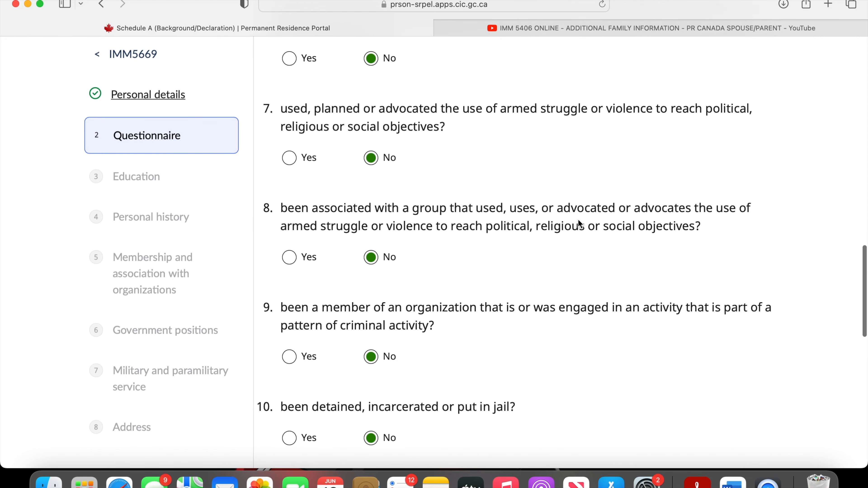
scroll(582, 191, down, 15)
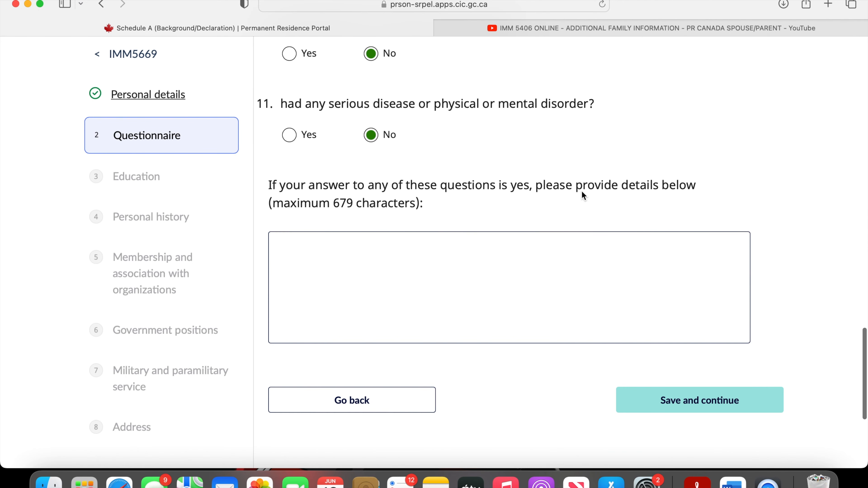
scroll(581, 191, up, 2)
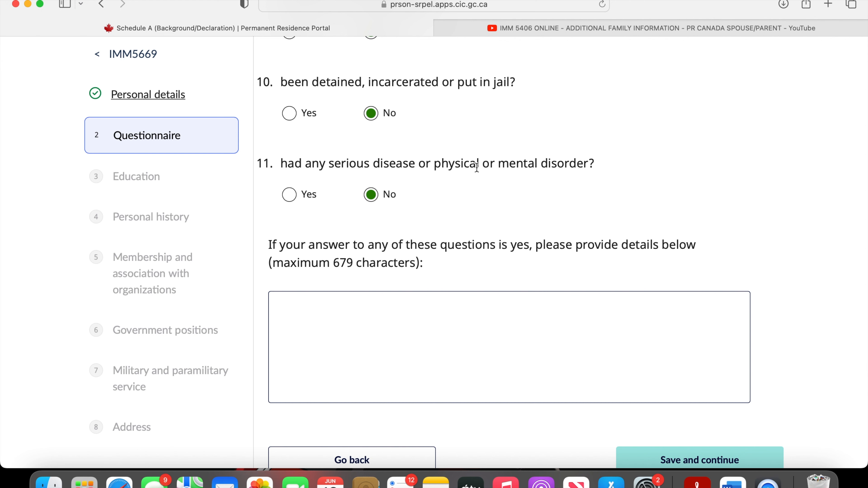
scroll(477, 167, down, 5)
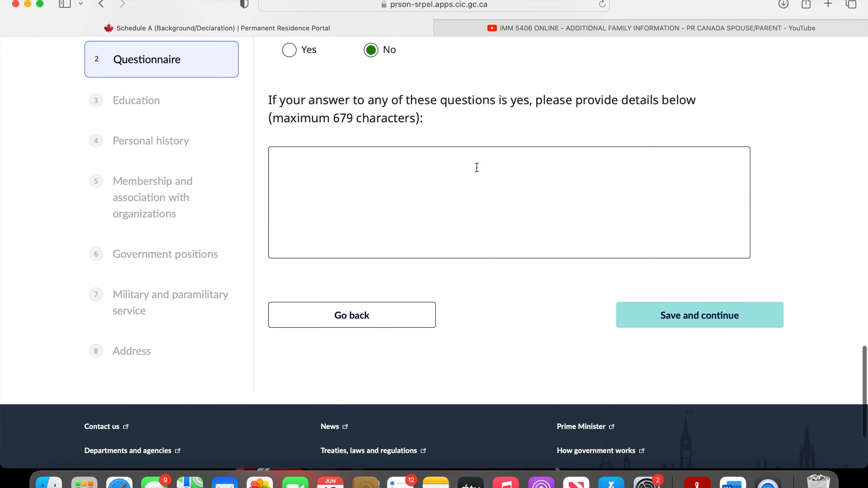
click(706, 331)
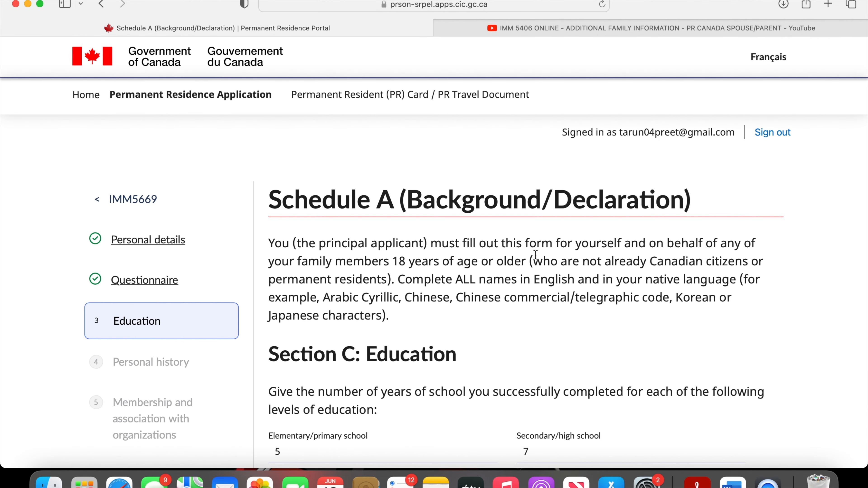
- Go over the years of schooling in Section C: Education, starting with the Elementary/primary school entry
scroll(535, 255, down, 4)
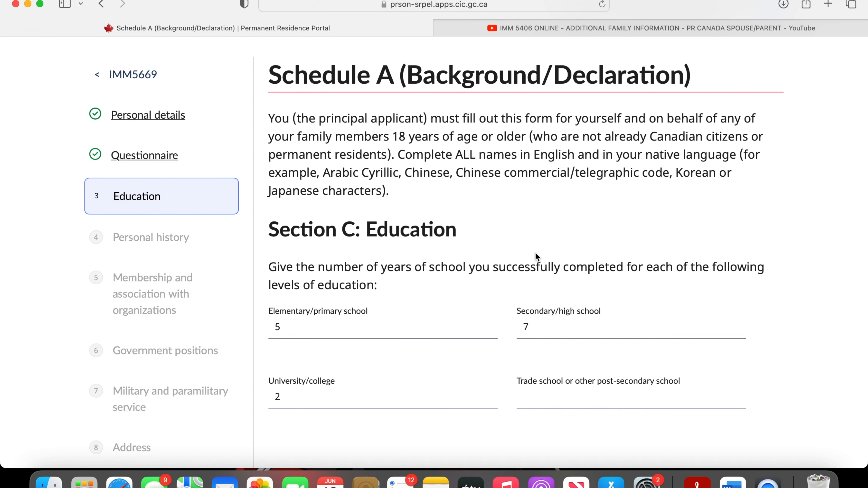
click(279, 318)
double_click(279, 318)
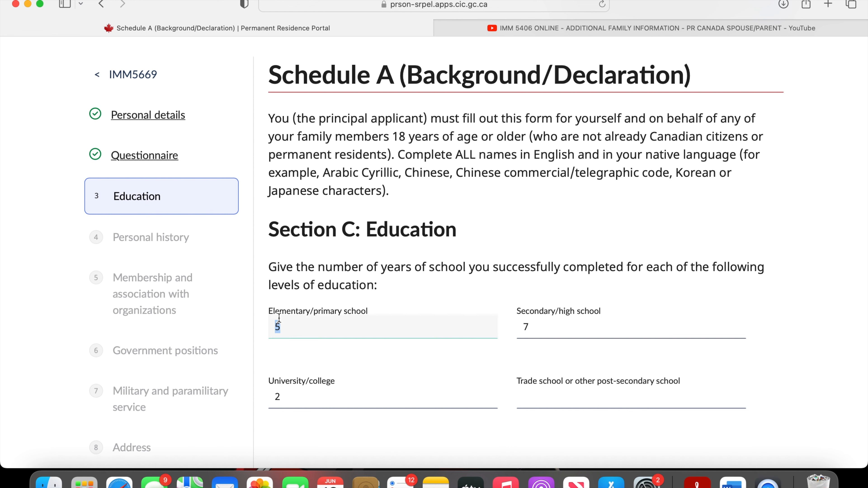
click(294, 327)
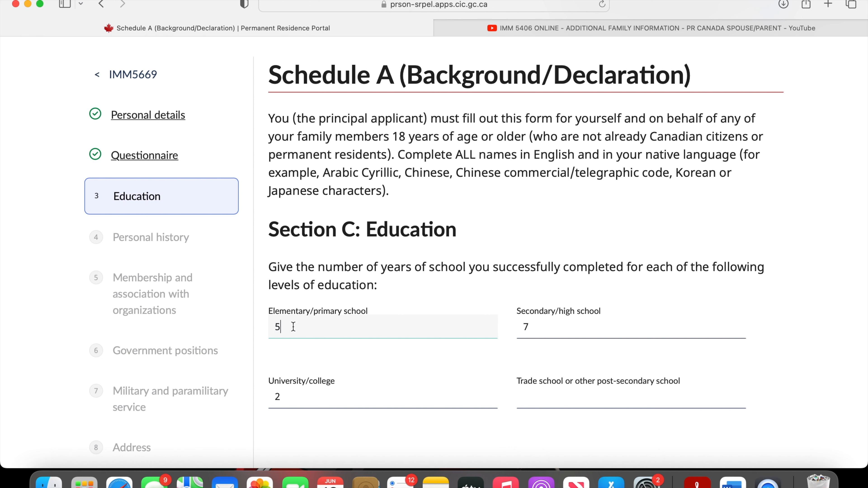
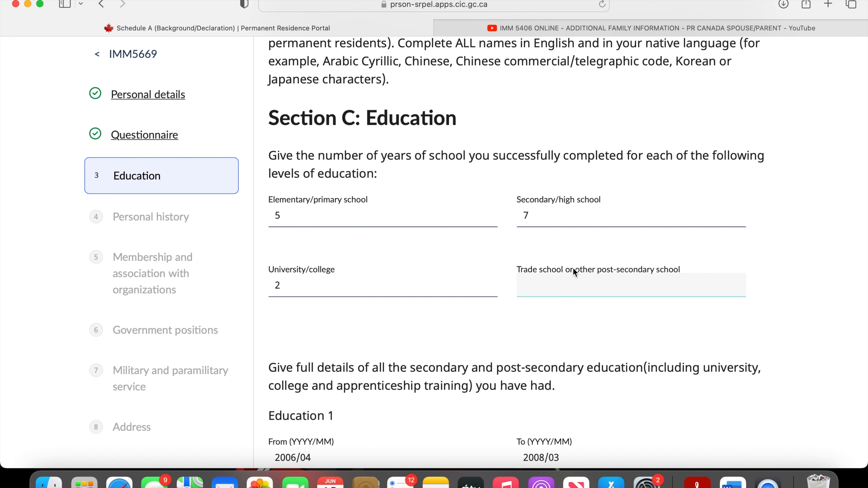
- Review the remaining years of schooling and the Education 1 to 6 entries in Section C: Education, then save the section
click(564, 310)
scroll(565, 293, down, 3)
scroll(565, 294, down, 2)
scroll(565, 294, up, 3)
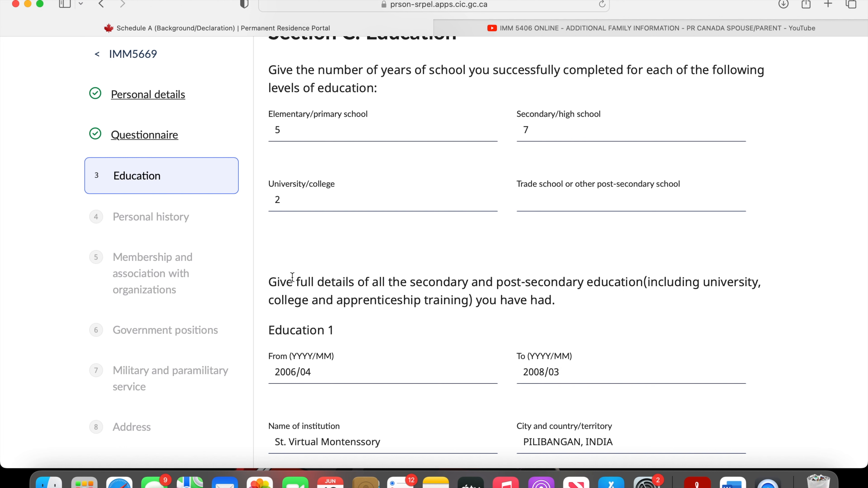
scroll(292, 277, down, 5)
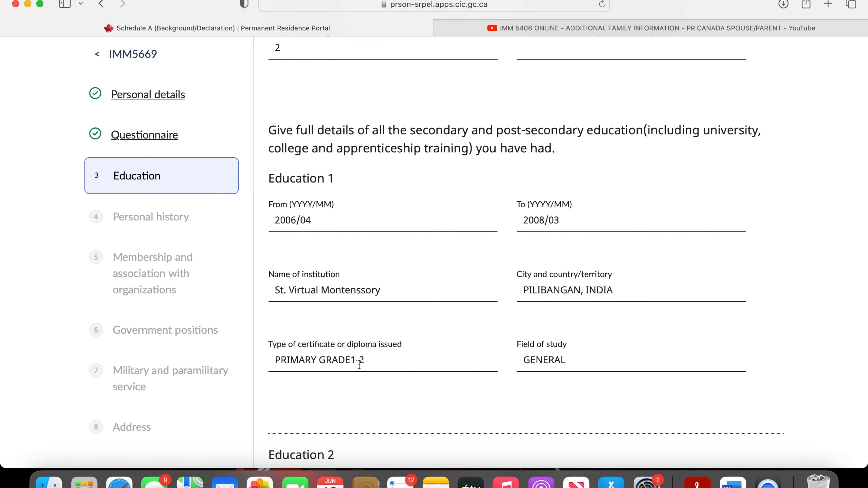
scroll(370, 368, down, 8)
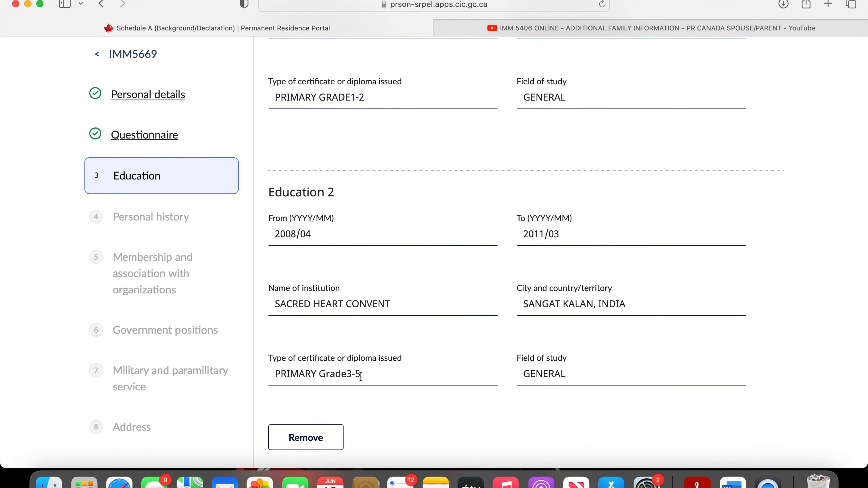
scroll(361, 376, down, 13)
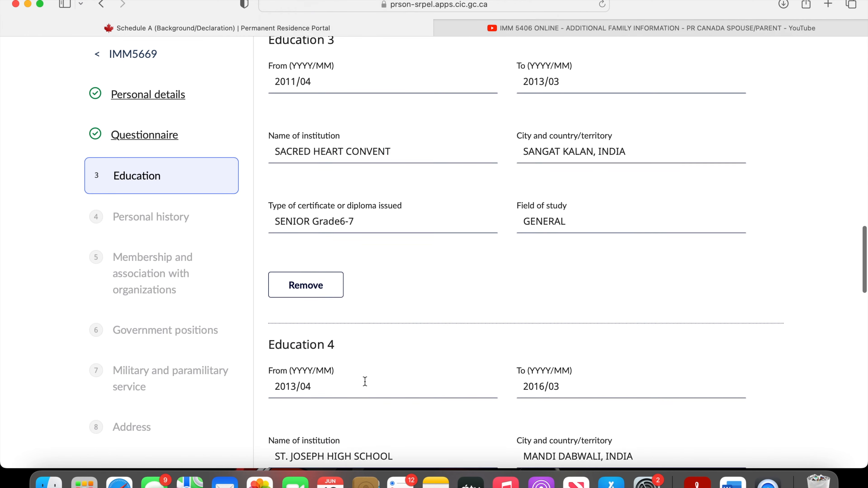
scroll(365, 381, down, 20)
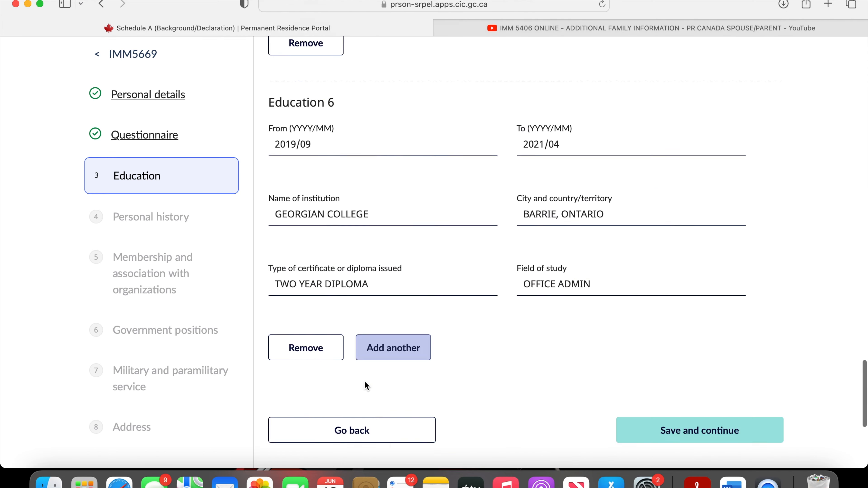
scroll(364, 383, up, 11)
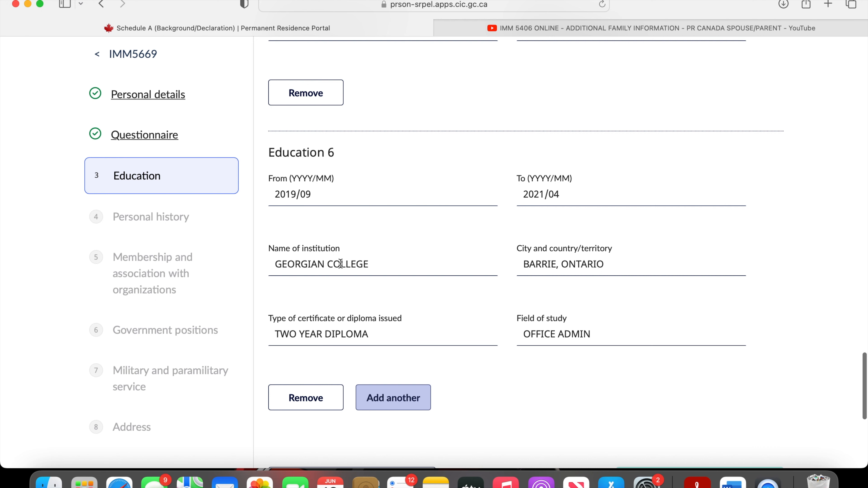
scroll(616, 313, down, 4)
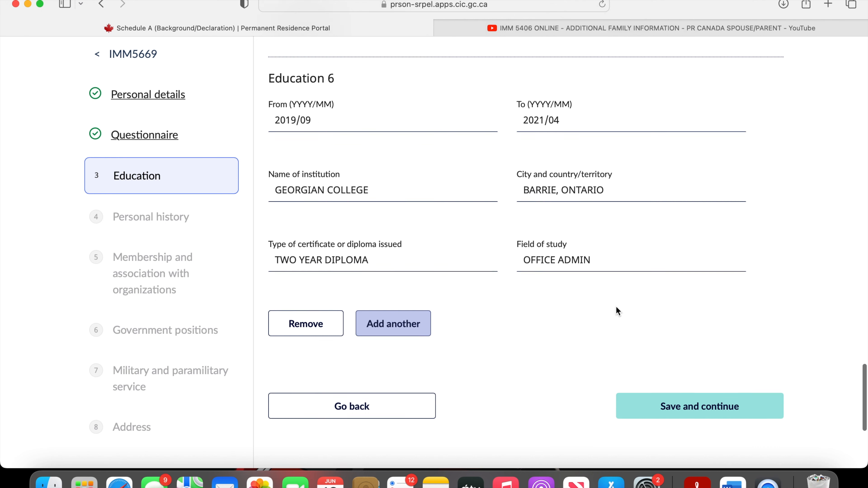
click(670, 372)
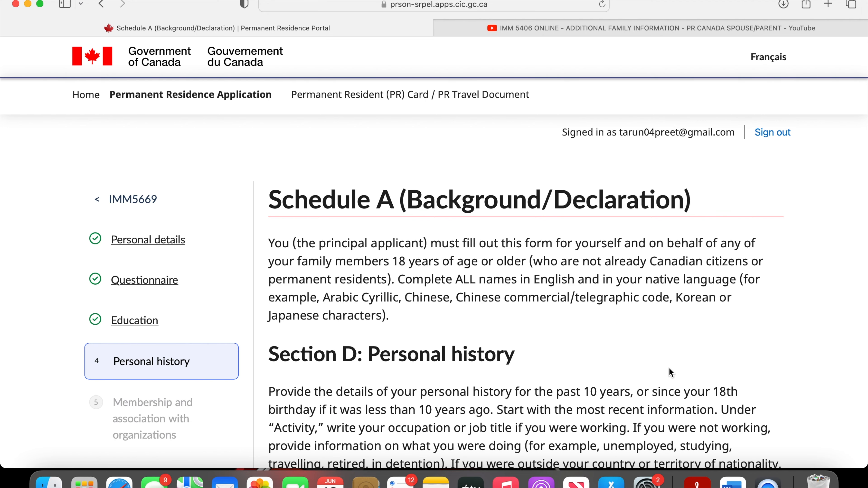
- Examine the instructions and entries in Section D: Personal history, working from Personal history 7 back up to the most recent activity
scroll(669, 368, down, 3)
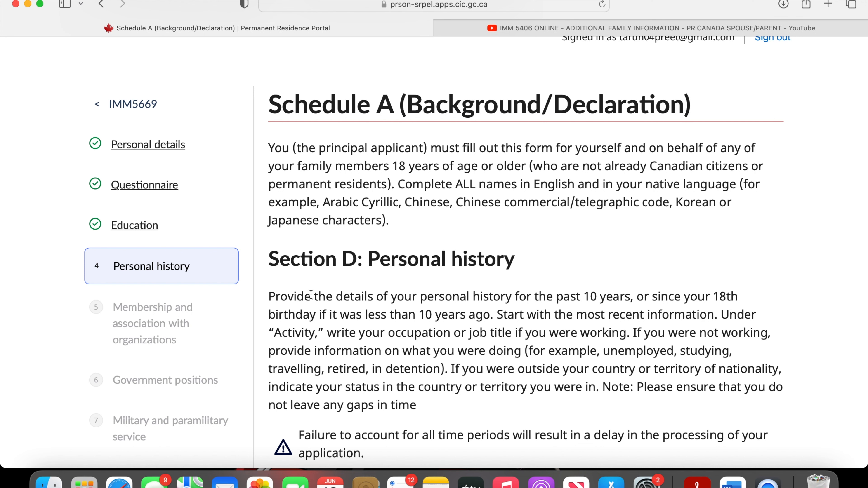
scroll(311, 295, down, 2)
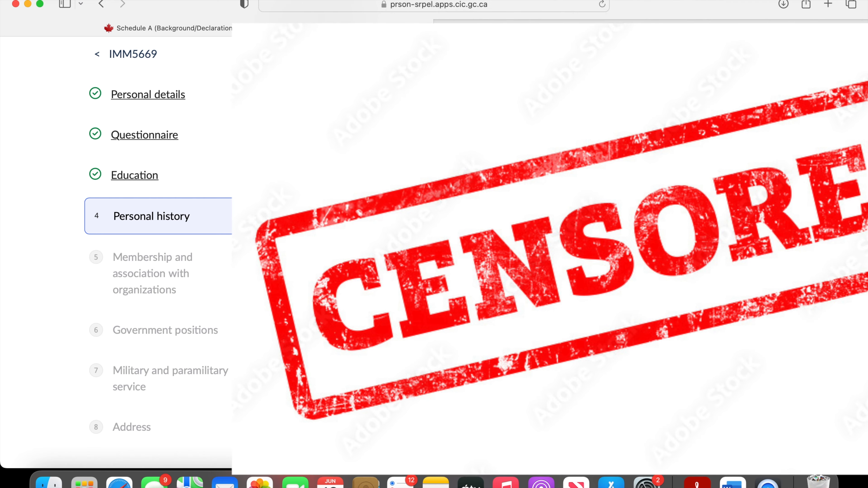
scroll(494, 385, down, 7)
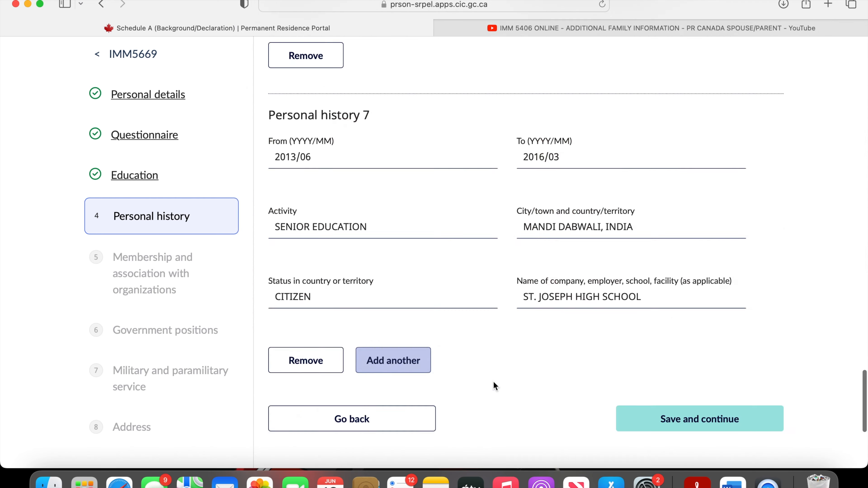
scroll(494, 386, up, 7)
scroll(494, 386, down, 1)
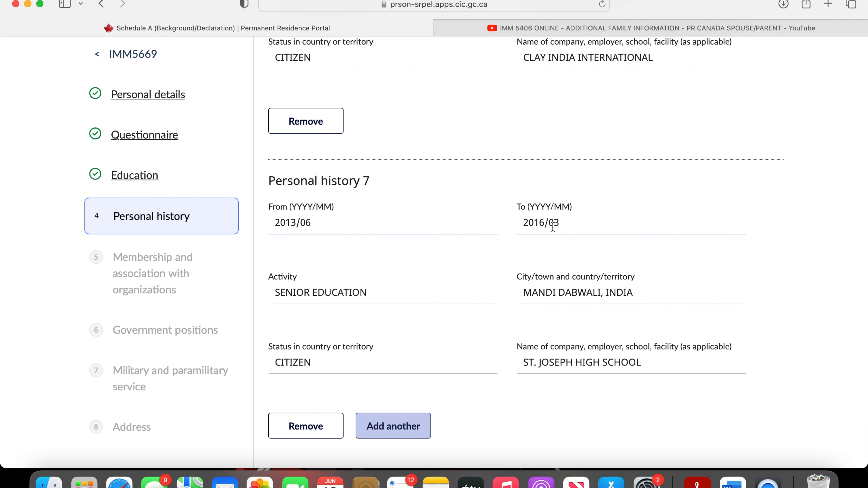
scroll(553, 226, up, 15)
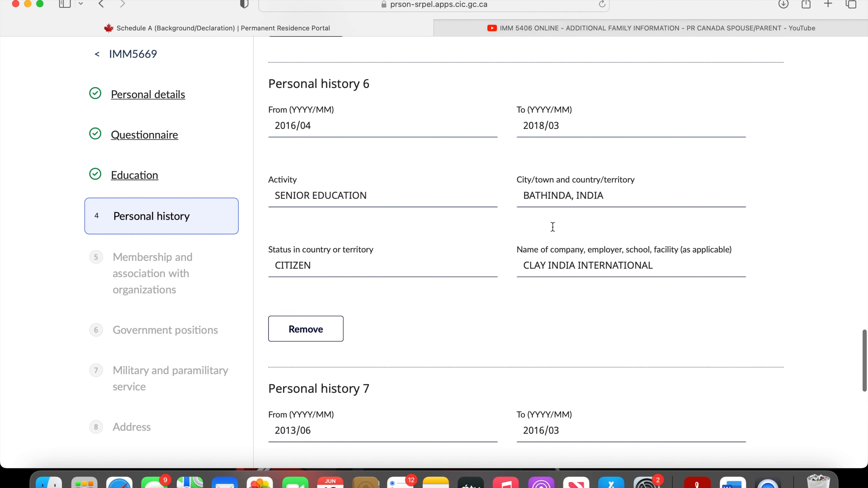
scroll(552, 229, up, 6)
scroll(552, 224, down, 3)
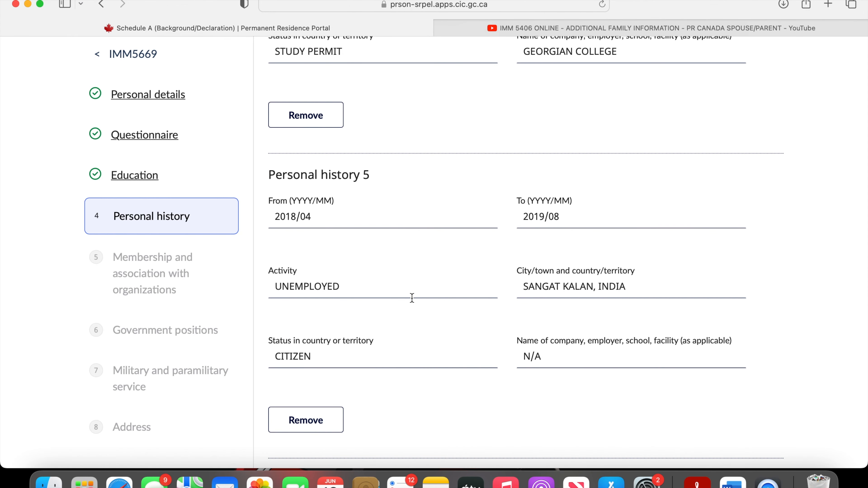
scroll(412, 298, up, 7)
scroll(553, 232, down, 3)
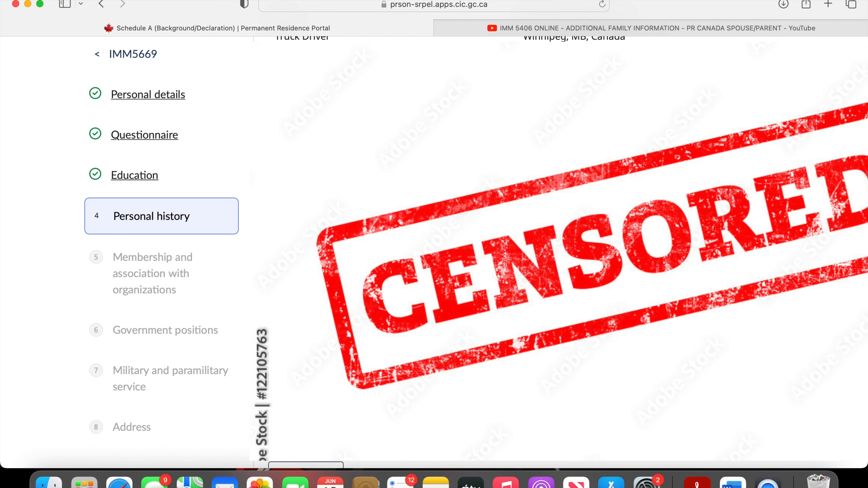
- Go through the personal history list to its end and save Section D
scroll(552, 232, down, 3)
scroll(553, 233, down, 4)
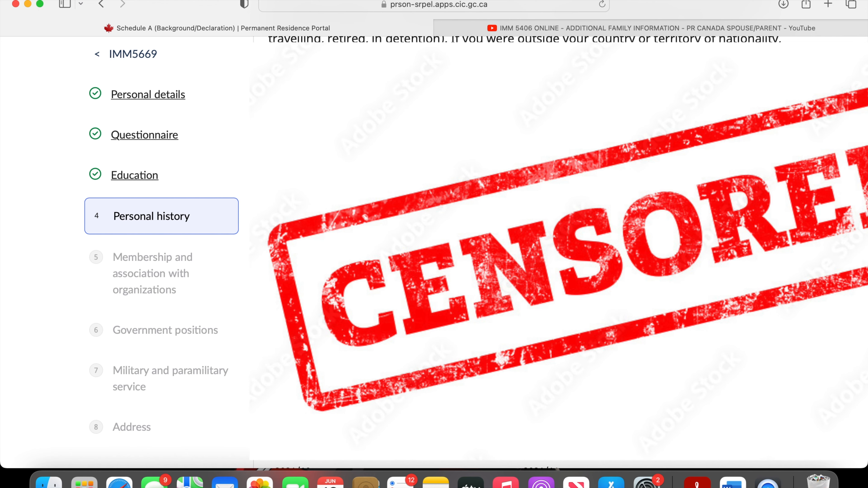
scroll(587, 326, down, 20)
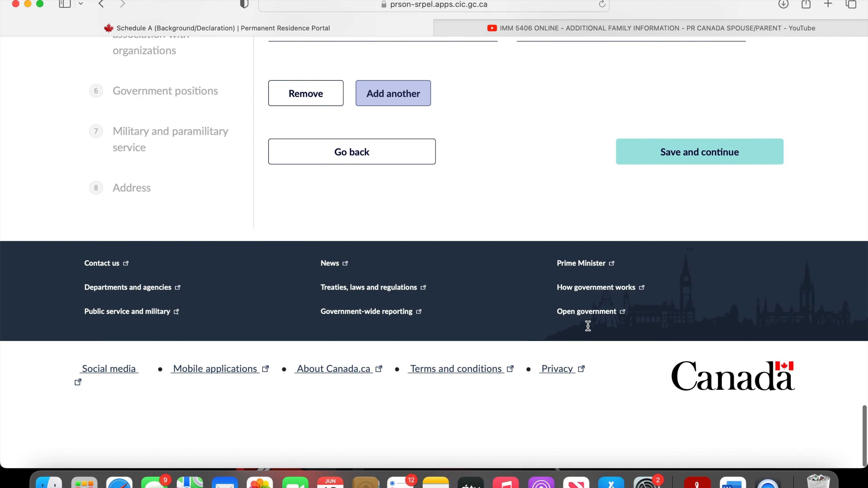
click(735, 176)
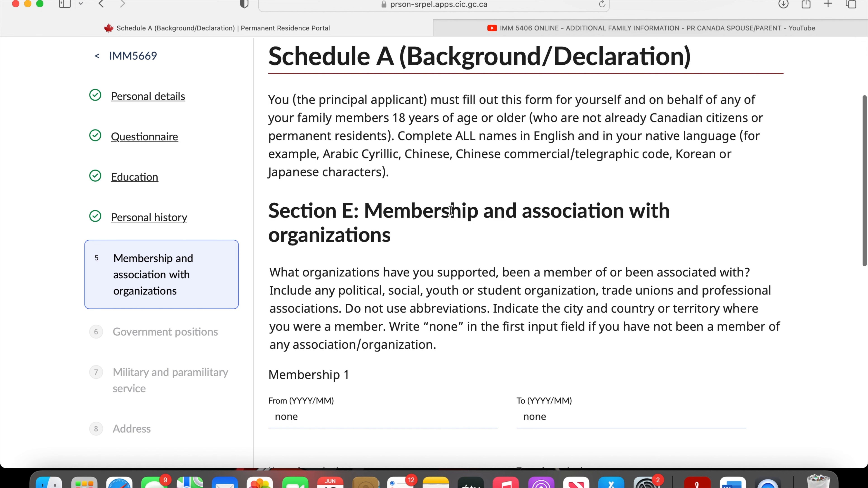
- Review the Membership 1 entry in Section E: Membership and association with organizations, then save the section
scroll(448, 221, down, 3)
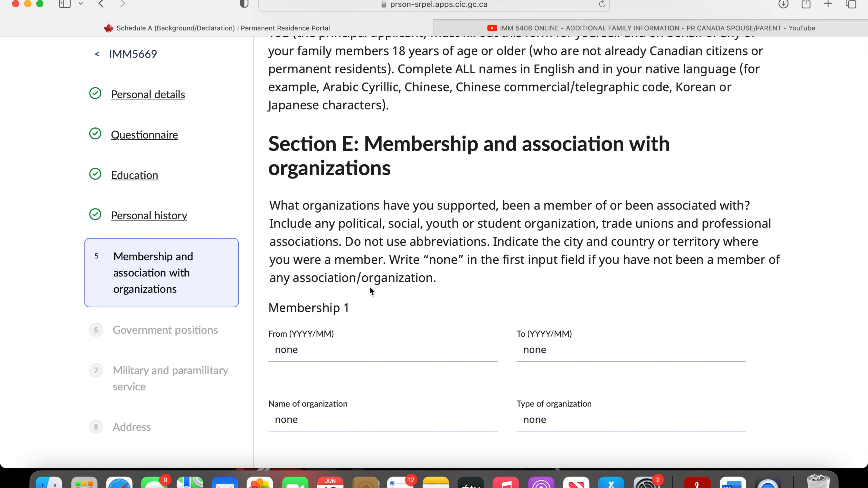
scroll(430, 393, down, 8)
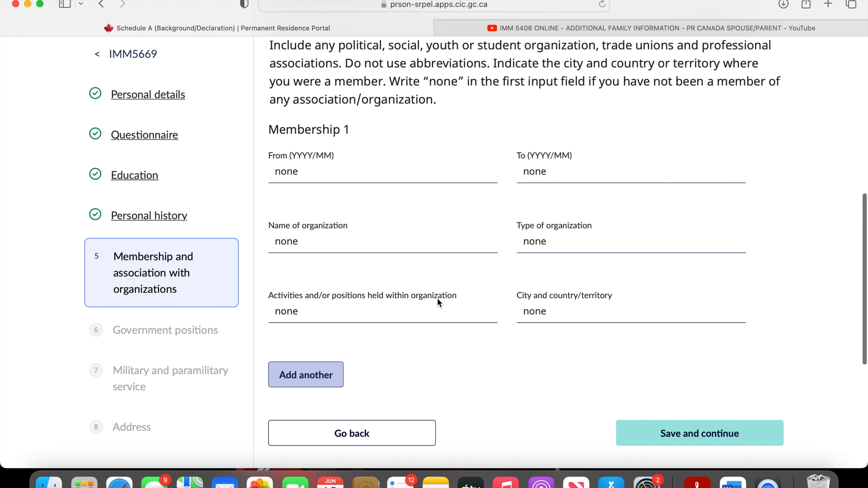
click(643, 443)
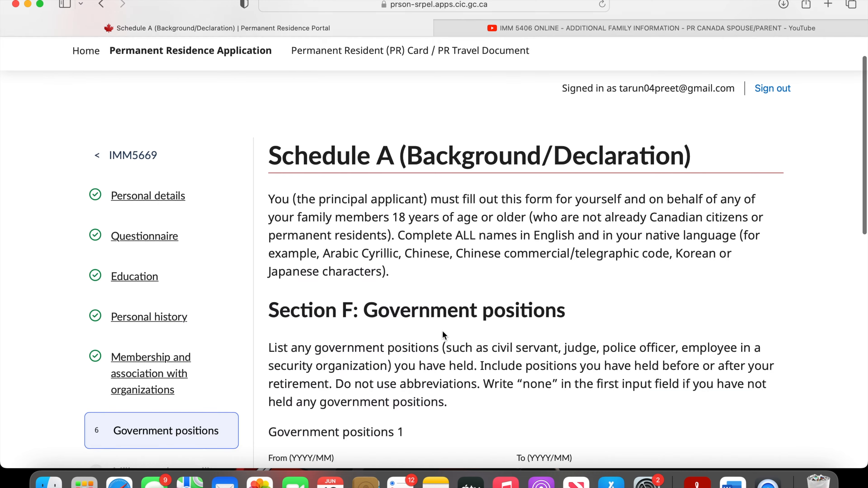
- Check the Government positions 1 entry in Section F: Government positions and save the section
scroll(410, 346, down, 7)
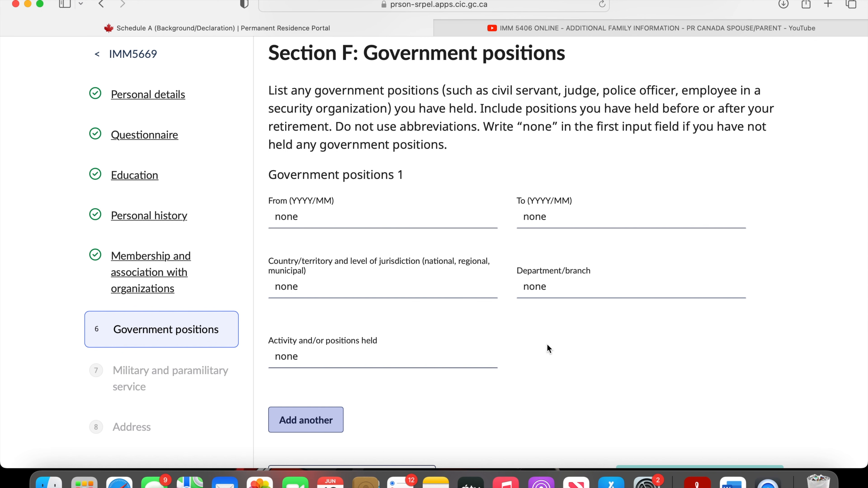
scroll(546, 344, down, 3)
click(666, 357)
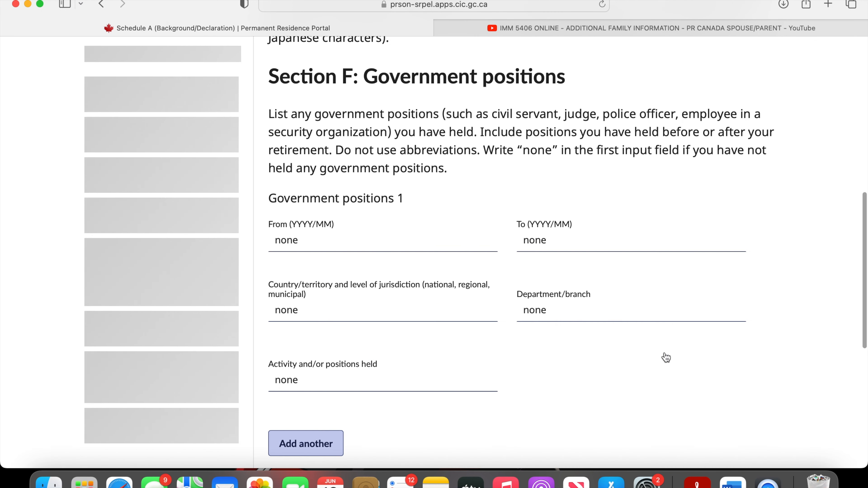
- Go over the Military and paramilitary service section, including the active combat details box, and save it
scroll(563, 384, down, 6)
scroll(564, 385, down, 7)
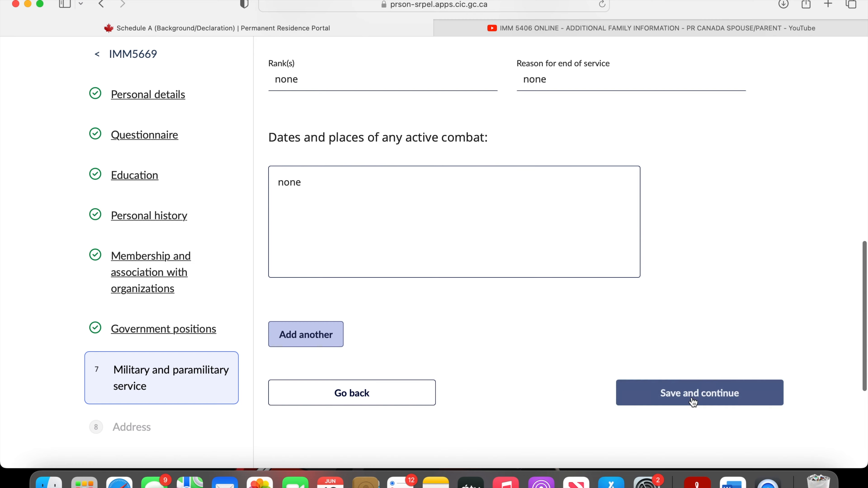
click(693, 400)
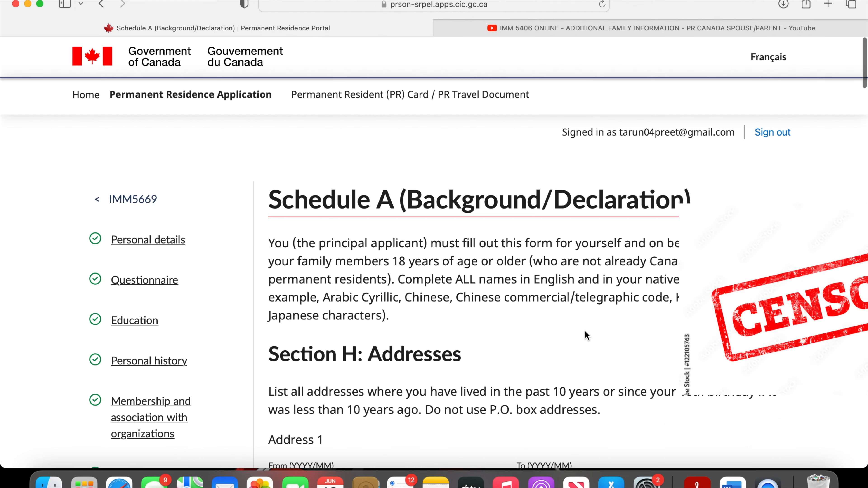
- Look through the listed addresses in Section H: Addresses, from Address 1 to Address 8, checking the periods covered
scroll(560, 260, down, 3)
scroll(561, 260, down, 1)
scroll(560, 259, down, 10)
scroll(560, 260, up, 6)
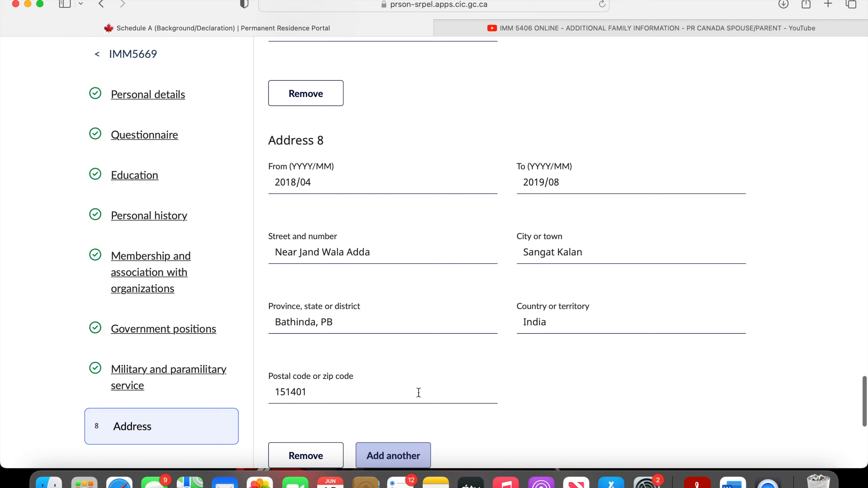
scroll(419, 393, up, 3)
scroll(418, 393, down, 2)
scroll(419, 393, up, 7)
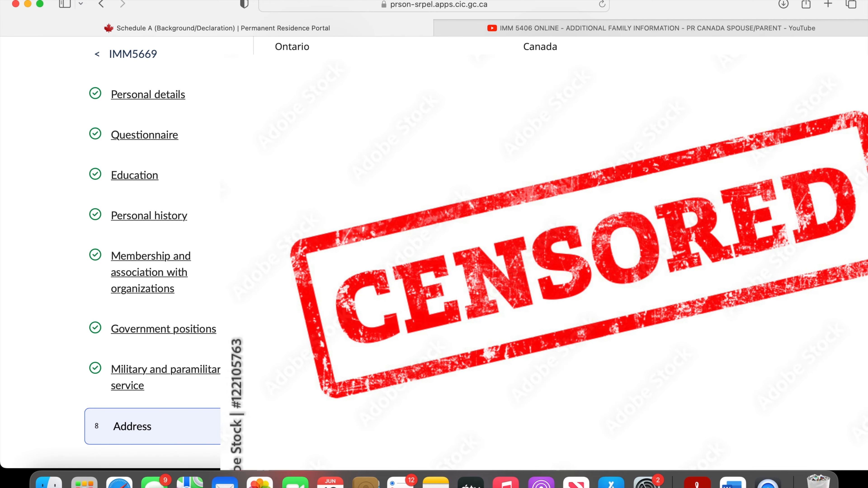
scroll(419, 393, up, 5)
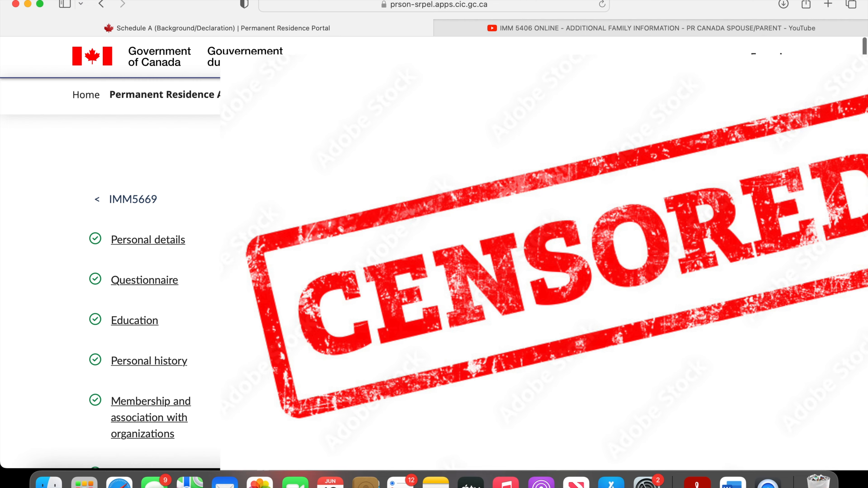
scroll(419, 393, down, 5)
scroll(504, 453, down, 20)
scroll(504, 453, up, 10)
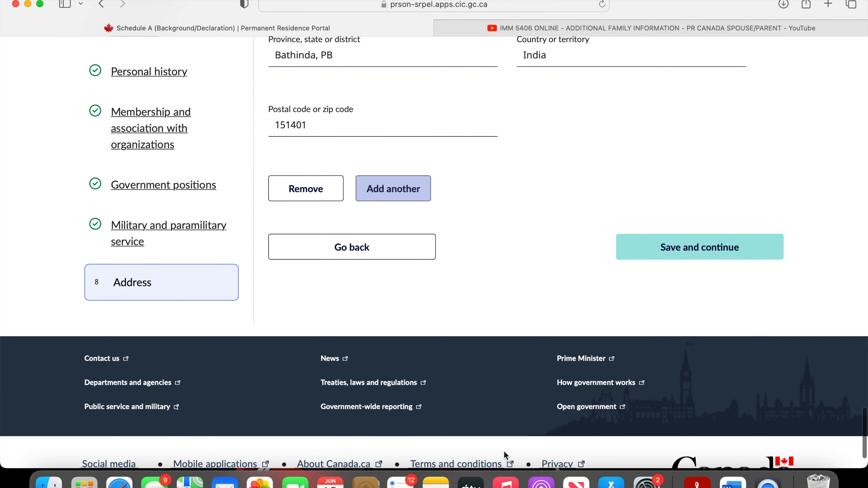
- Check the From date and remaining details of Address 8, then save Section H: Addresses
drag(288, 159, 307, 157)
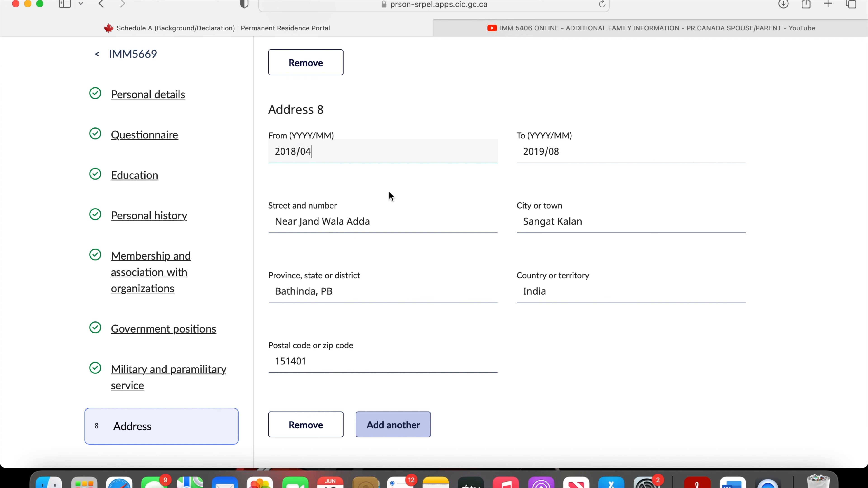
scroll(578, 393, down, 10)
click(773, 185)
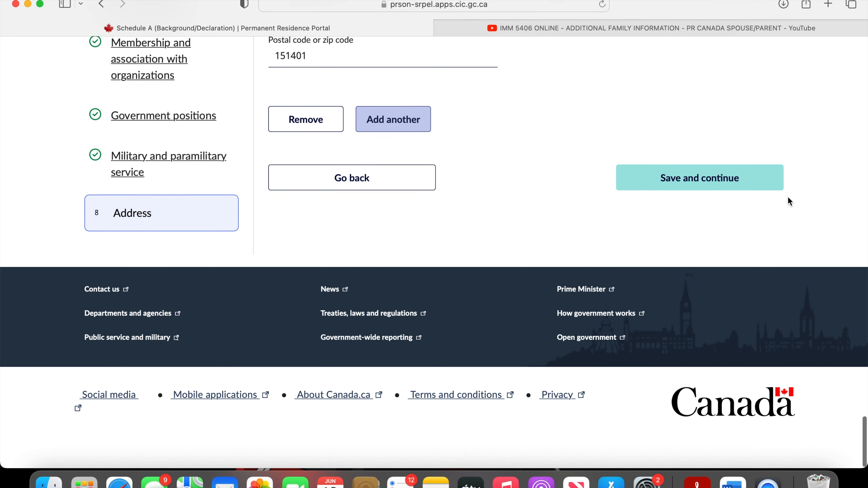
scroll(787, 196, up, 6)
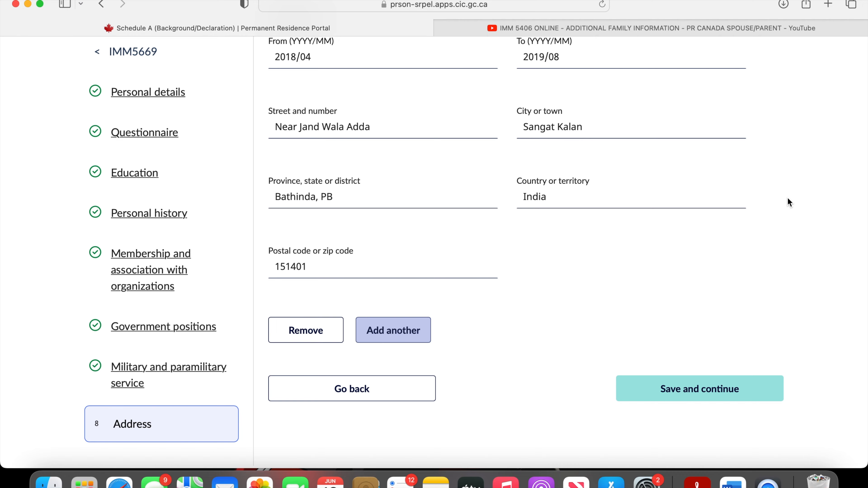
click(729, 387)
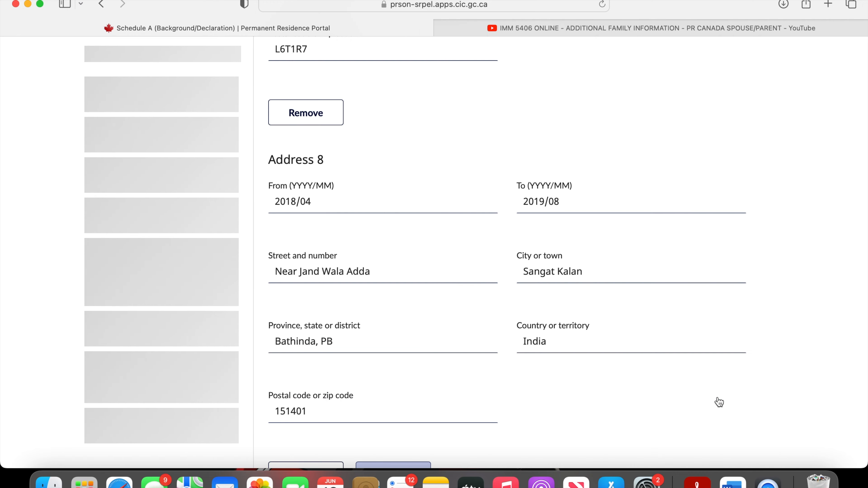
- Sign the Schedule A applicant declaration with the applicant's full name as in the passport and complete the form
scroll(692, 400, down, 20)
scroll(692, 401, up, 5)
scroll(434, 253, up, 10)
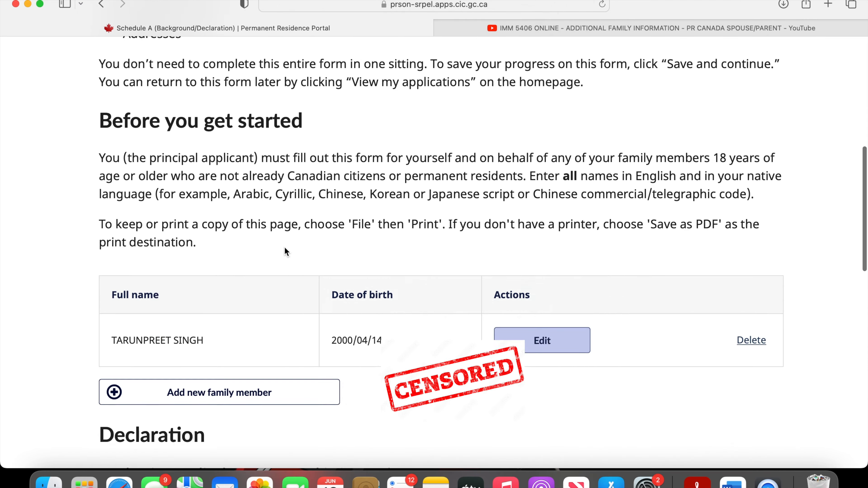
scroll(434, 240, down, 12)
click(264, 307)
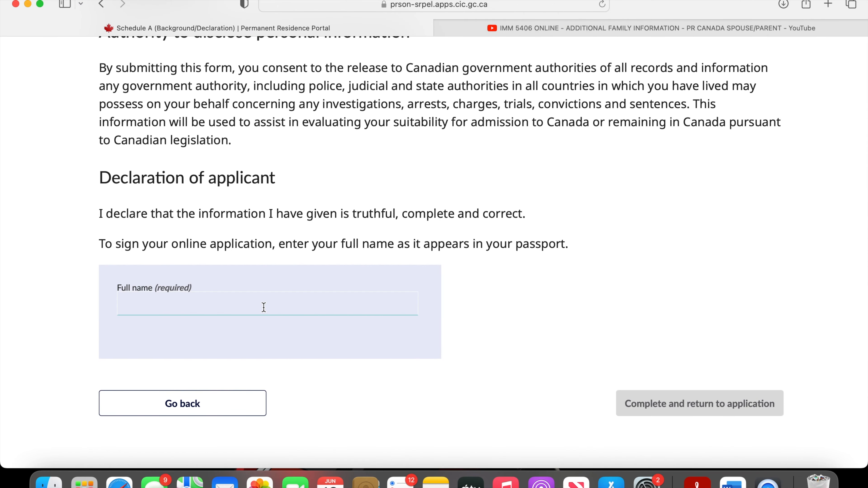
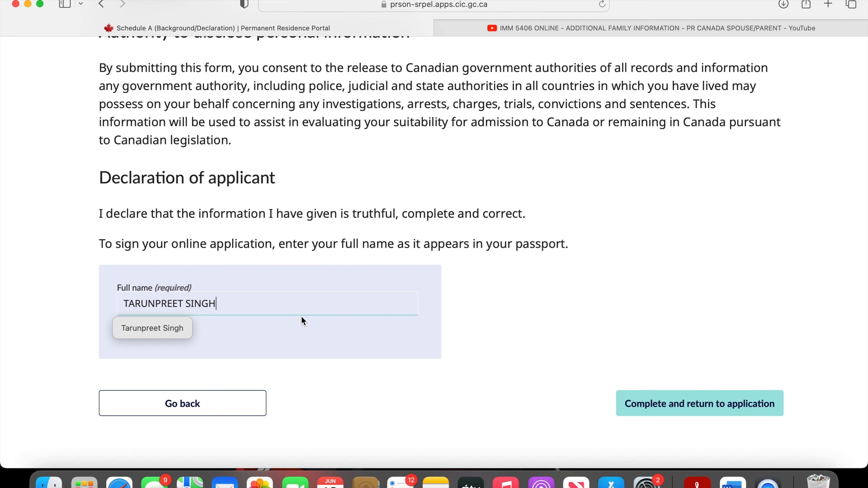
click(672, 404)
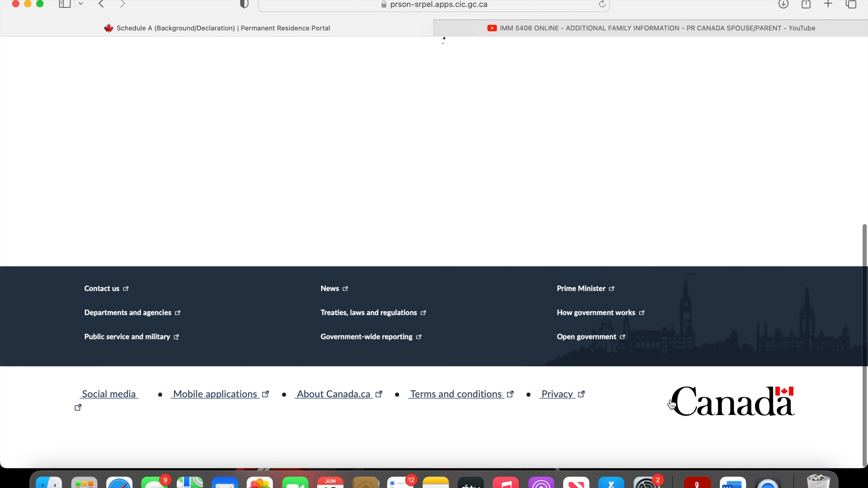
- Open IMM 5562 Supplementary Information - Your Travels for editing, read its trip history instructions, and continue to Section A
scroll(672, 405, down, 20)
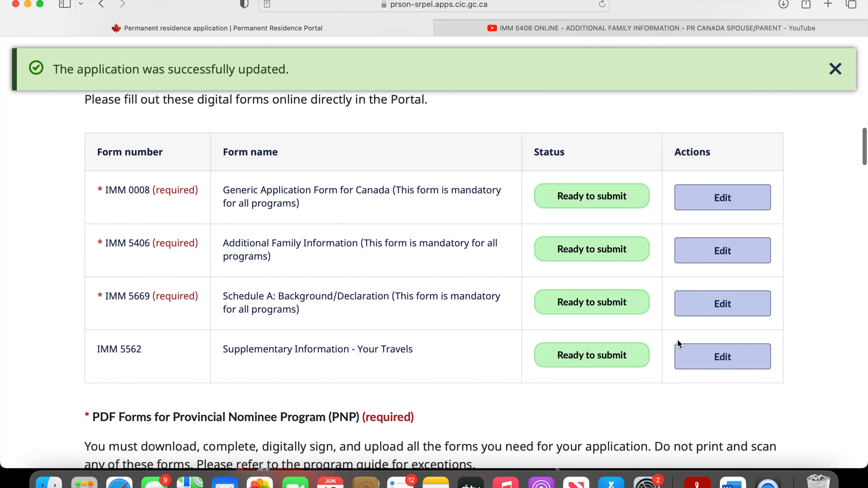
click(698, 352)
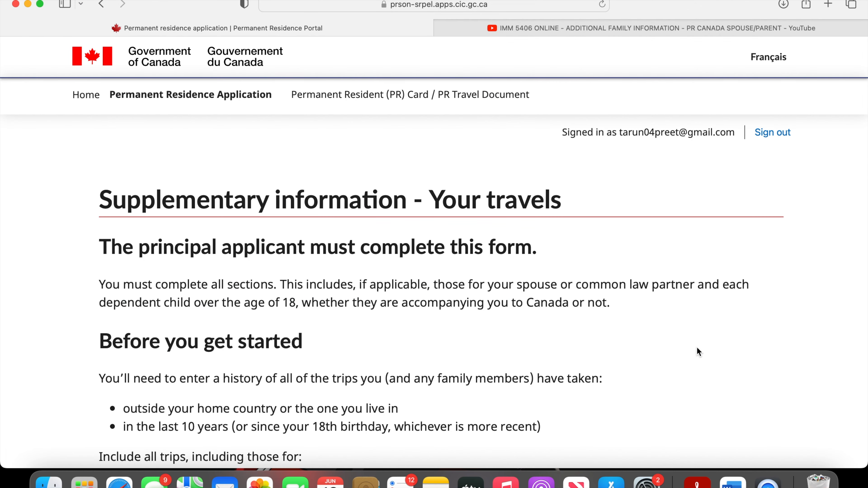
scroll(697, 348, down, 10)
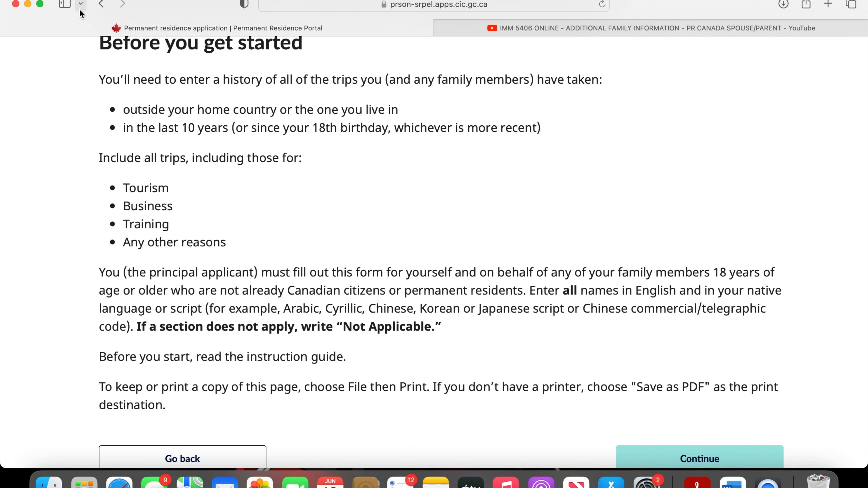
drag(100, 77, 283, 113)
click(240, 132)
drag(260, 130, 414, 130)
click(164, 129)
scroll(164, 128, down, 4)
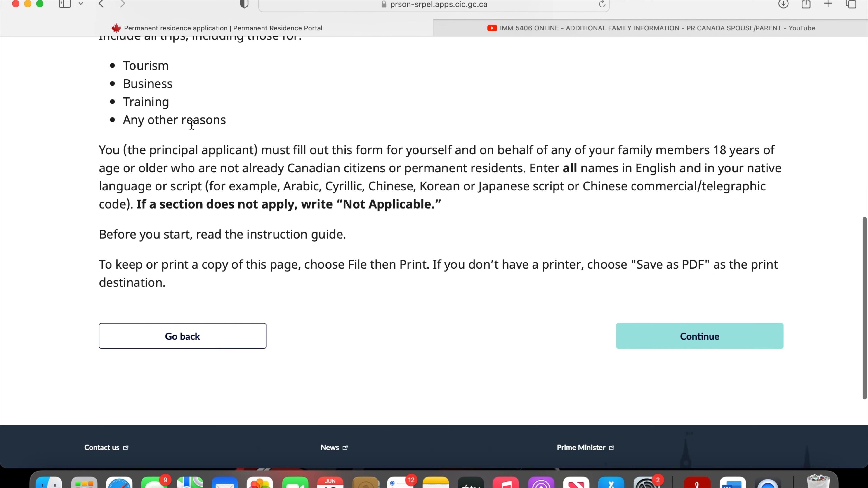
click(681, 334)
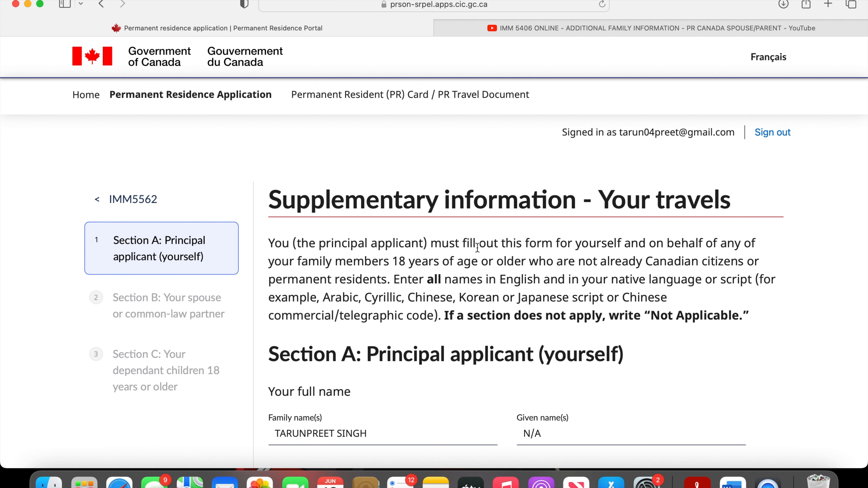
- Clear the Given name(s) field under Your full name in Section A: Principal applicant (yourself)
scroll(477, 248, down, 2)
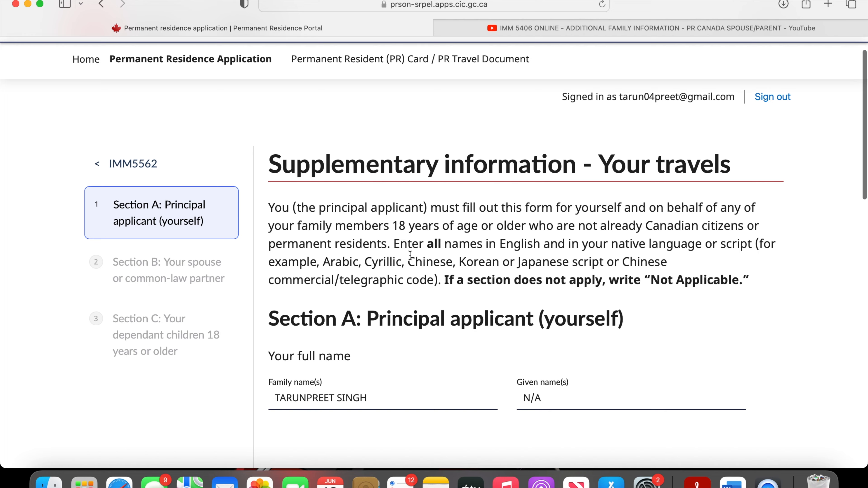
scroll(409, 254, down, 8)
click(551, 244)
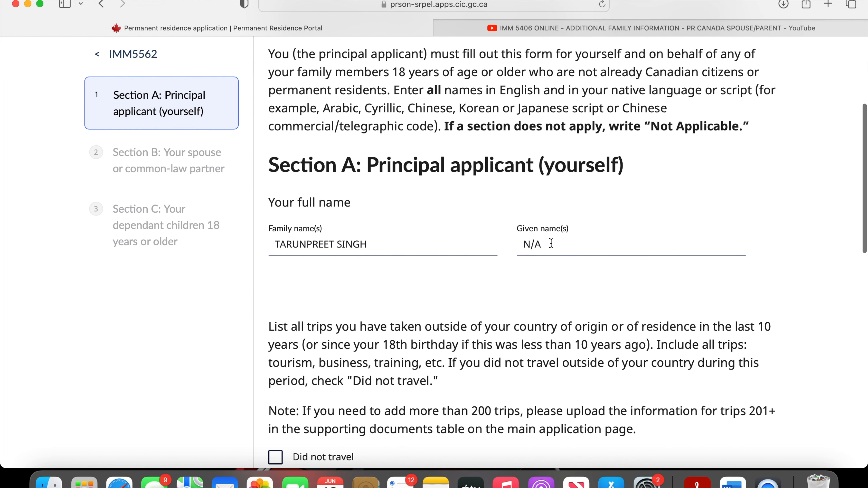
key(BackSpace)
key(BackSpace)
key(BackSpace)
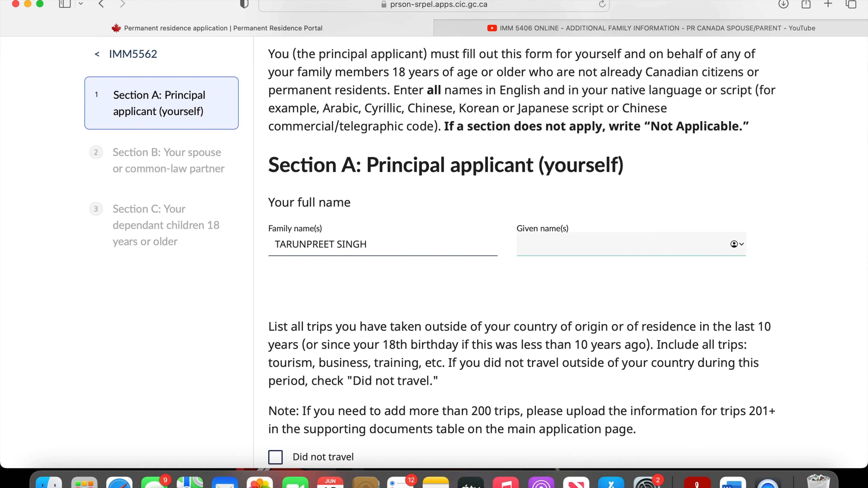
click(589, 222)
- Check the Did not travel option and the Trip 1 dates, destination, length and purpose, then save Section A
scroll(571, 282, down, 5)
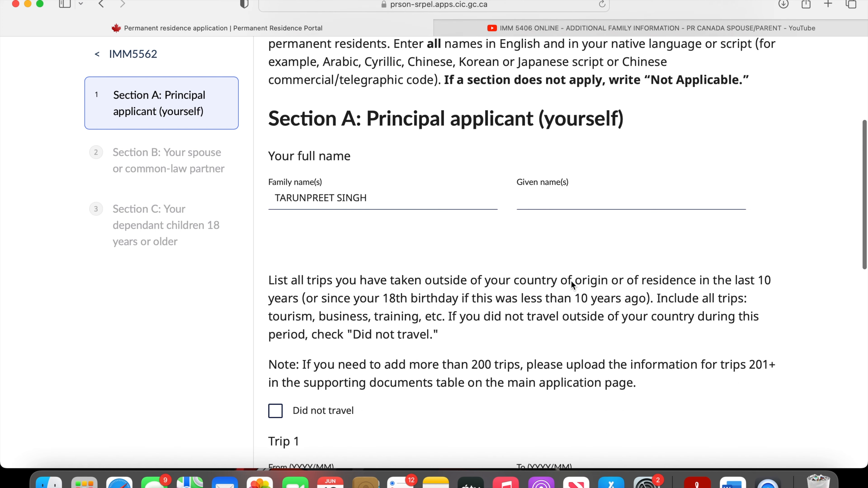
scroll(571, 281, down, 4)
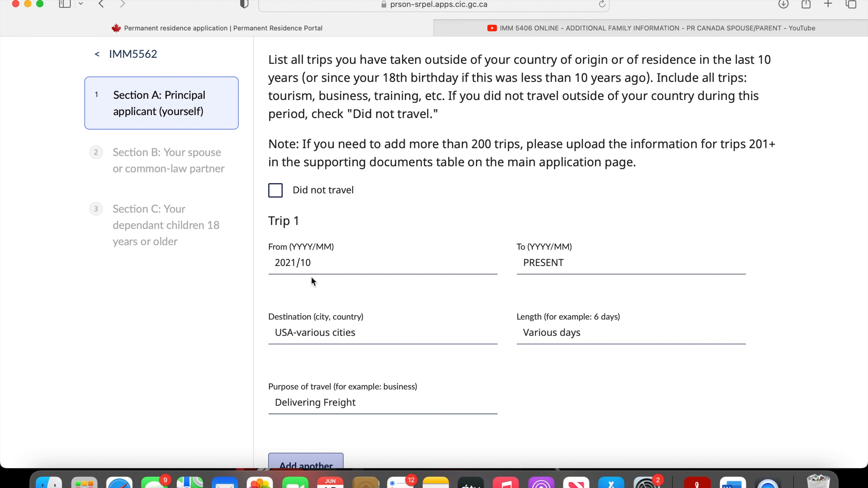
scroll(436, 431, down, 3)
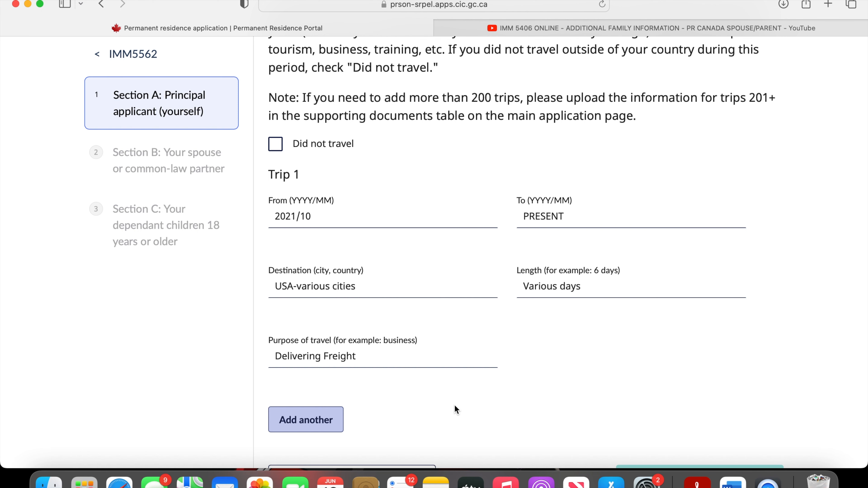
scroll(455, 405, down, 5)
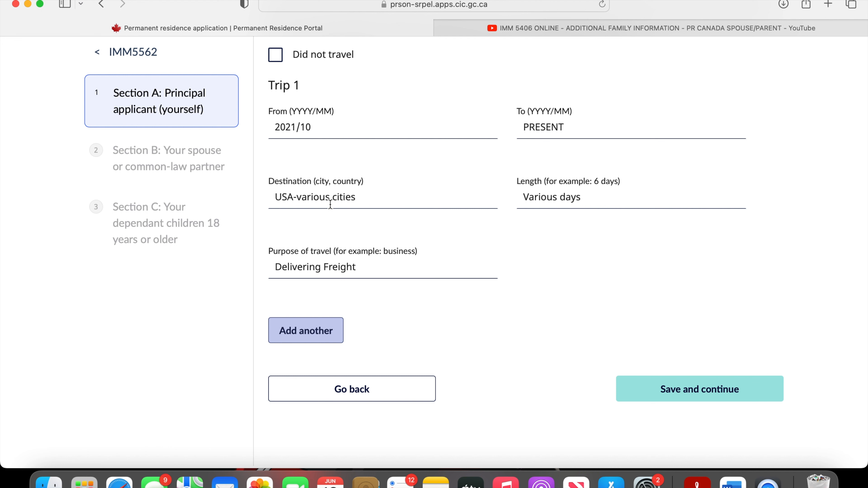
click(685, 399)
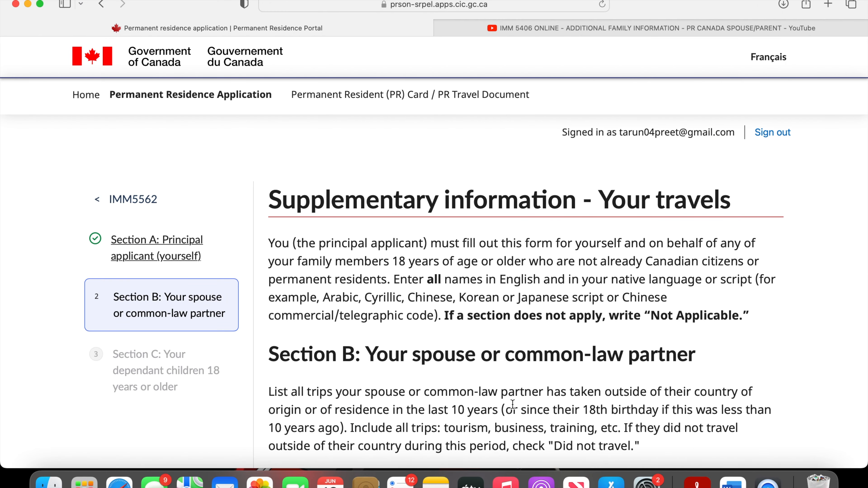
- Check the trip fields in Section B: Your spouse or common-law partner and save the section
scroll(513, 404, down, 10)
scroll(474, 355, down, 10)
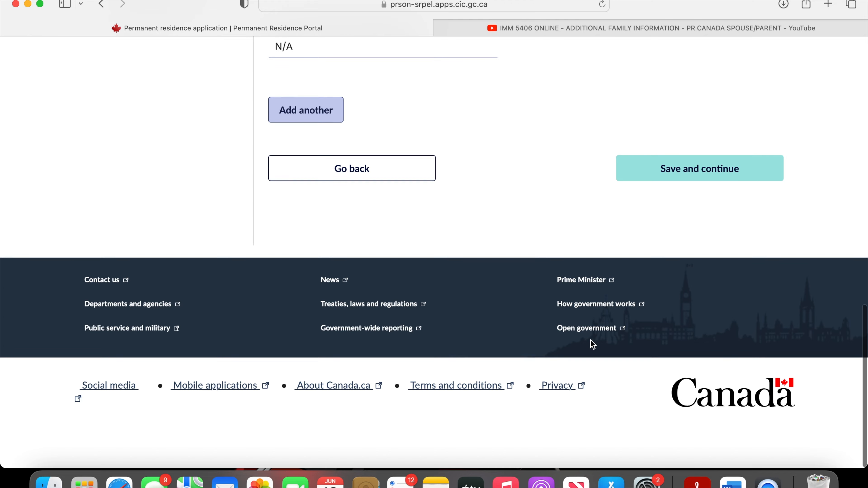
scroll(538, 222, up, 5)
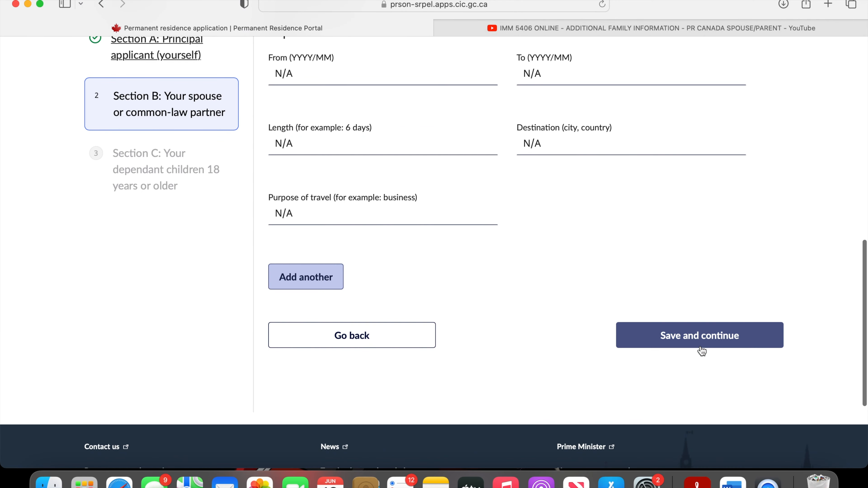
click(701, 351)
- Go over Section C: Your dependant children 18 years or older, then complete IMM 5562 and return to the application
scroll(602, 355, down, 10)
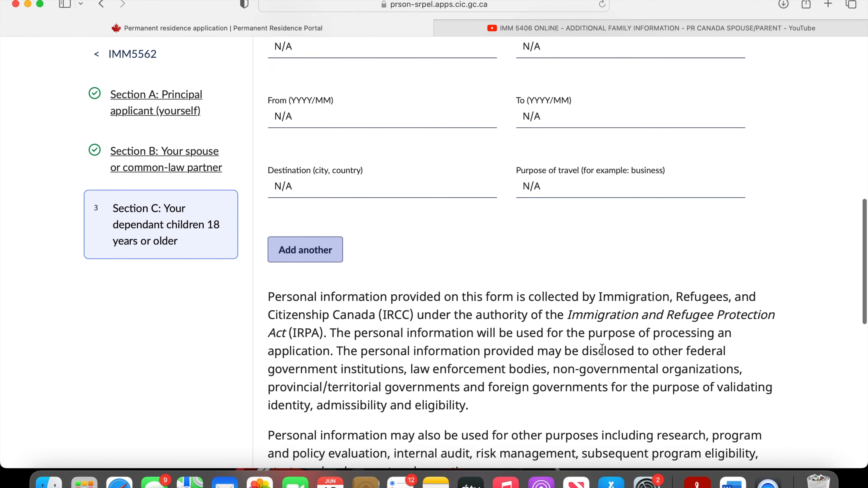
scroll(601, 349, up, 2)
scroll(601, 349, down, 10)
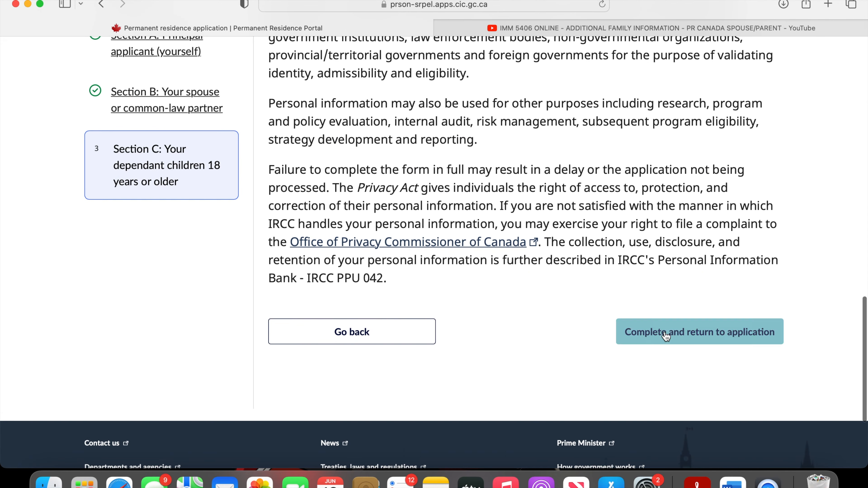
click(679, 333)
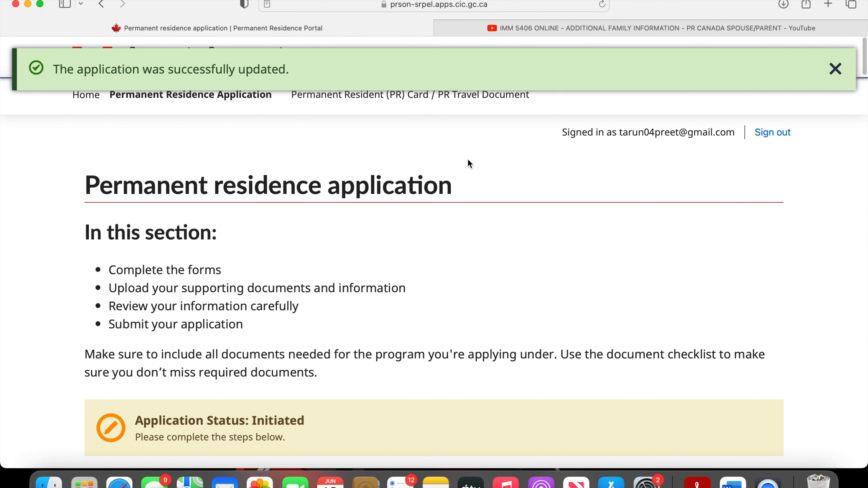
- Look through the application's digital forms, supporting documents and fee payment, ending at the required PDF forms for the Provincial Nominee Program
scroll(471, 137, down, 5)
scroll(475, 120, down, 15)
scroll(474, 120, up, 2)
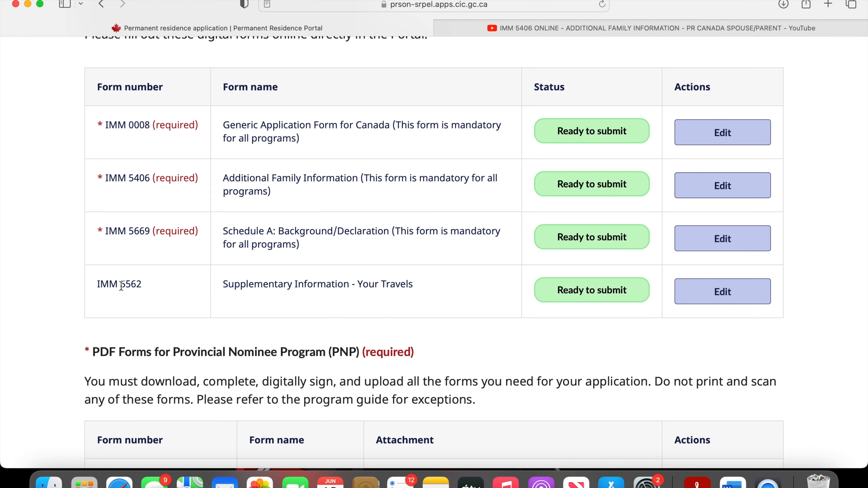
scroll(247, 415, down, 20)
scroll(247, 415, up, 4)
scroll(249, 417, down, 9)
scroll(248, 364, up, 3)
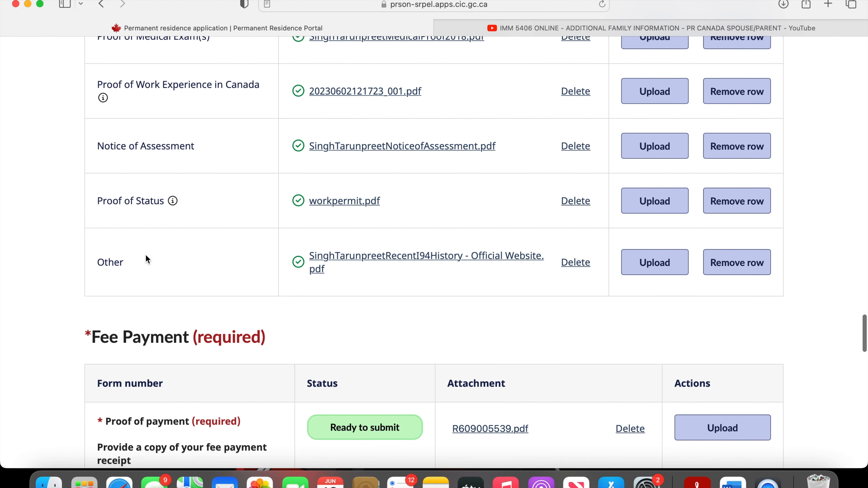
scroll(435, 295, up, 20)
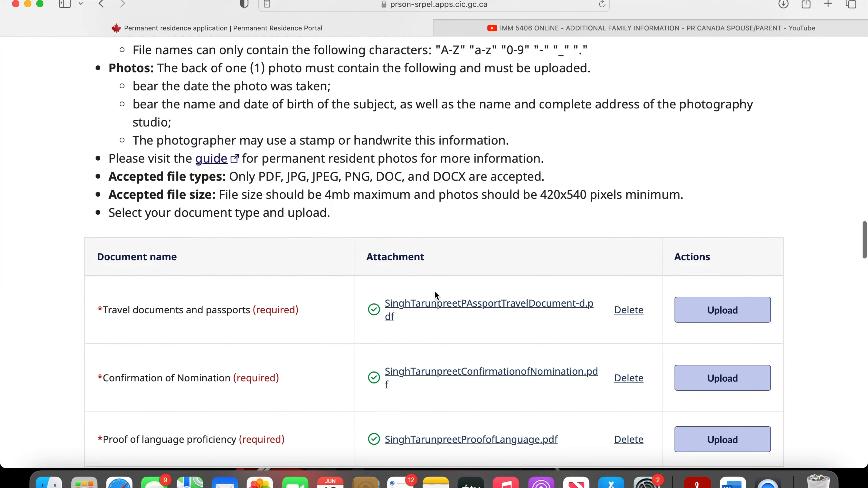
scroll(434, 294, up, 20)
scroll(434, 290, up, 15)
scroll(434, 291, down, 1)
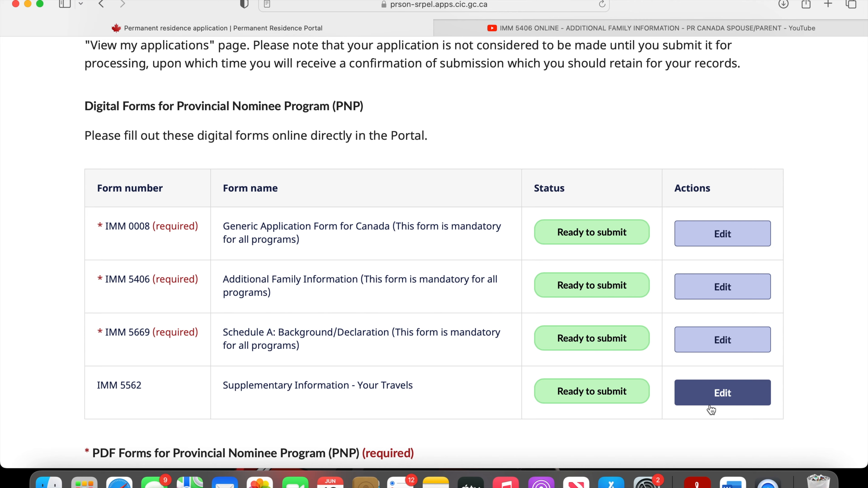
scroll(704, 423, down, 6)
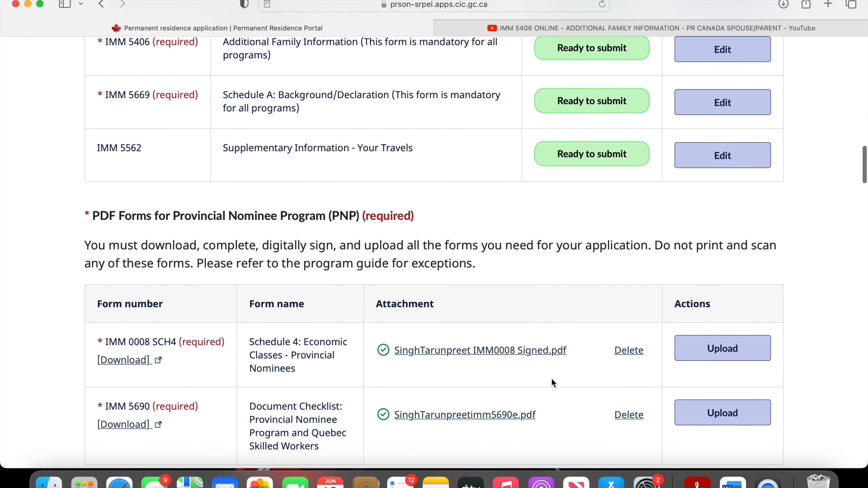
scroll(551, 378, down, 2)
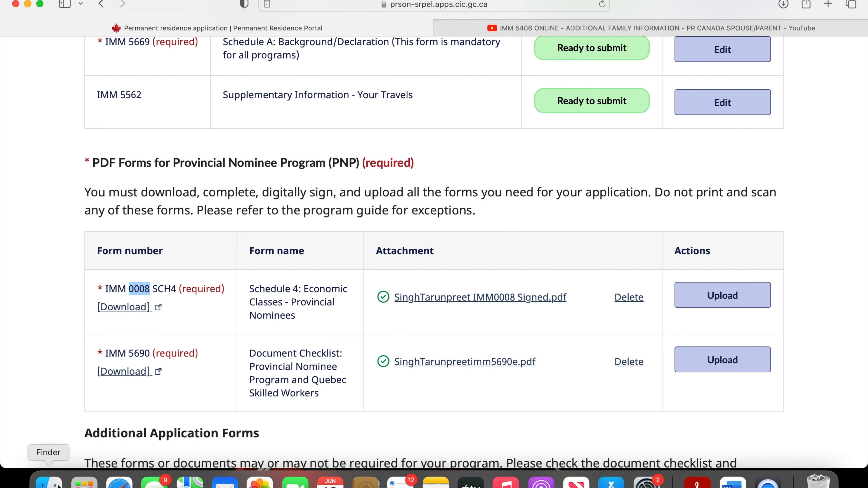
- Switch to Finder and search the Mac for "IMM 0008"
click(48, 483)
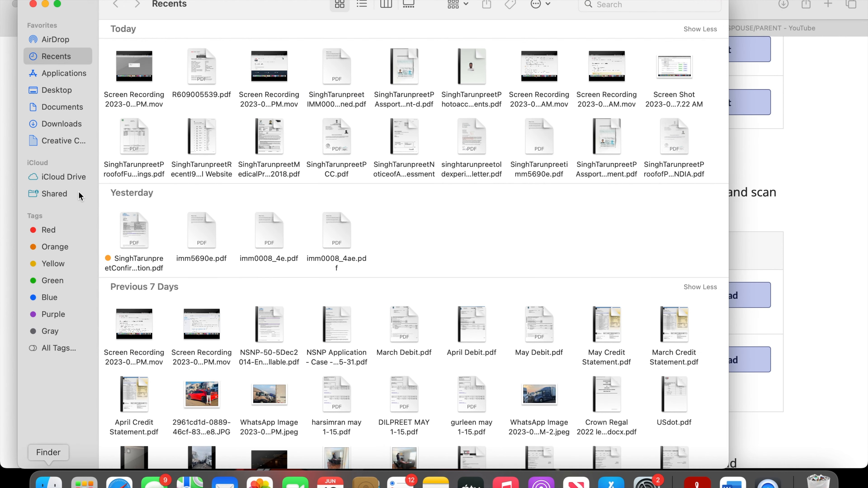
click(633, 6)
text(IM)
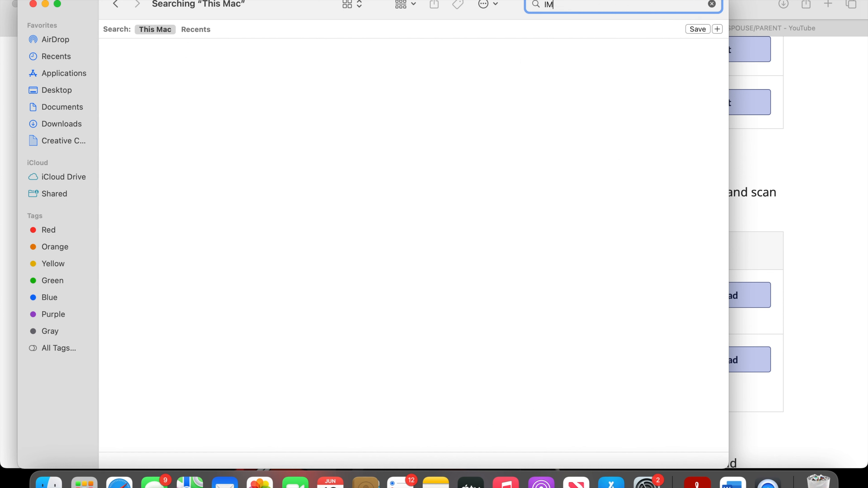
text(M 0008)
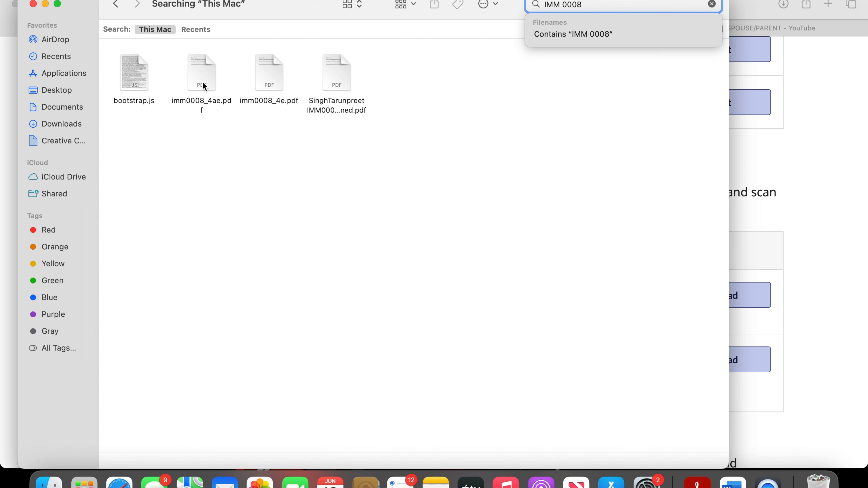
- Open the signed IMM0008 PDF in Adobe Acrobat Reader and review Schedule 4 from the applicant details and funds to the declaration
click(342, 83)
right_click(342, 83)
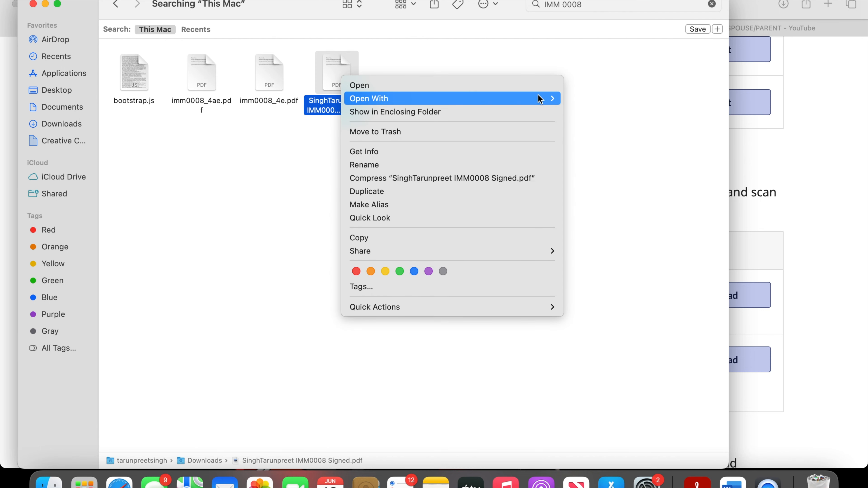
mouse_move(540, 100)
click(582, 116)
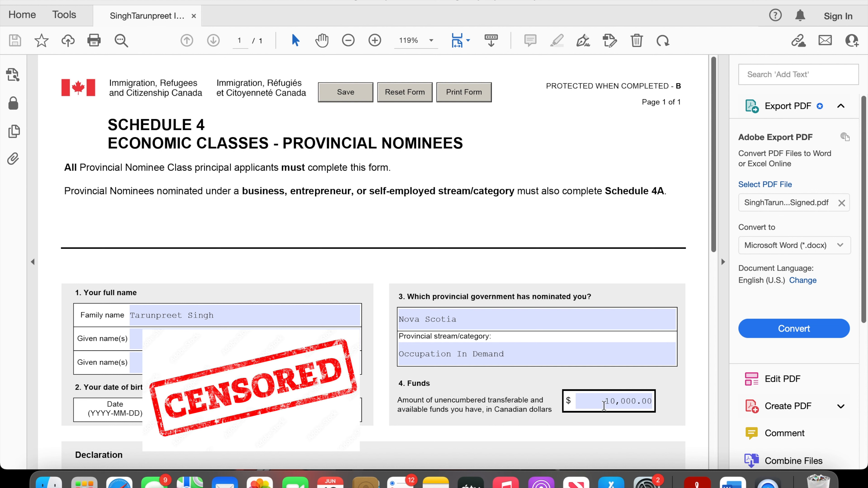
right_click(629, 412)
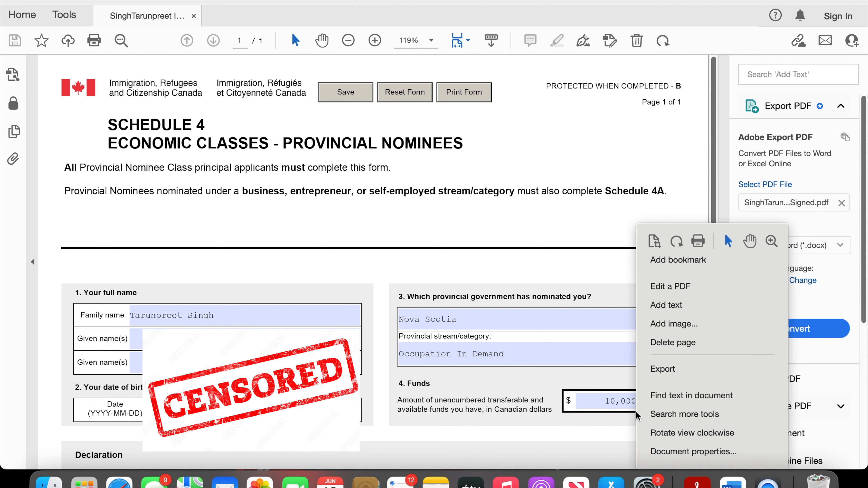
click(614, 420)
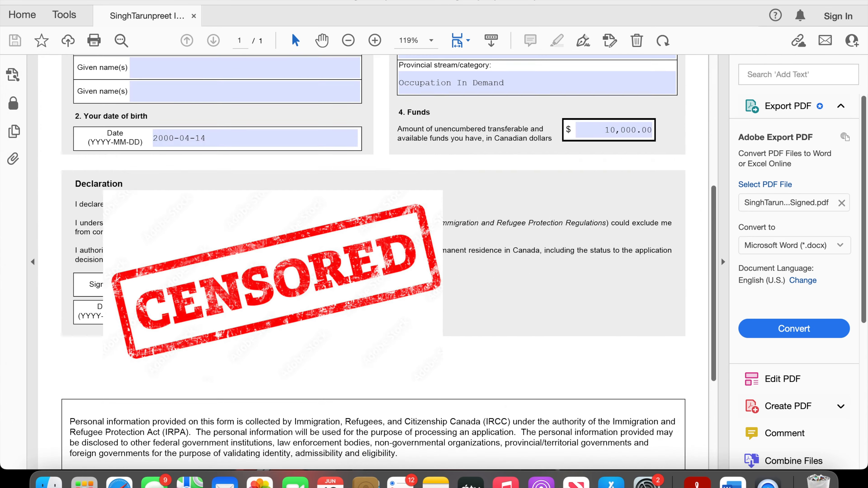
scroll(177, 260, down, 5)
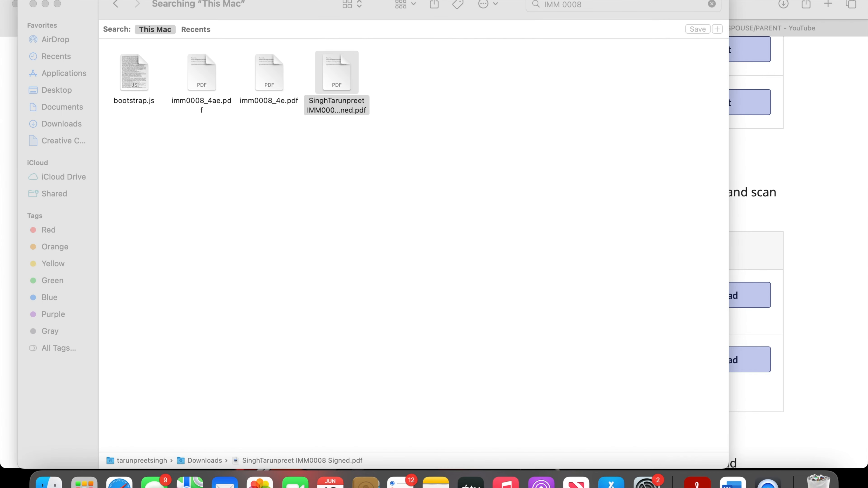
- Return to Finder and search the Mac for "IMM 5690"
click(625, 4)
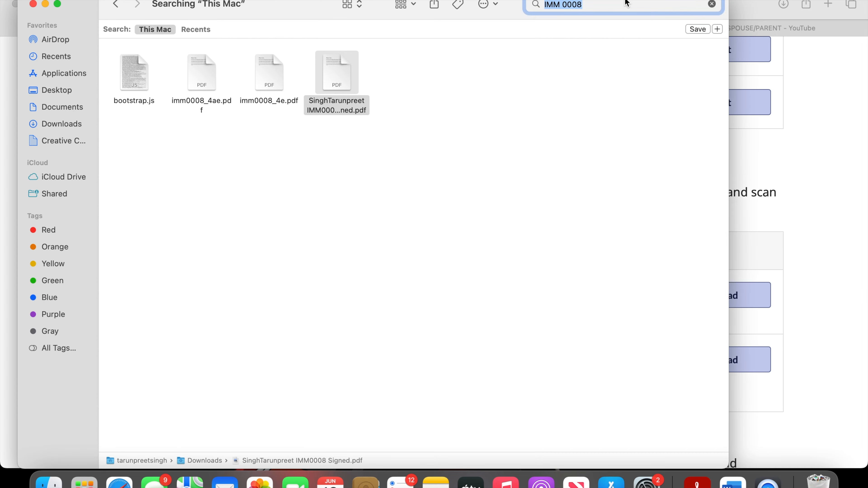
click(624, 4)
key(BackSpace)
key(BackSpace)
key(BackSpace)
key(BackSpace)
key(BackSpace)
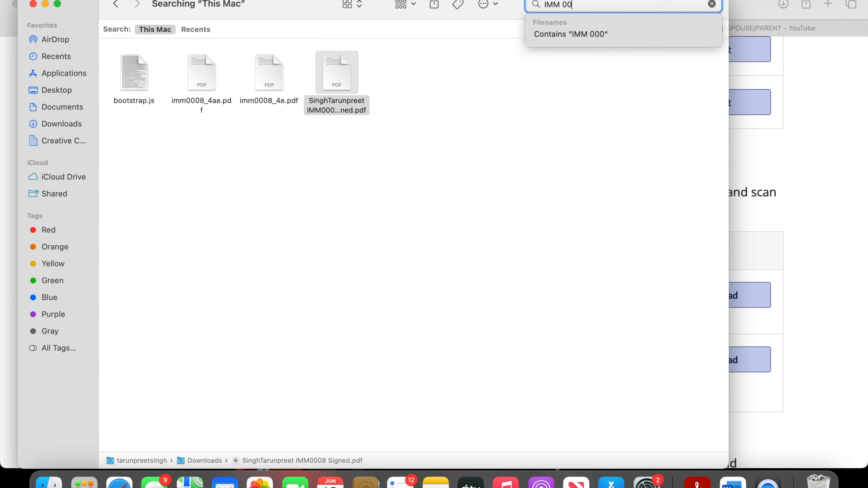
click(750, 134)
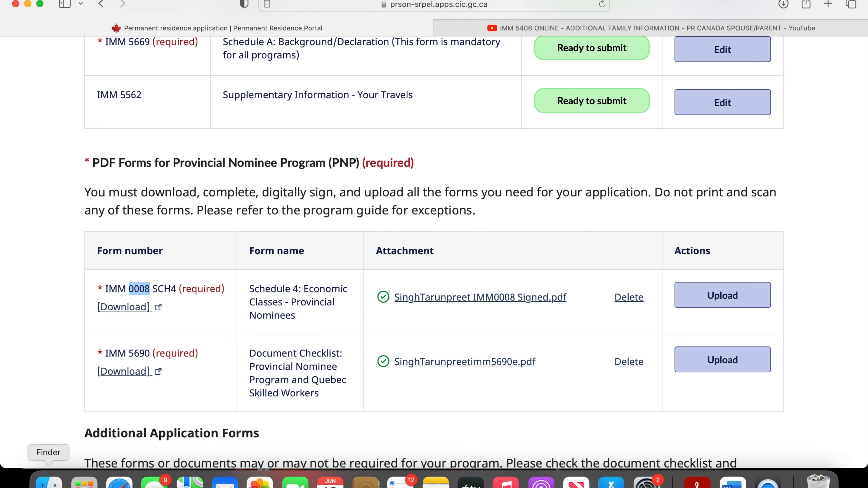
click(49, 482)
text(5690)
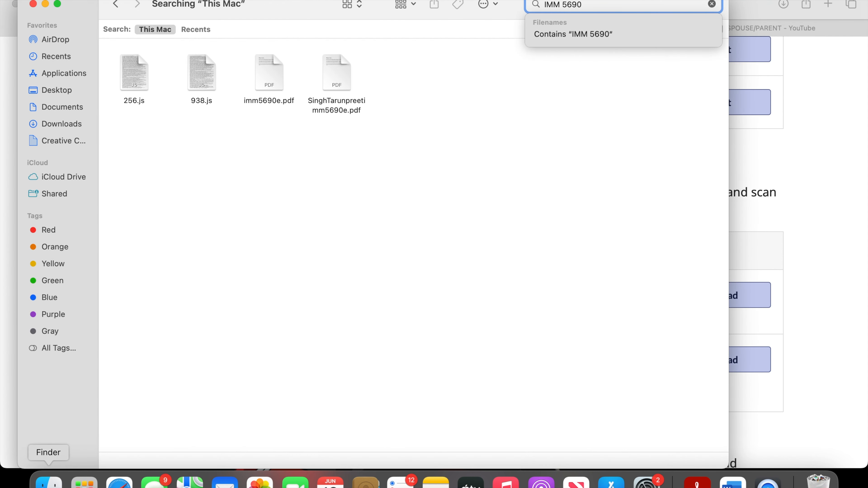
key(Return)
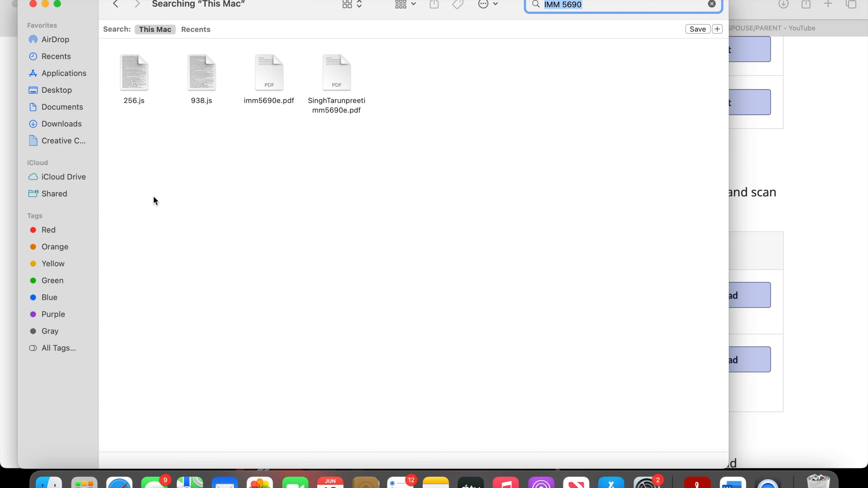
- Open the applicant's completed imm5690e PDF in Adobe Acrobat Reader and read through page 1 to the forms list on page 2
click(327, 71)
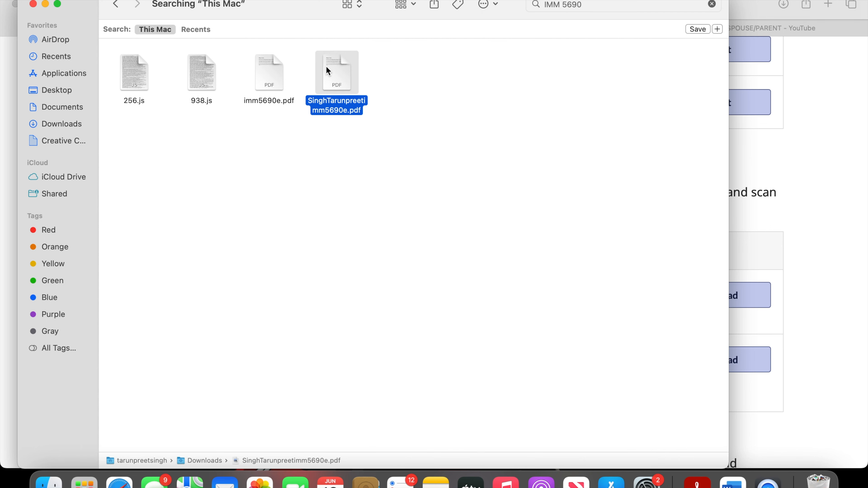
right_click(327, 71)
mouse_move(359, 90)
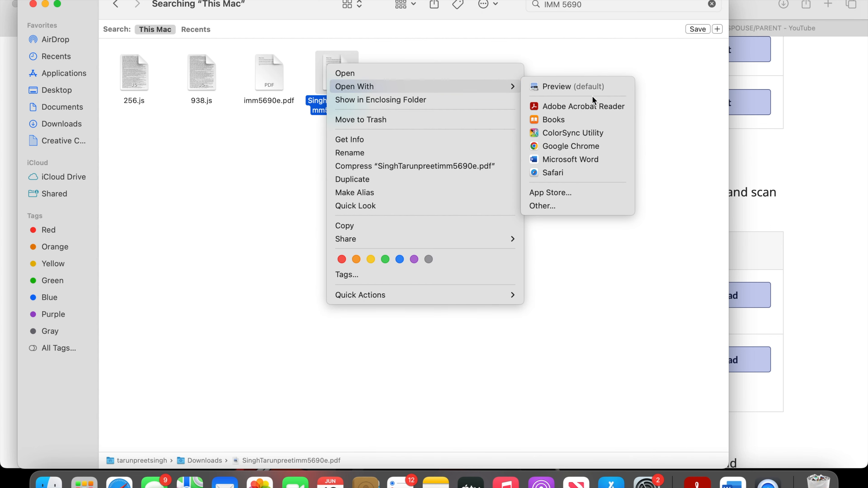
click(590, 108)
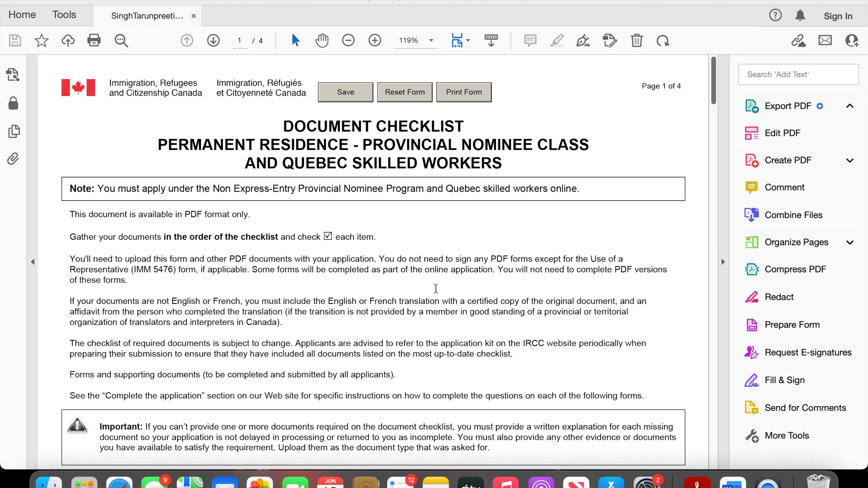
scroll(436, 288, down, 5)
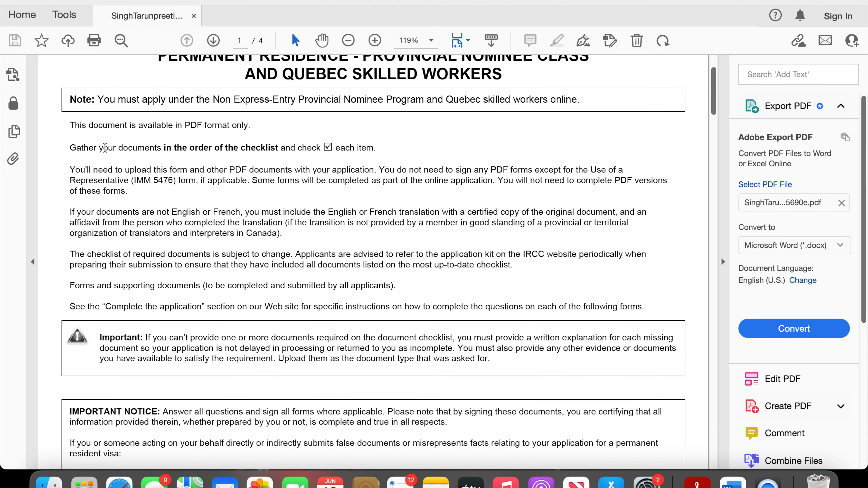
scroll(322, 275, down, 1)
scroll(322, 275, down, 15)
scroll(321, 274, down, 7)
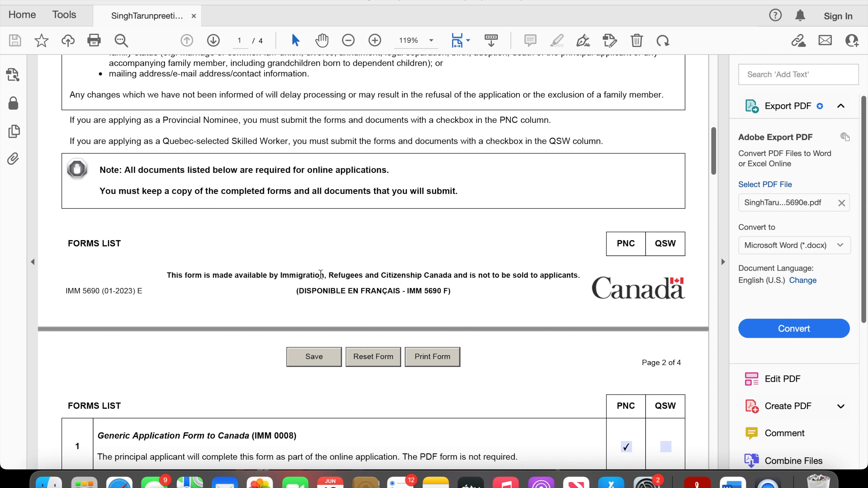
scroll(320, 274, down, 11)
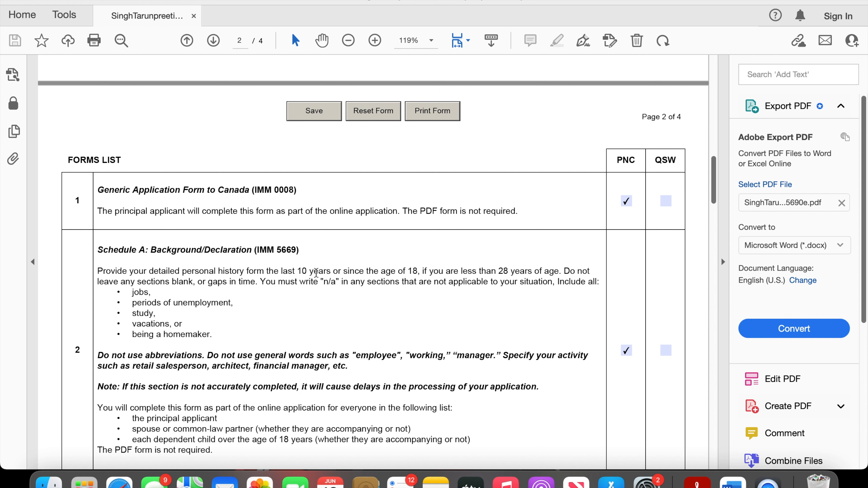
- Go over checklist item 1, Generic Application Form to Canada (IMM 0008), and its PNC checkbox
drag(103, 190, 294, 190)
click(561, 210)
click(625, 200)
click(625, 200)
drag(255, 190, 337, 182)
click(355, 178)
- Go over checklist items 2 to 4: Schedule A (IMM 5669), Additional Dependants (IMM 0008DEP) and Your Travels (IMM 5562)
scroll(378, 322, down, 4)
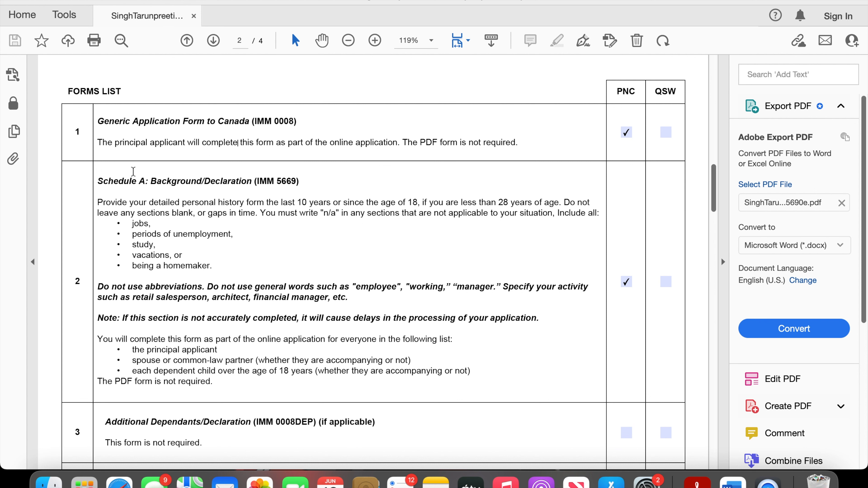
drag(277, 181, 294, 183)
click(159, 231)
scroll(450, 334, down, 4)
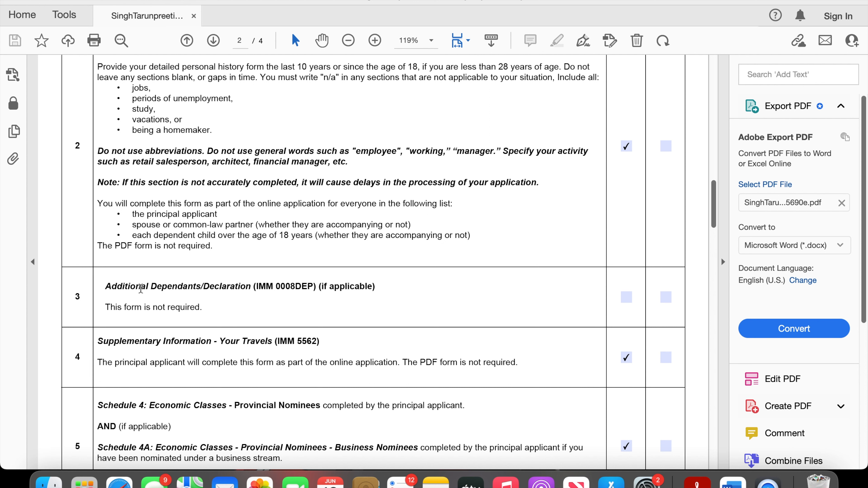
drag(106, 288, 235, 289)
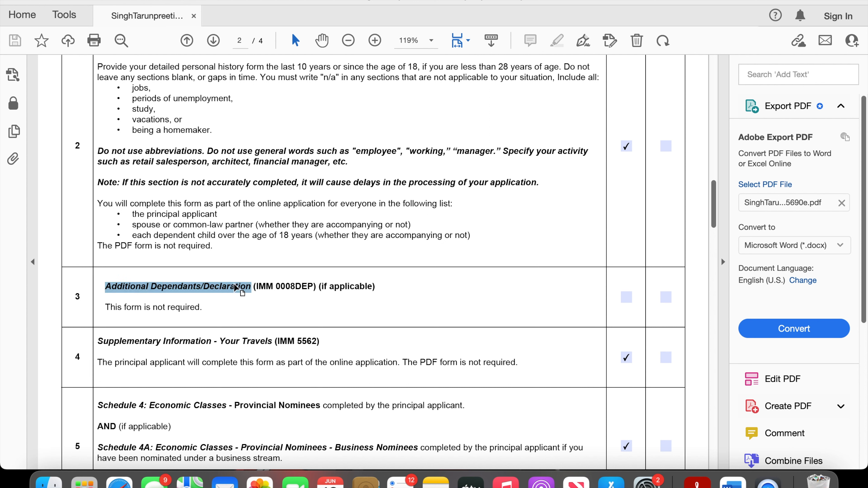
click(278, 304)
scroll(238, 267, down, 5)
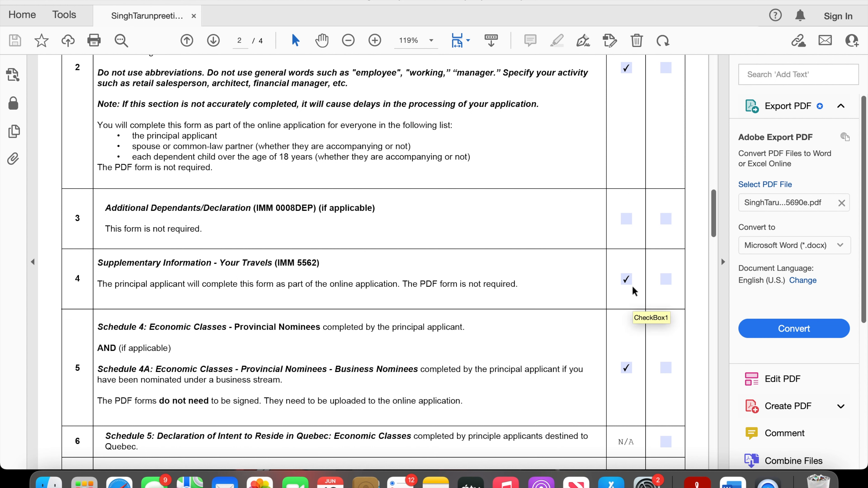
- Compare checklist item 5, Schedule 4: Economic Classes - Provincial Nominees, with the required PDF forms in the Safari portal, and return to the checklist
scroll(229, 414, down, 3)
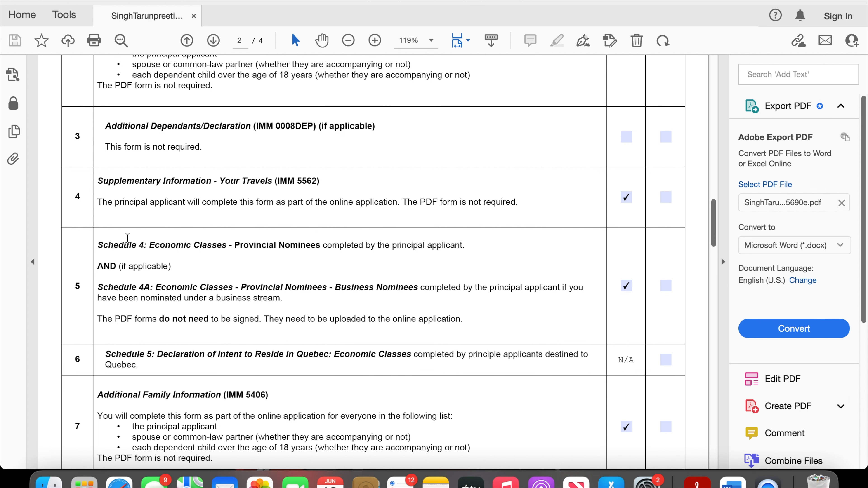
drag(126, 239, 161, 239)
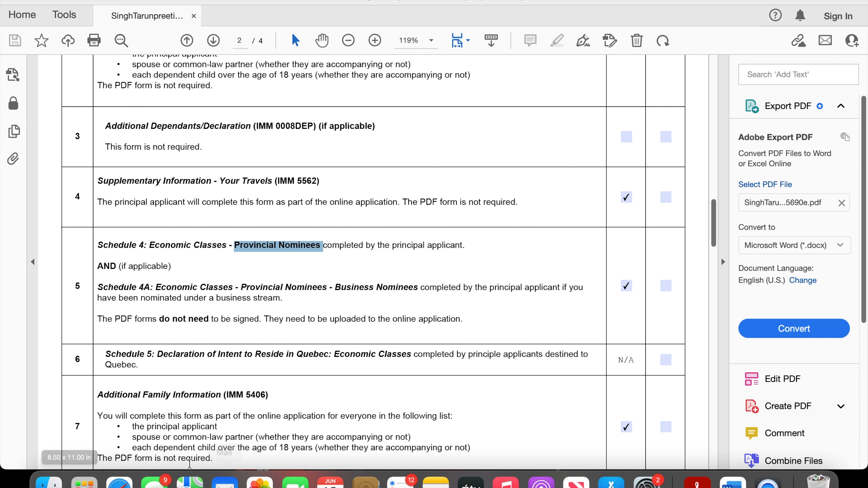
click(118, 481)
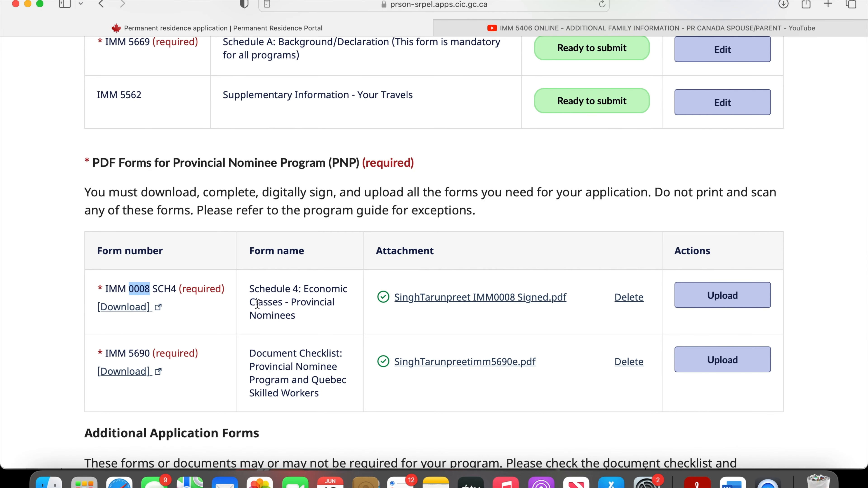
click(698, 482)
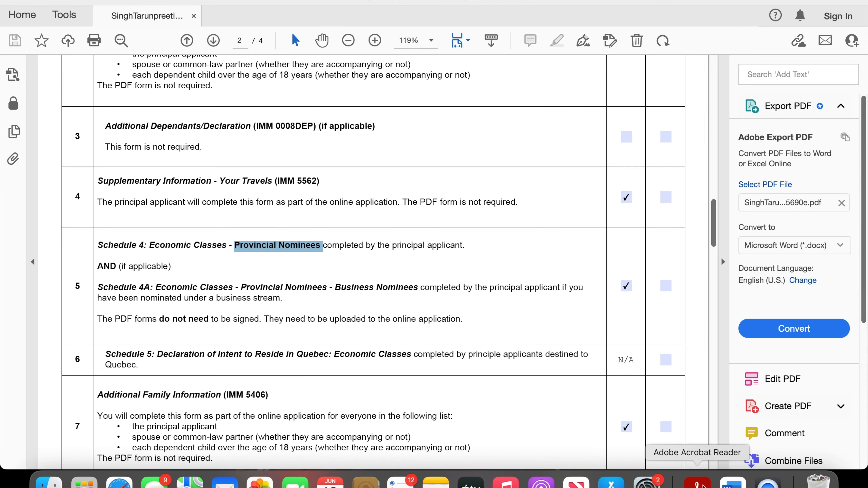
click(348, 323)
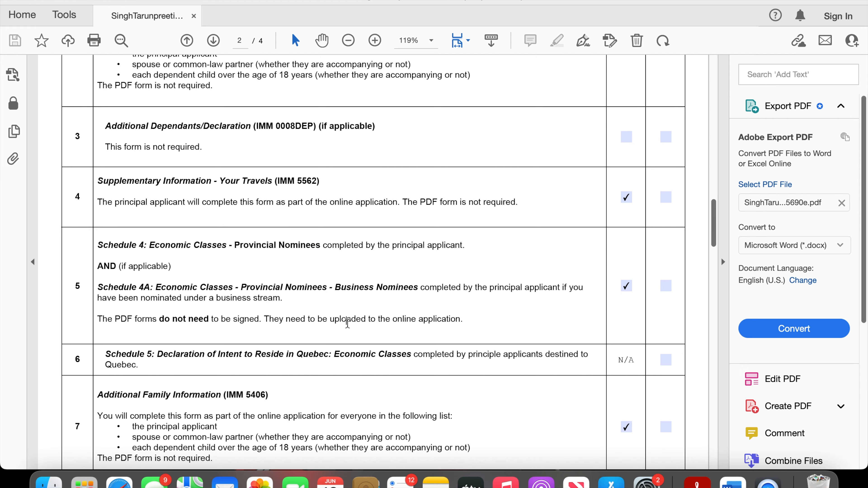
- Review checklist items 6 to 8 and check the portal's digital forms list in Safari before returning to the checklist in Acrobat Reader
scroll(348, 325, down, 2)
scroll(348, 330, down, 1)
scroll(414, 287, down, 2)
scroll(415, 288, down, 2)
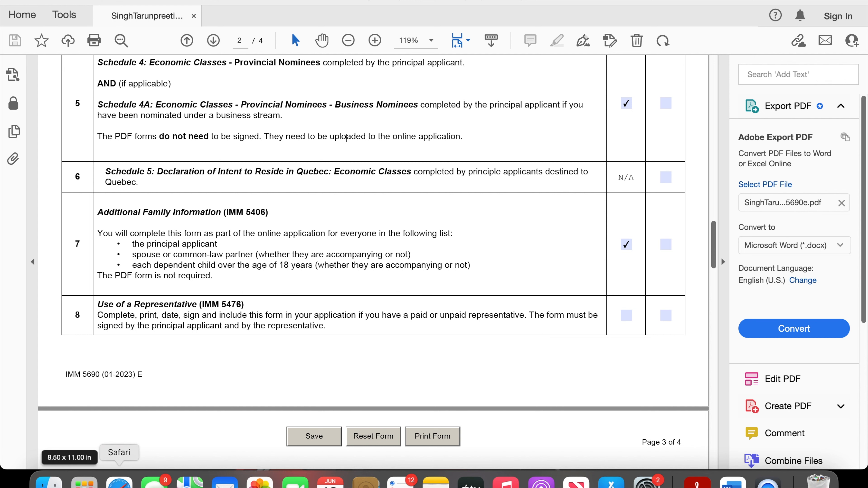
click(119, 482)
scroll(233, 325, up, 3)
scroll(233, 322, up, 6)
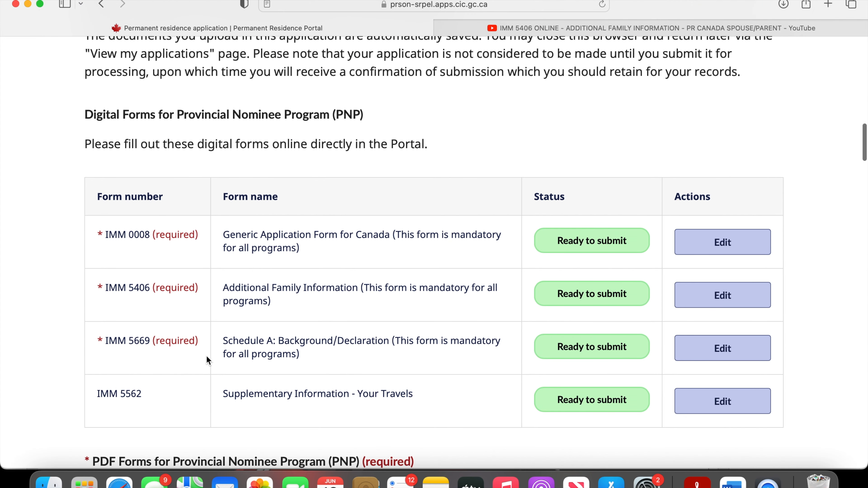
click(697, 482)
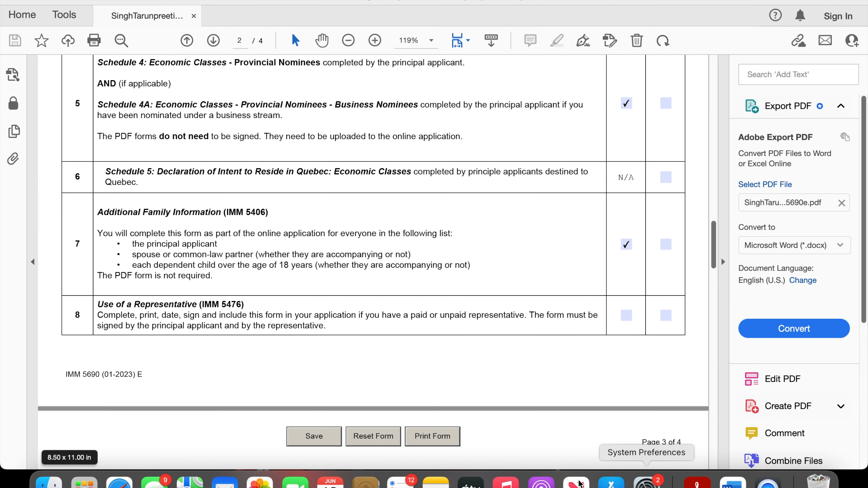
- Recheck which forms on page 2 of the checklist are ticked in the PNC column
scroll(412, 331, down, 3)
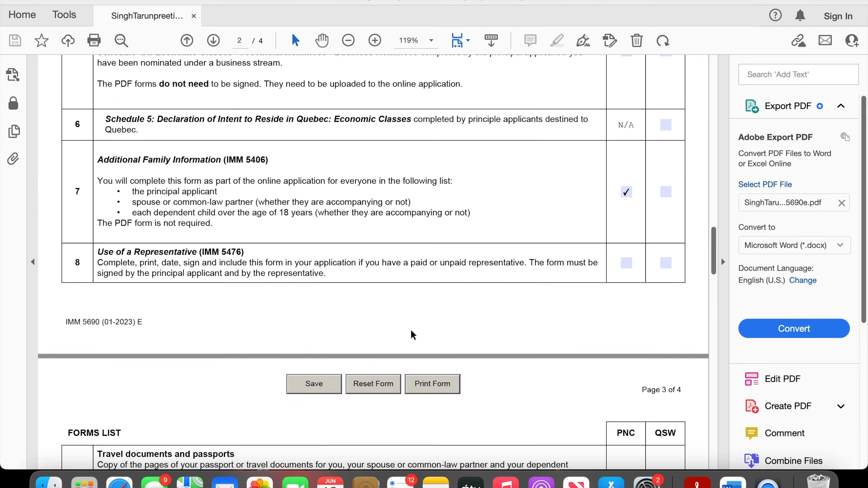
scroll(411, 334, up, 5)
scroll(411, 330, up, 3)
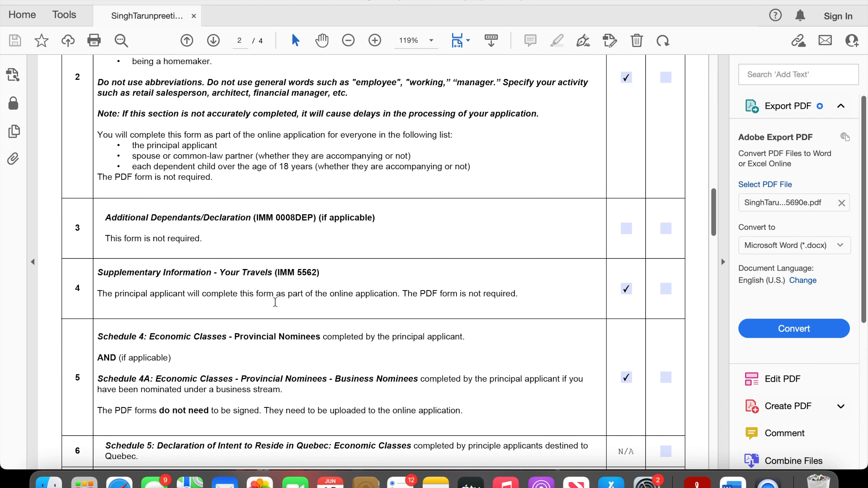
scroll(275, 303, up, 4)
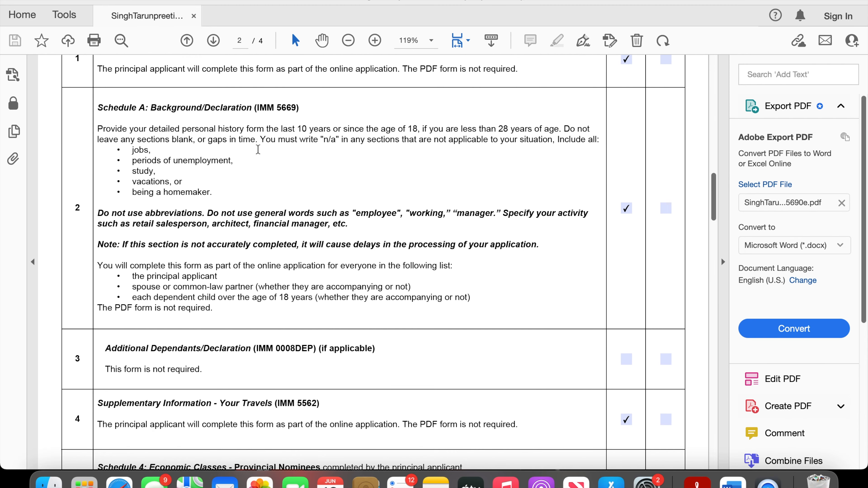
scroll(282, 251, down, 6)
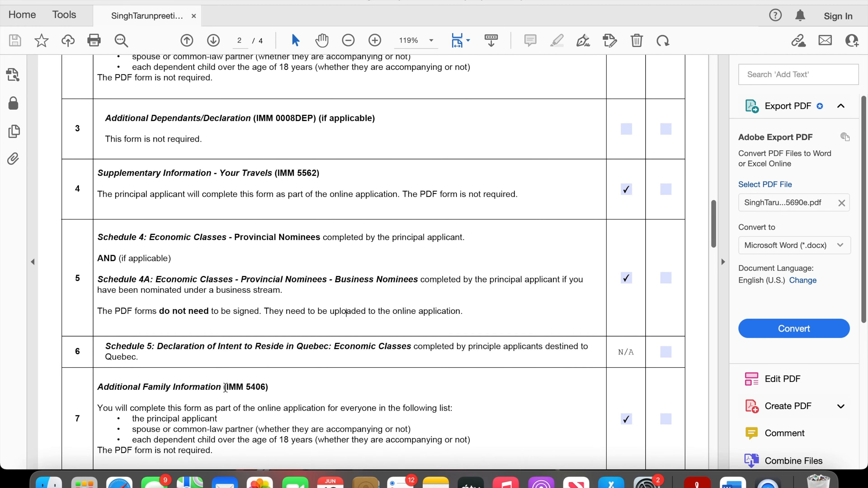
scroll(344, 330, up, 4)
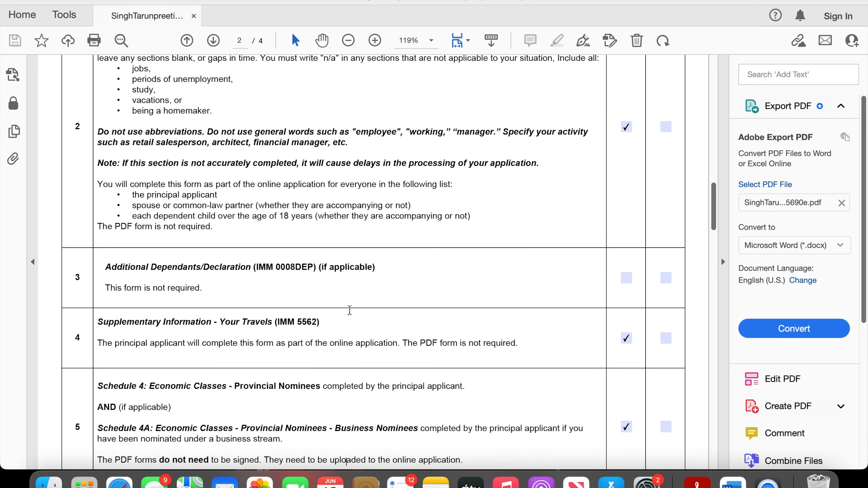
scroll(349, 310, up, 5)
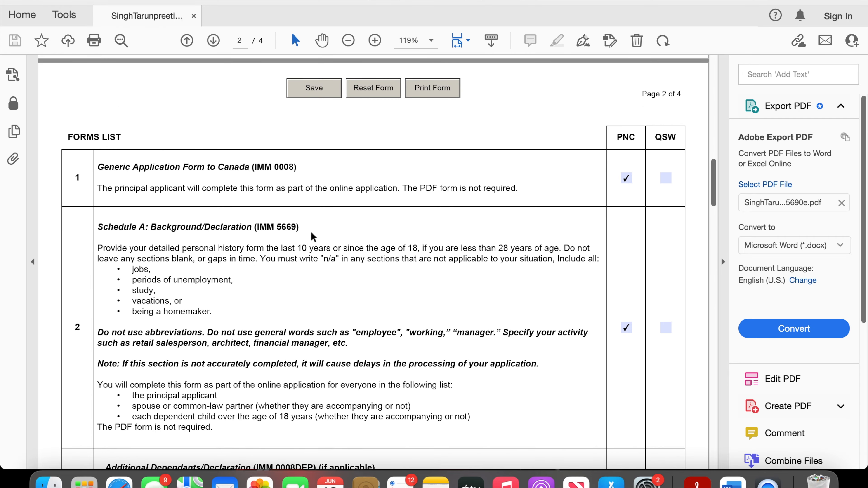
scroll(312, 233, down, 7)
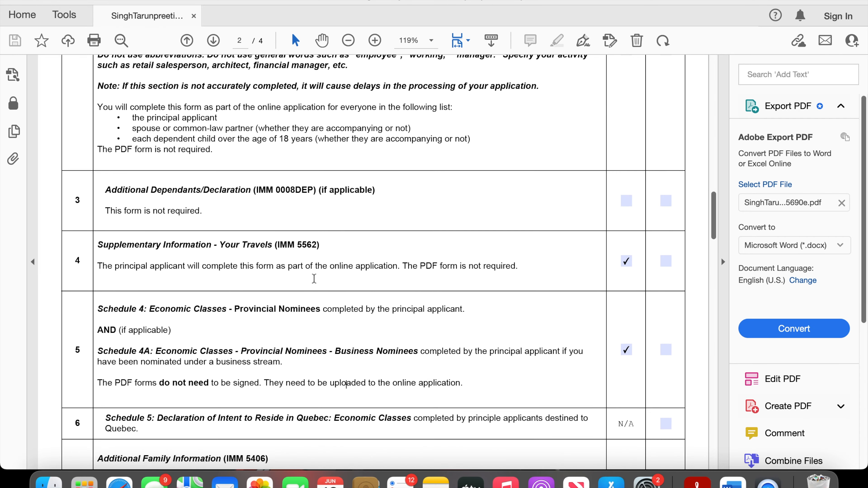
- Compare checklist items 5 to 7 with the portal's digital and PDF forms lists in Safari, and return to the checklist in Acrobat Reader
scroll(296, 374, down, 1)
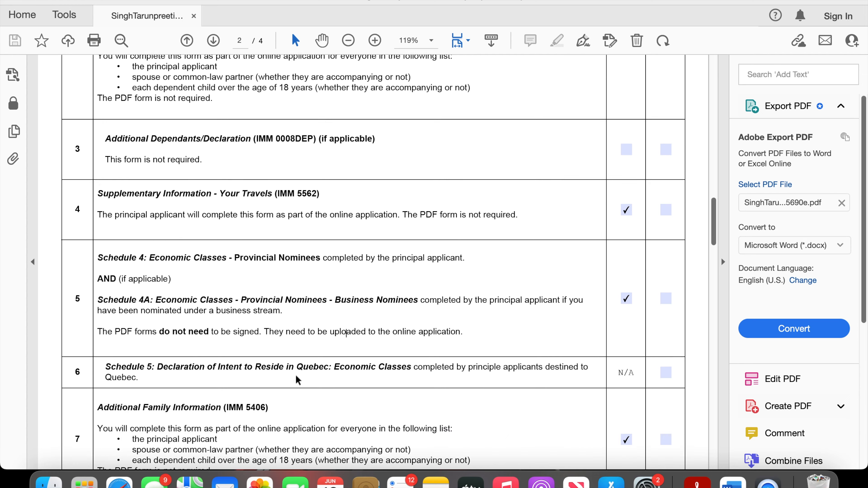
scroll(296, 376, down, 1)
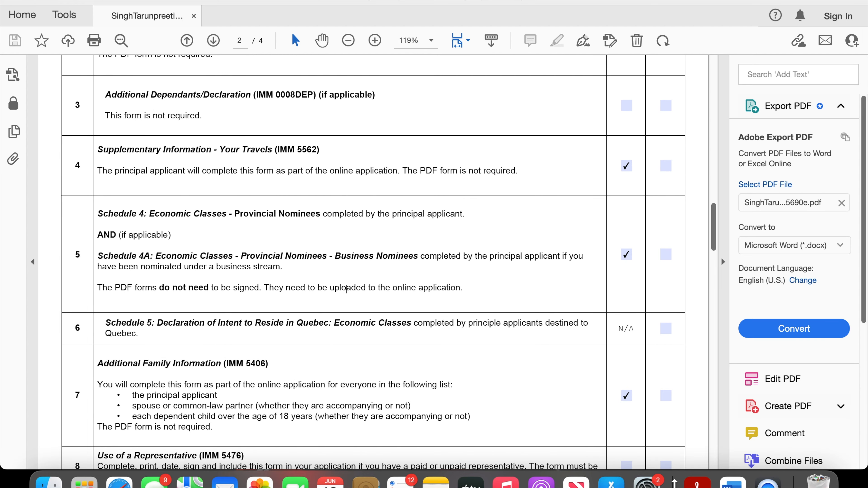
click(59, 479)
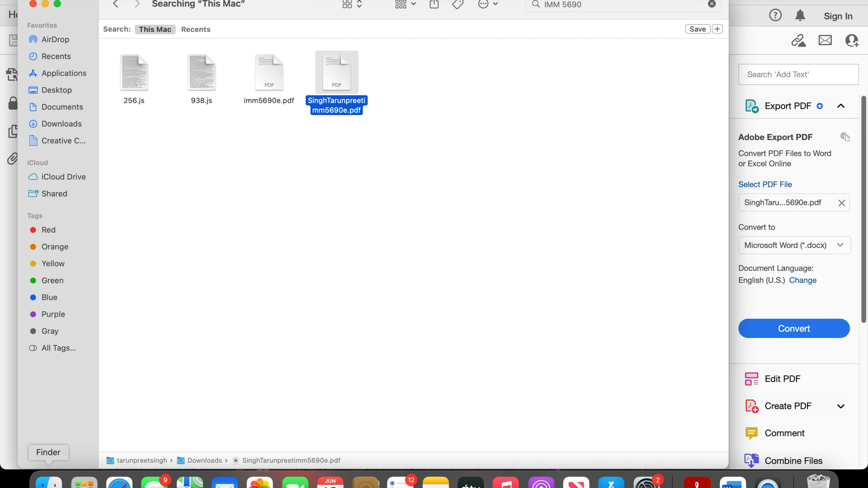
click(127, 477)
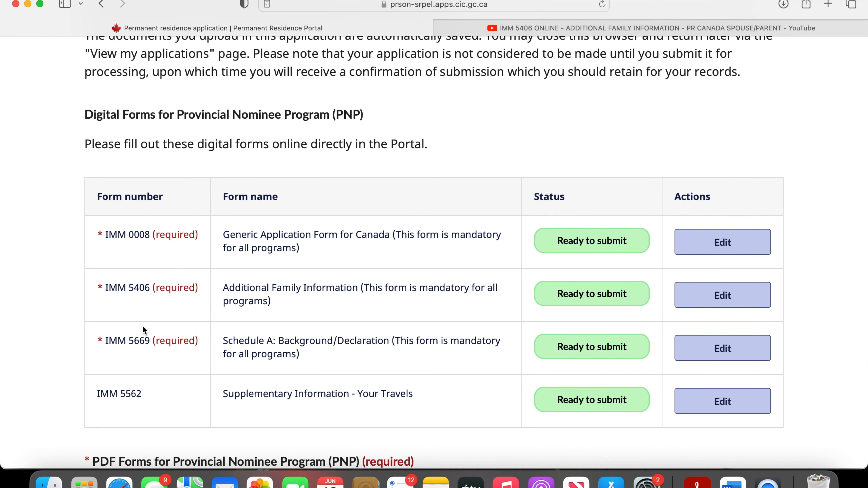
scroll(208, 423, down, 10)
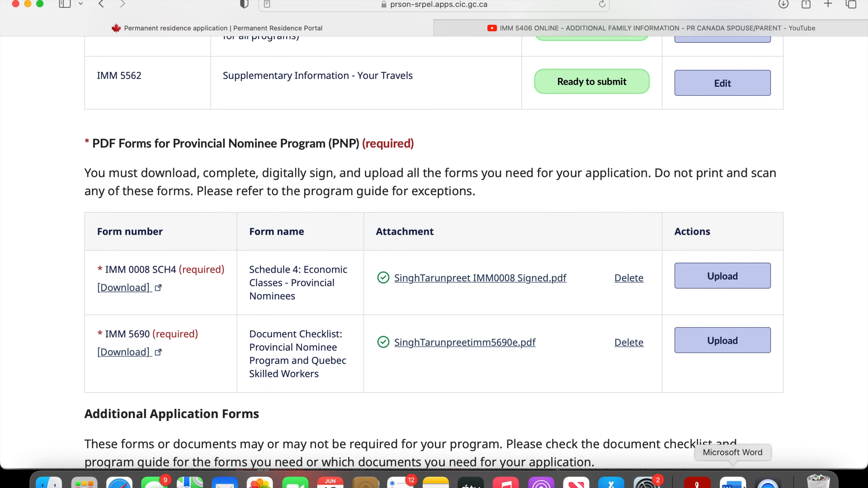
click(697, 482)
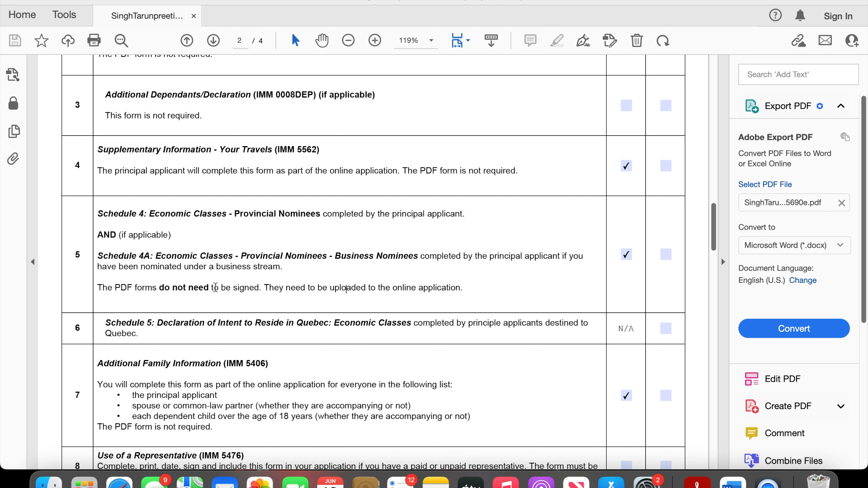
- Review checklist items 9 to 12 on page 3, from travel documents and passports to proof of language proficiency
scroll(253, 274, down, 5)
scroll(253, 274, down, 10)
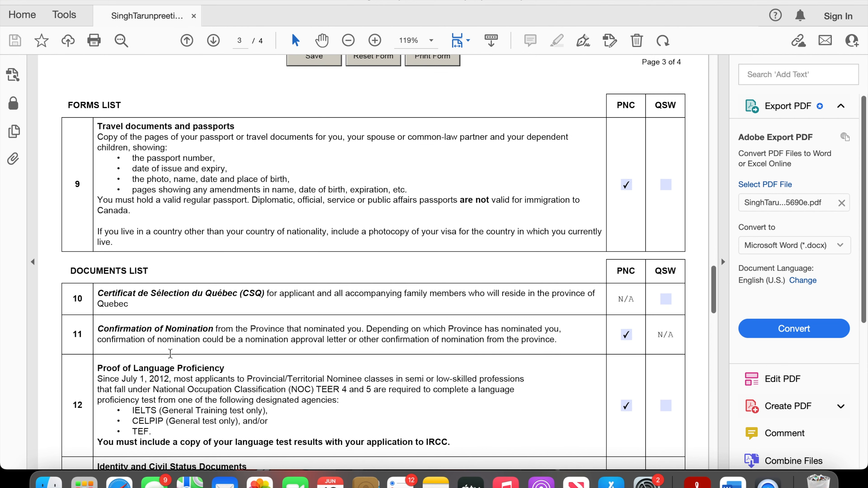
scroll(233, 197, up, 6)
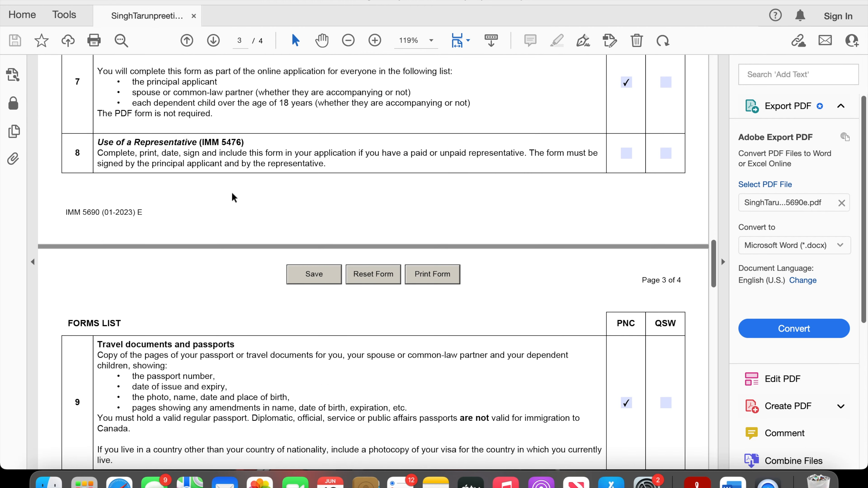
scroll(254, 297, down, 3)
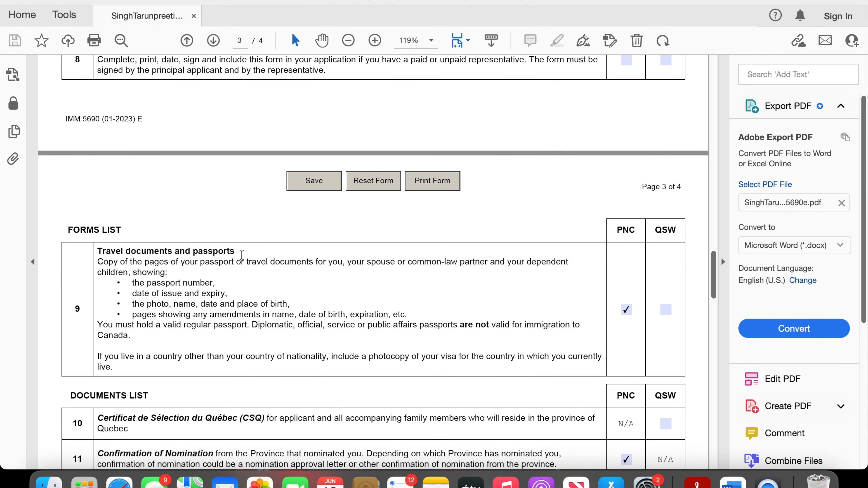
scroll(271, 337, down, 5)
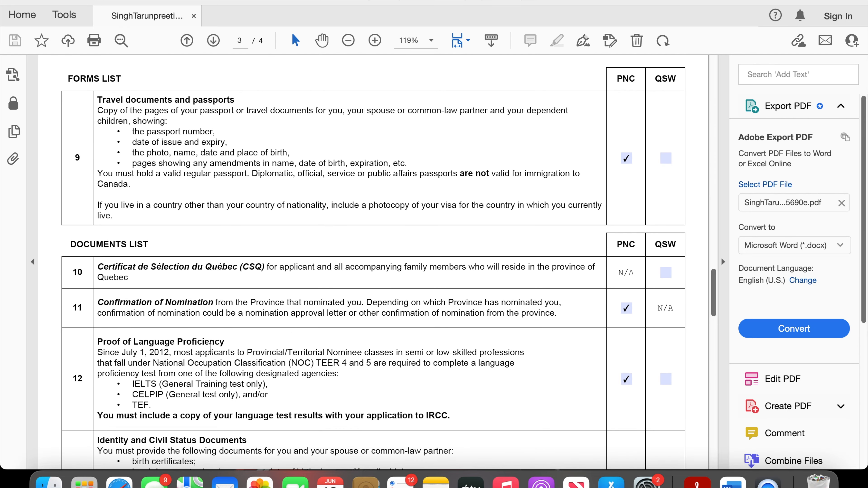
scroll(208, 352, down, 3)
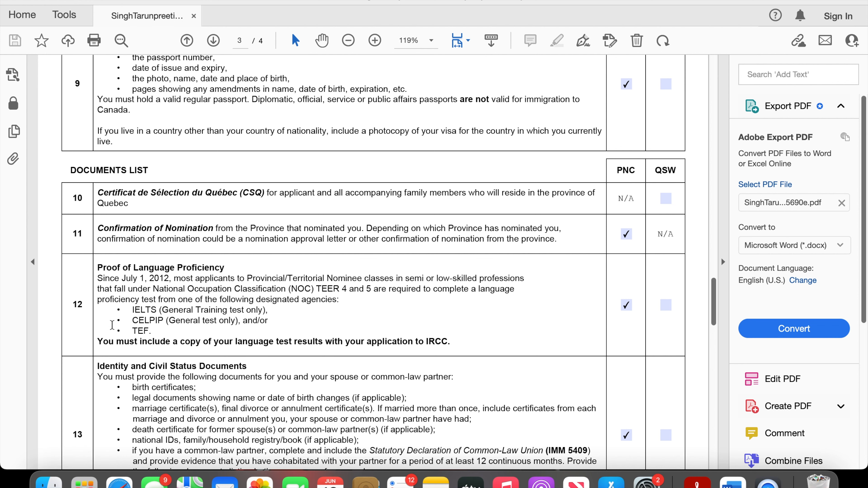
scroll(199, 324, down, 5)
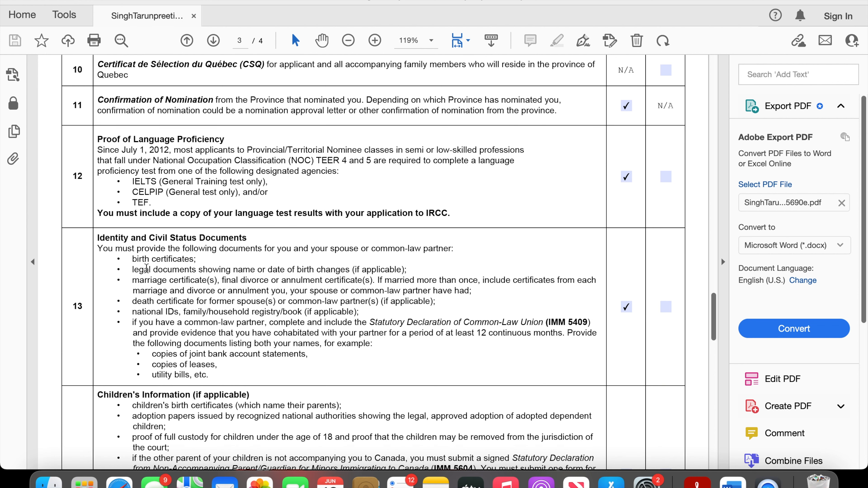
- Point out the birth certificates entry in item 13 and look over the Children's Information requirements in item 14
drag(127, 260, 165, 257)
click(164, 264)
scroll(181, 398, down, 5)
scroll(182, 399, down, 10)
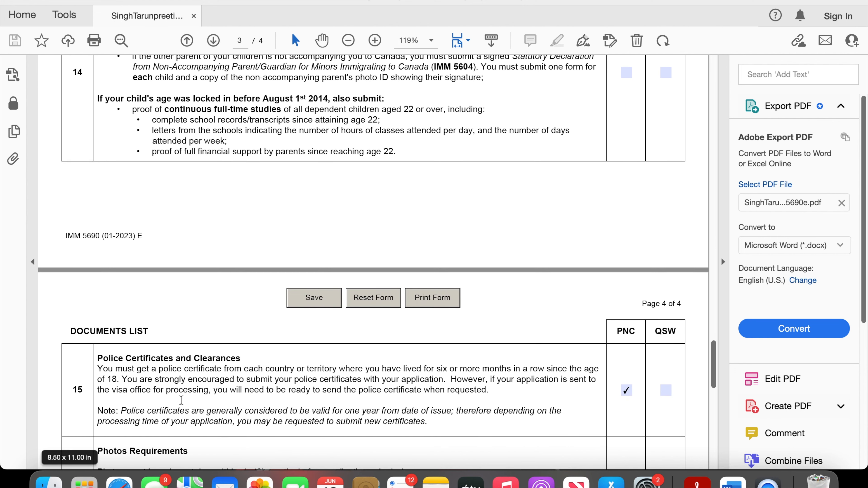
scroll(181, 400, up, 10)
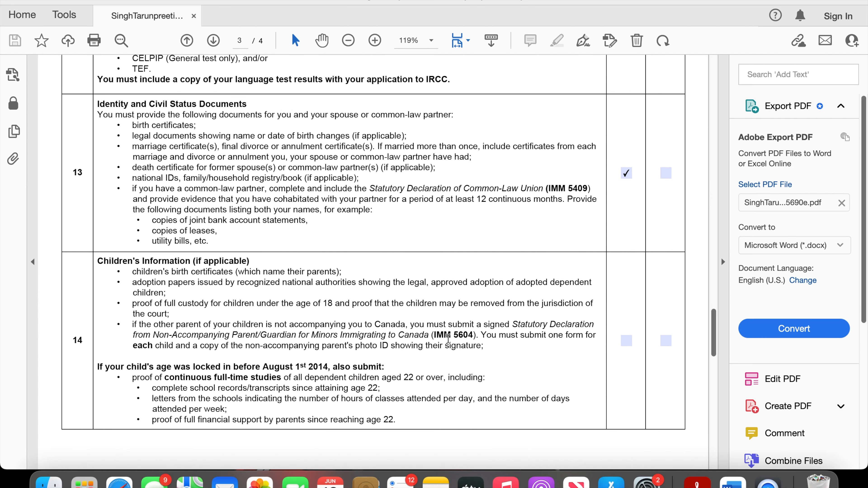
- Go back to the forms list on page 2 and recheck items 1 to 8
scroll(467, 346, up, 18)
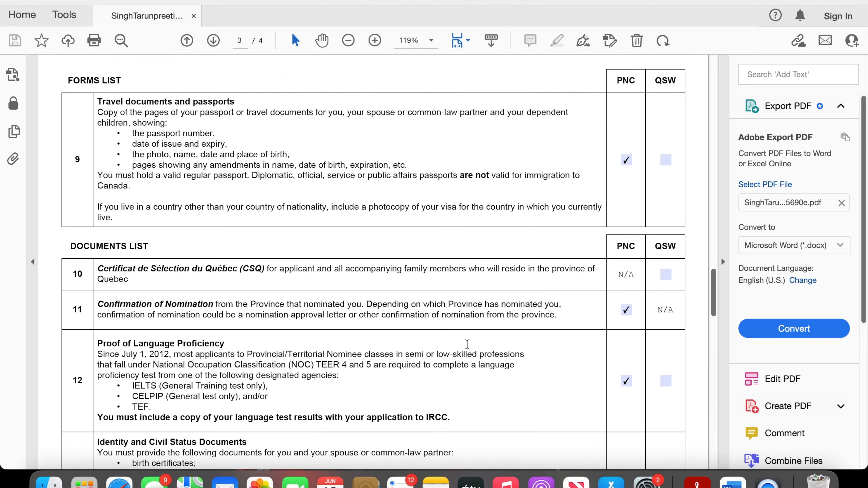
scroll(468, 346, up, 15)
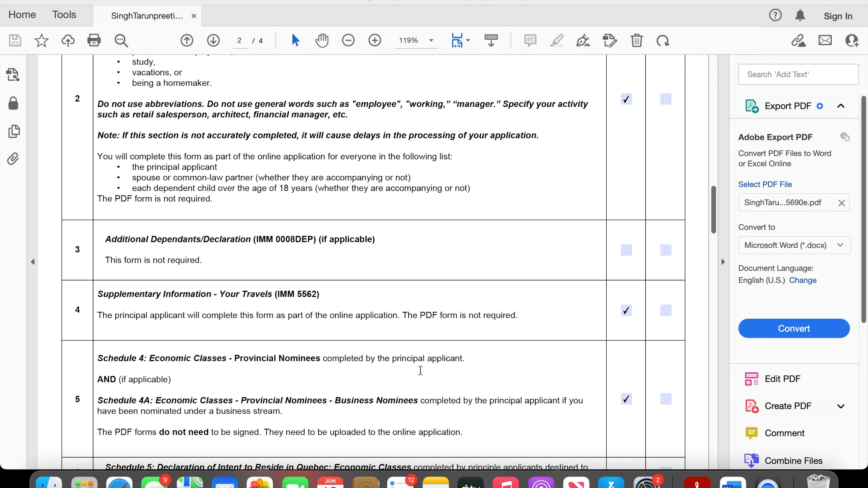
scroll(423, 373, up, 5)
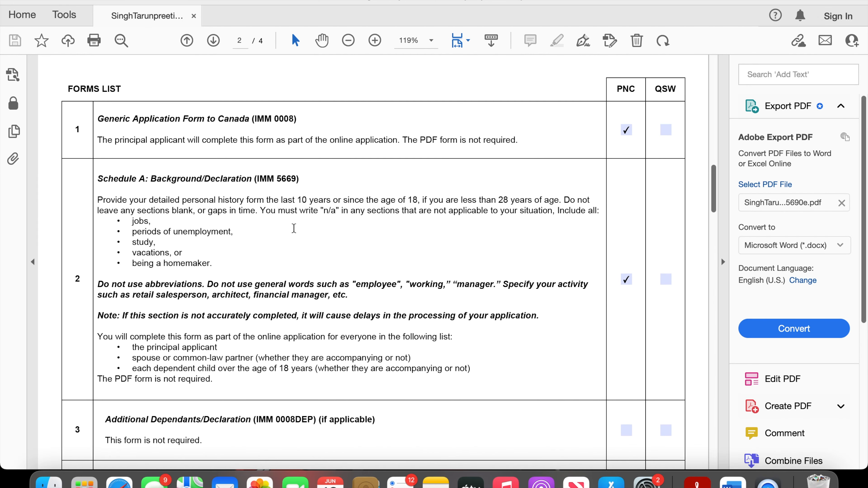
scroll(277, 253, down, 10)
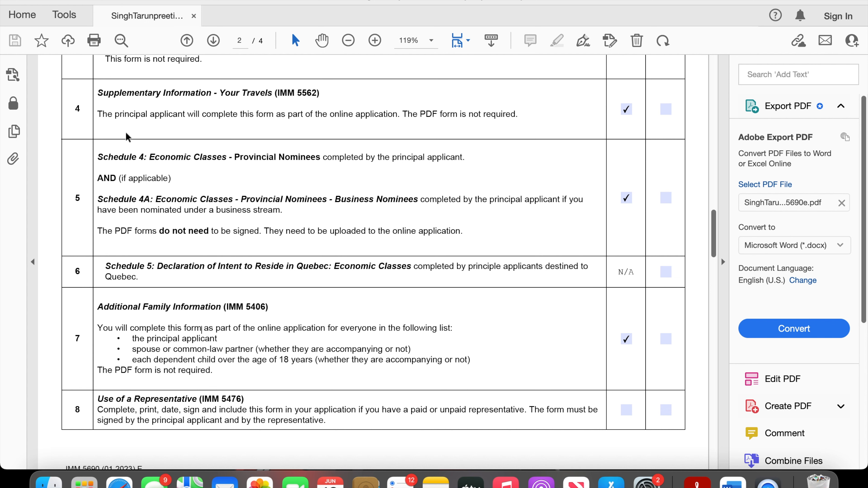
- Go over page 3 of the checklist again, from travel documents in item 9 through Children's Information in item 14
scroll(138, 318, down, 10)
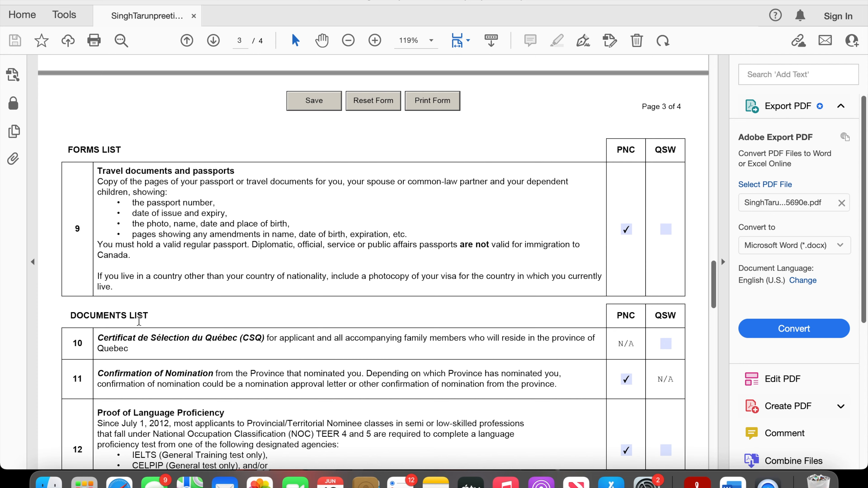
scroll(139, 320, up, 2)
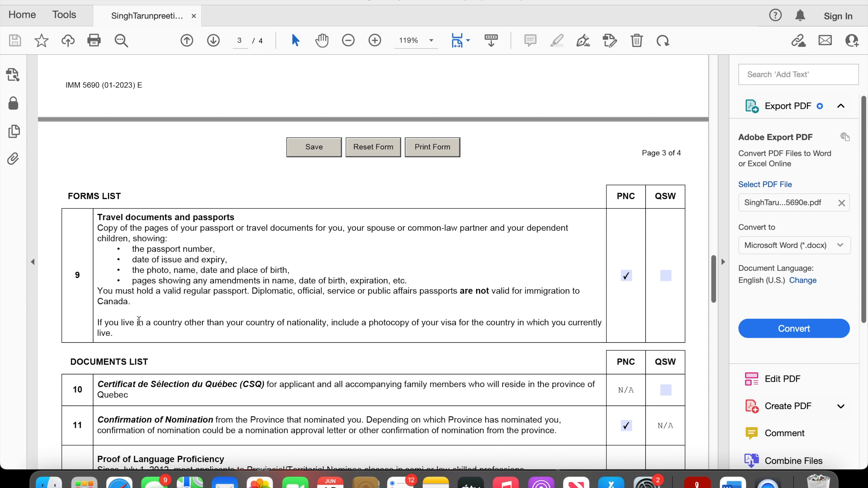
scroll(139, 320, down, 6)
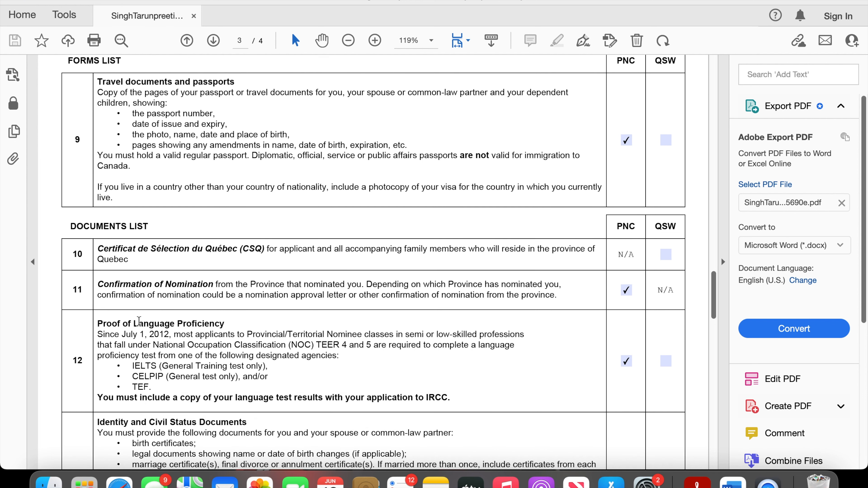
scroll(139, 321, down, 4)
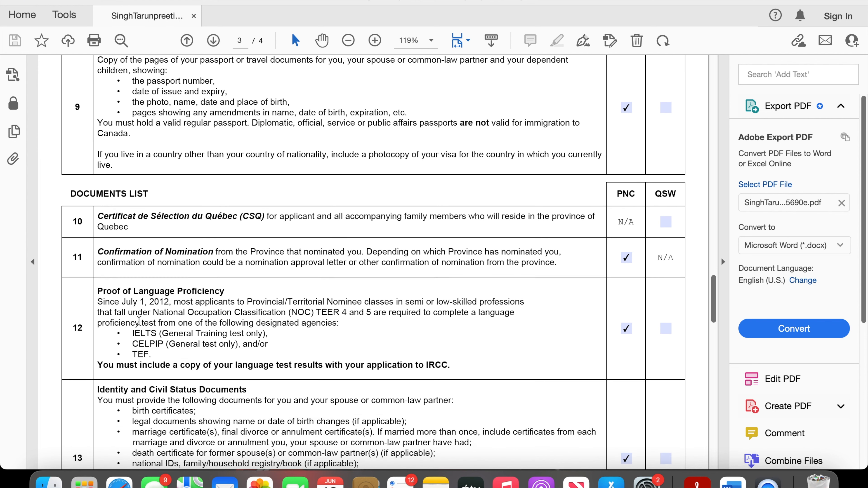
scroll(138, 321, down, 2)
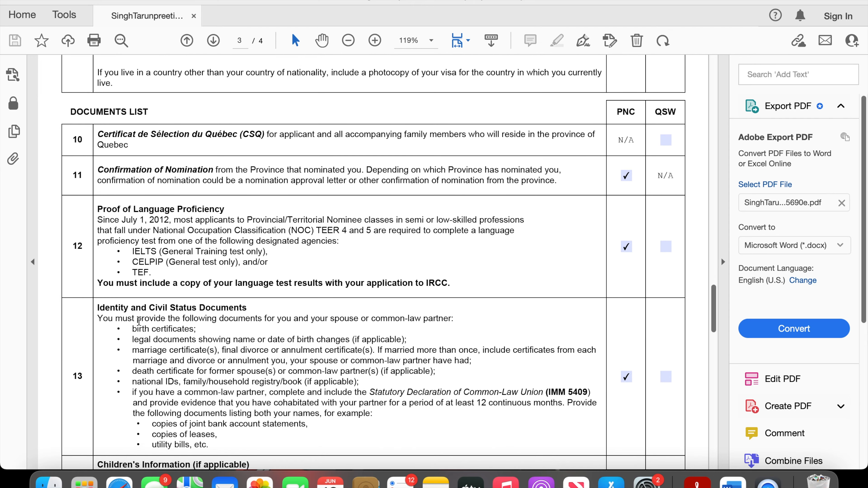
scroll(173, 312, down, 2)
scroll(173, 348, down, 10)
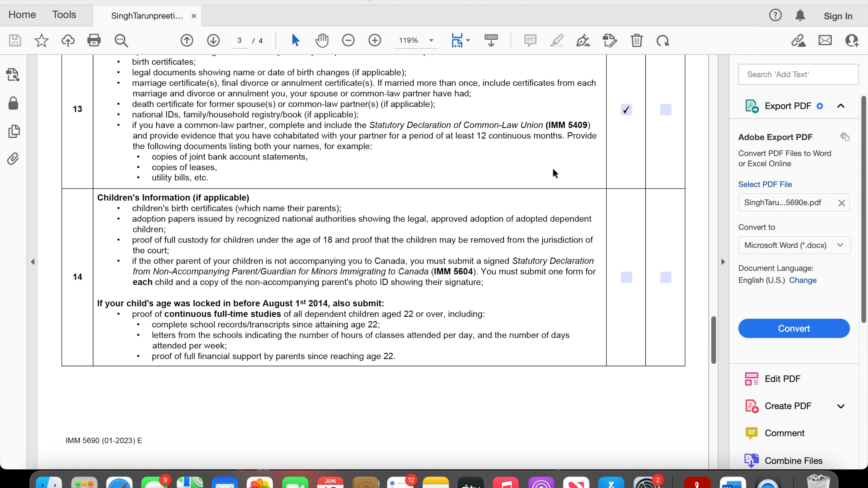
- Review page 4 items 15 to 17: police certificates and clearances, photo requirements and fee payment
scroll(623, 338, down, 7)
scroll(623, 338, down, 5)
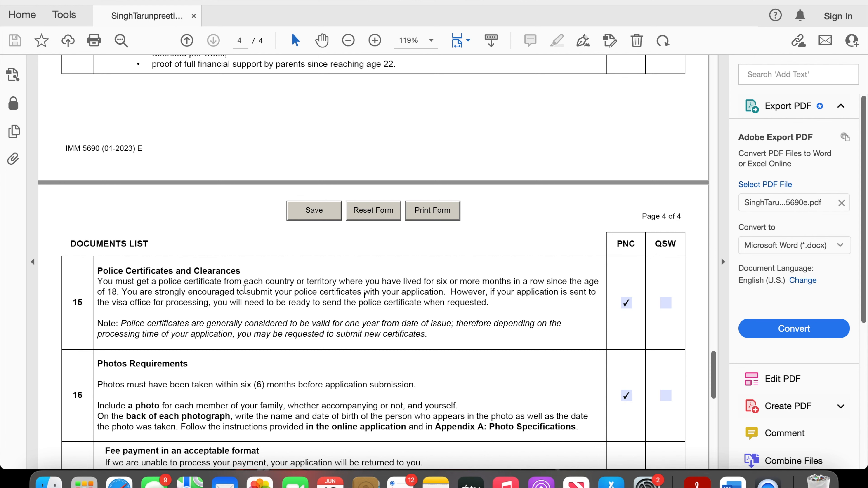
scroll(251, 370, down, 5)
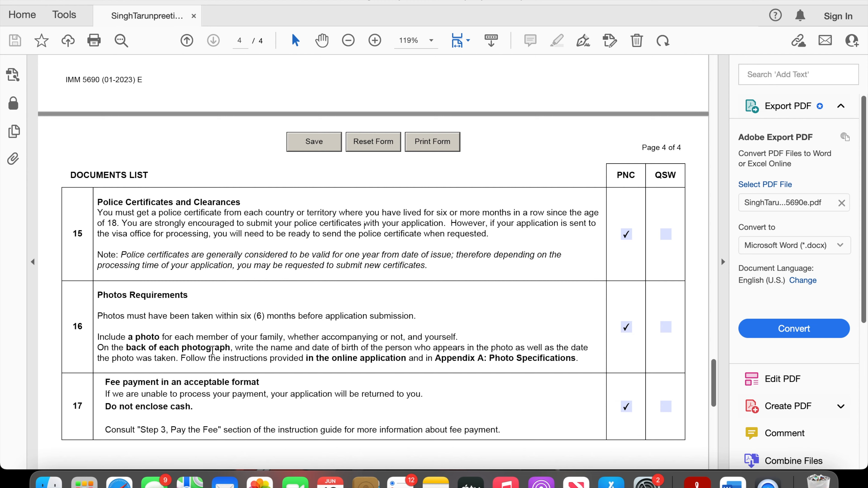
scroll(213, 349, down, 4)
scroll(212, 350, down, 3)
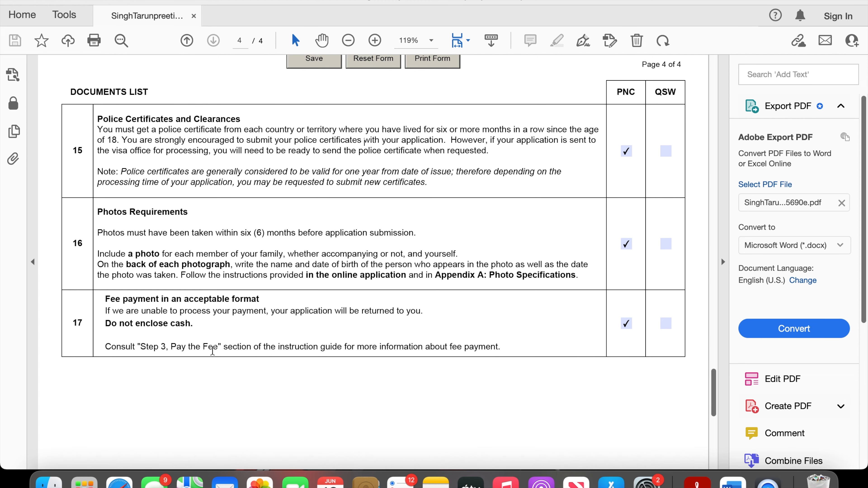
scroll(212, 350, down, 2)
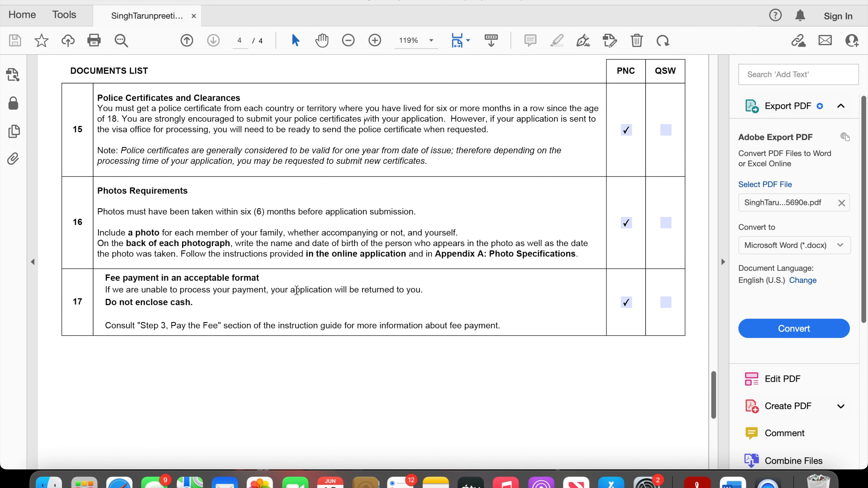
scroll(287, 392, down, 3)
scroll(286, 391, up, 15)
- Leave the checklist for the portal in Safari and review the additional application forms and required supporting documents sections
click(12, 0)
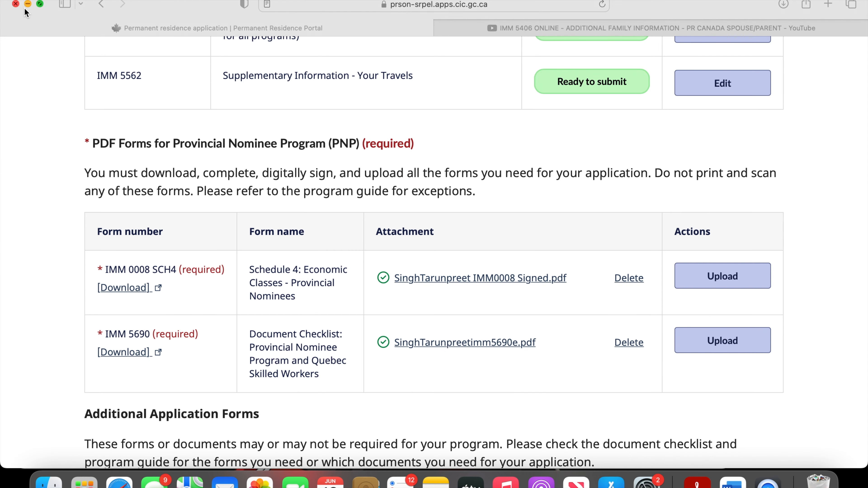
scroll(1, 270, down, 9)
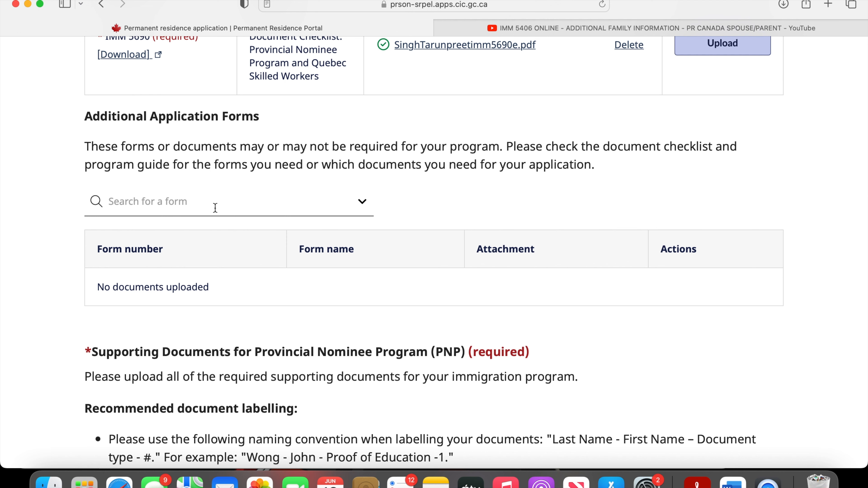
scroll(65, 310, down, 6)
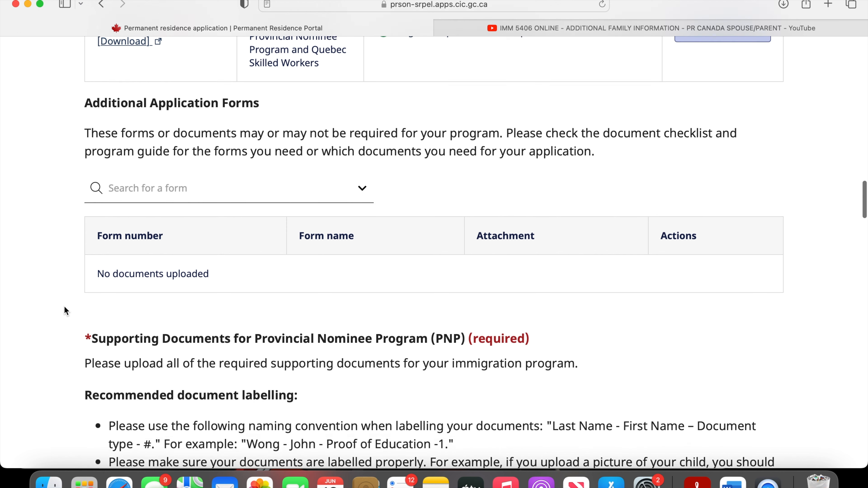
scroll(64, 306, down, 12)
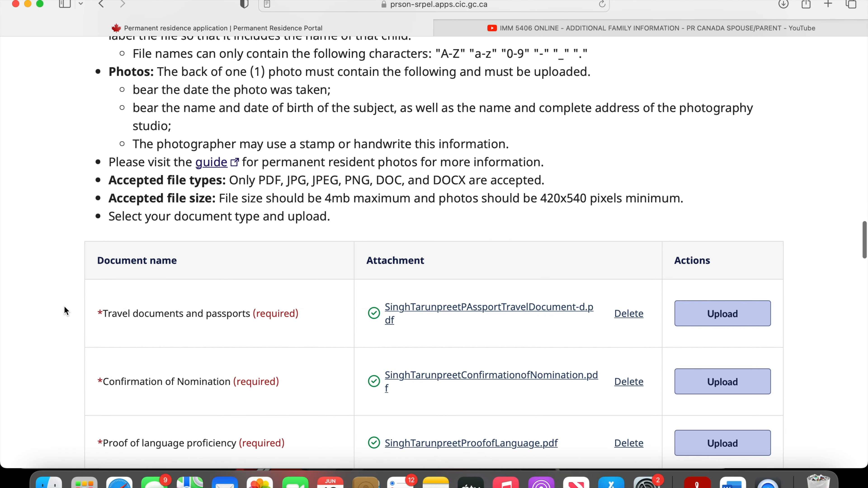
scroll(65, 311, down, 3)
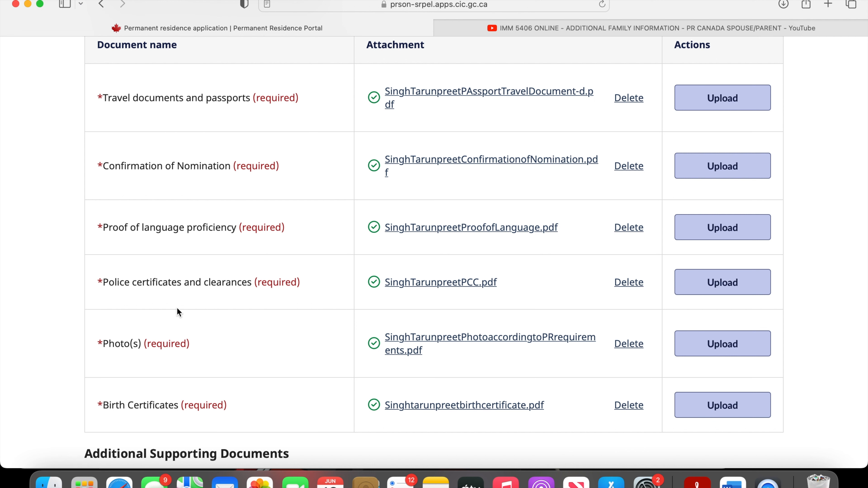
- Return to the document labelling instructions and open the linked guide for permanent resident photos
scroll(220, 336, up, 2)
scroll(220, 337, up, 10)
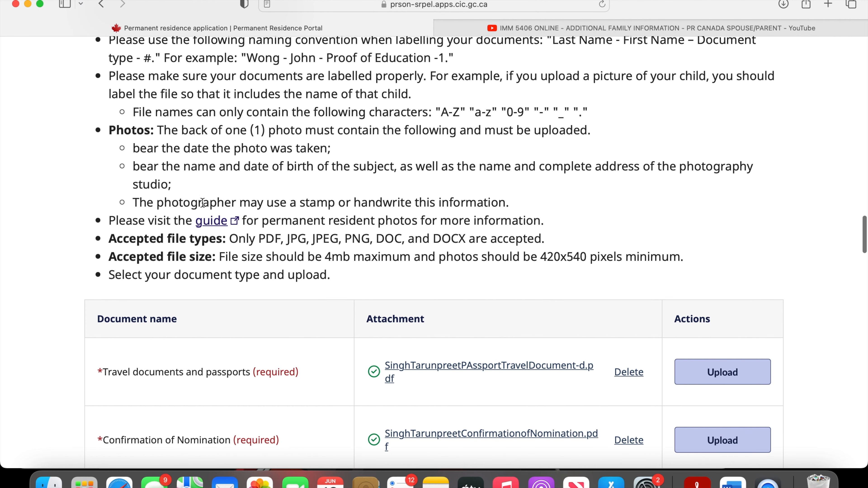
click(212, 222)
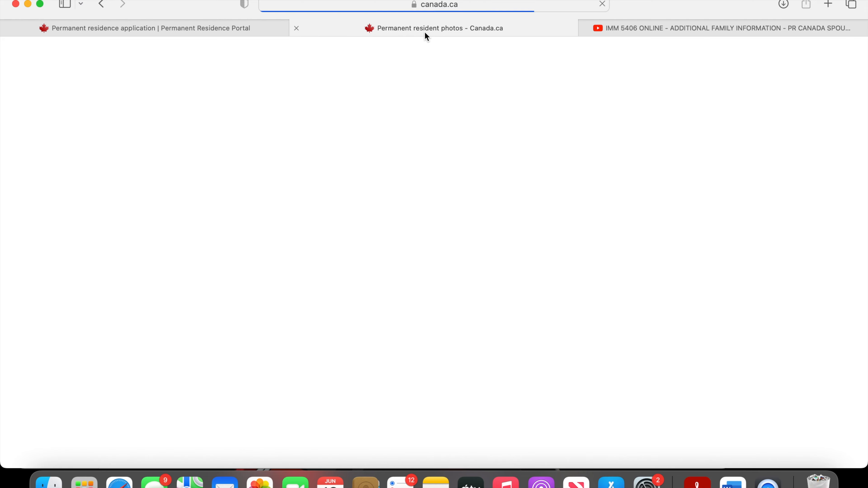
- Examine the front and back photo specifications in the permanent resident photo guide and close the guide
scroll(310, 250, down, 1)
scroll(310, 250, down, 10)
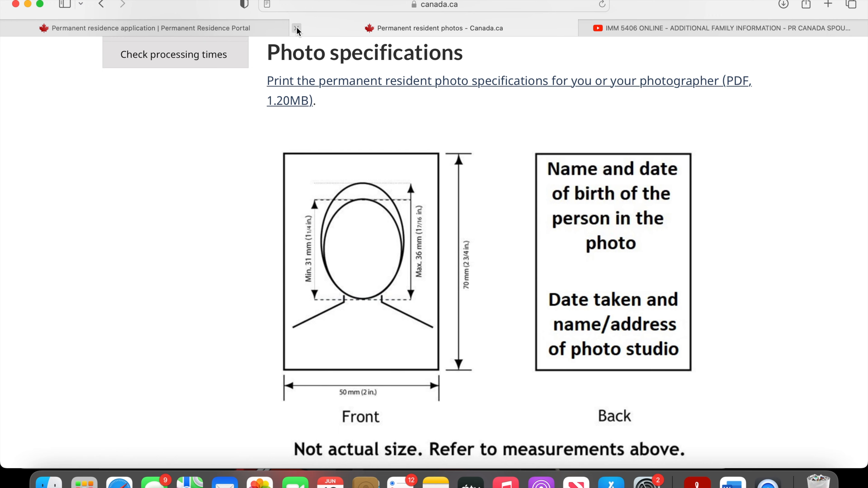
click(296, 29)
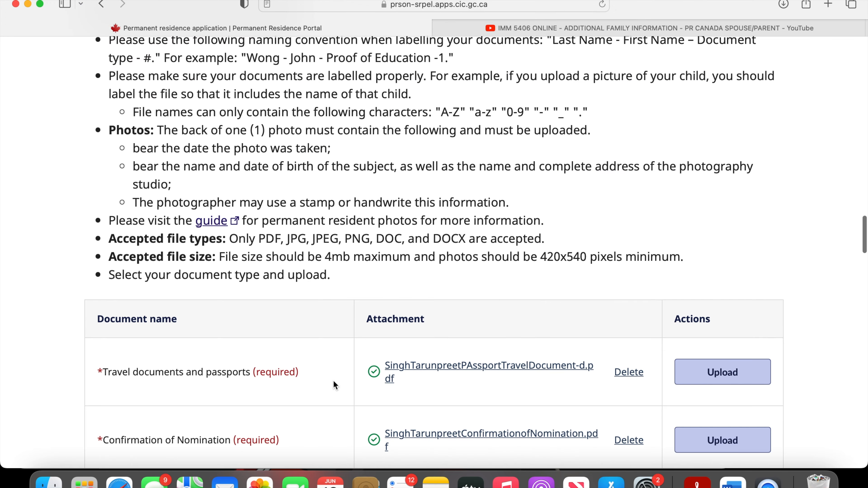
- Review the required documents table and the additional supporting documents list through Proof of Medical Exam(s)
scroll(315, 389, down, 5)
scroll(316, 390, down, 6)
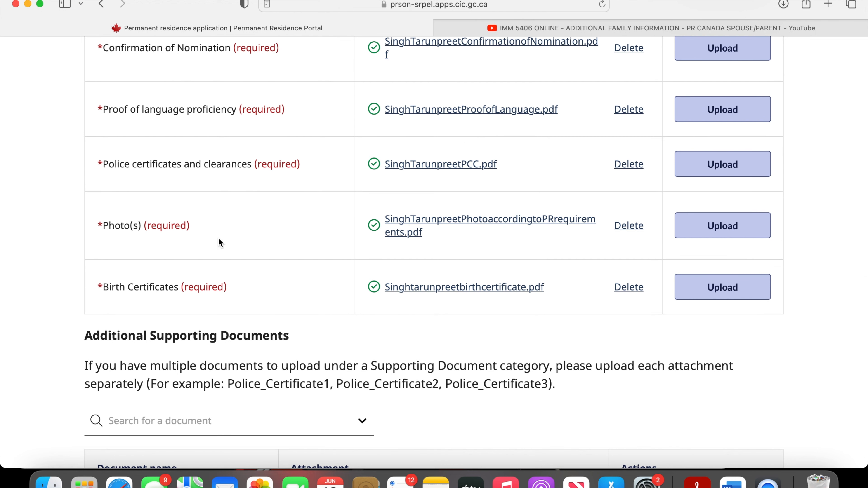
scroll(207, 373, down, 5)
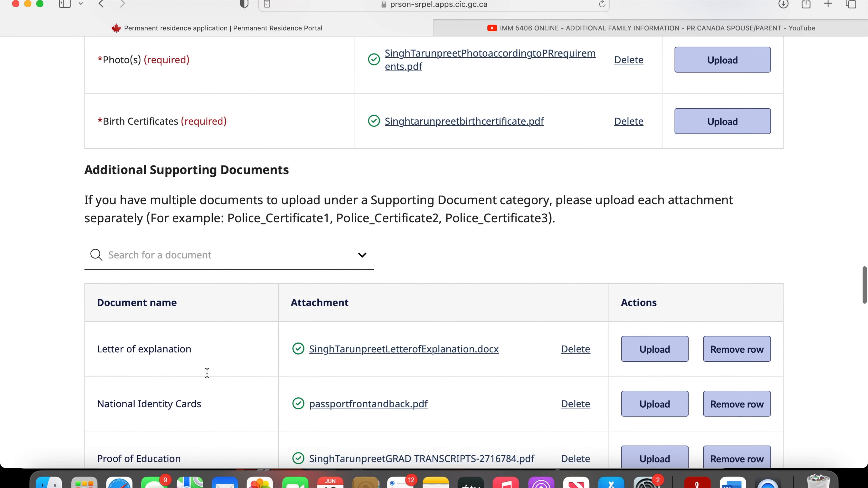
scroll(207, 373, down, 6)
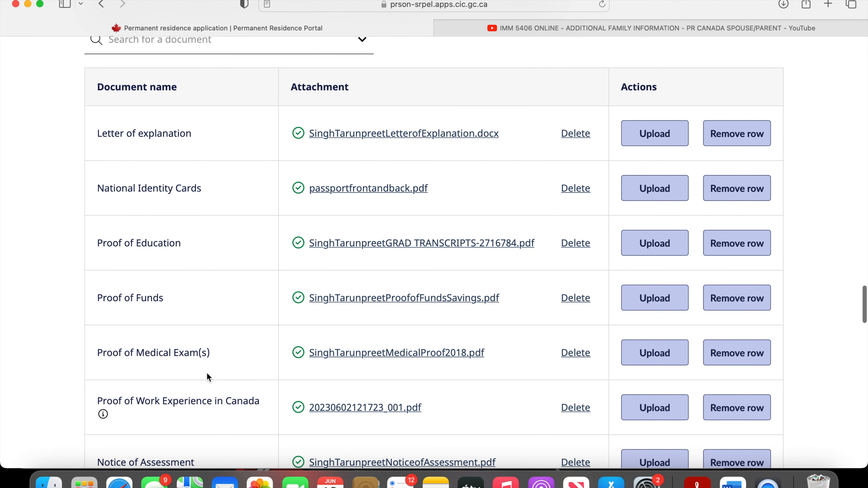
scroll(208, 375, down, 1)
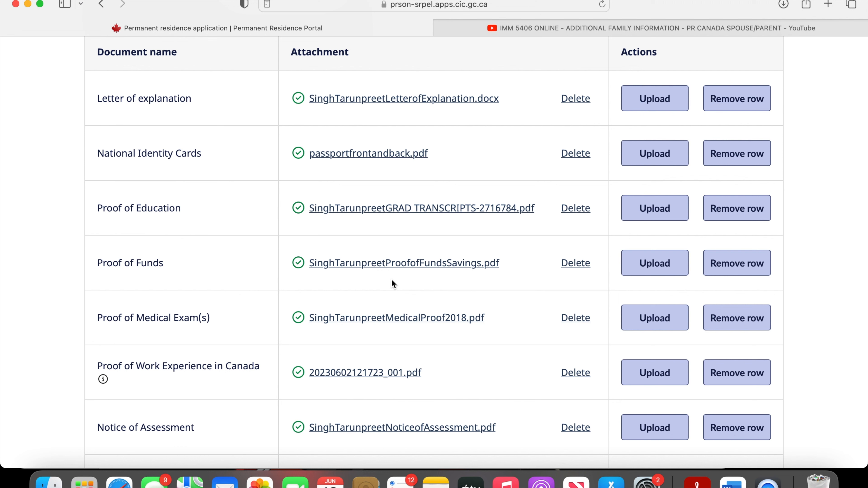
triple_click(166, 313)
click(47, 321)
- Search the web for "MEDICAL FOR PR" in a new tab and open Canada.ca's medical exam page for permanent resident applicants
click(828, 4)
text(MEDICAL)
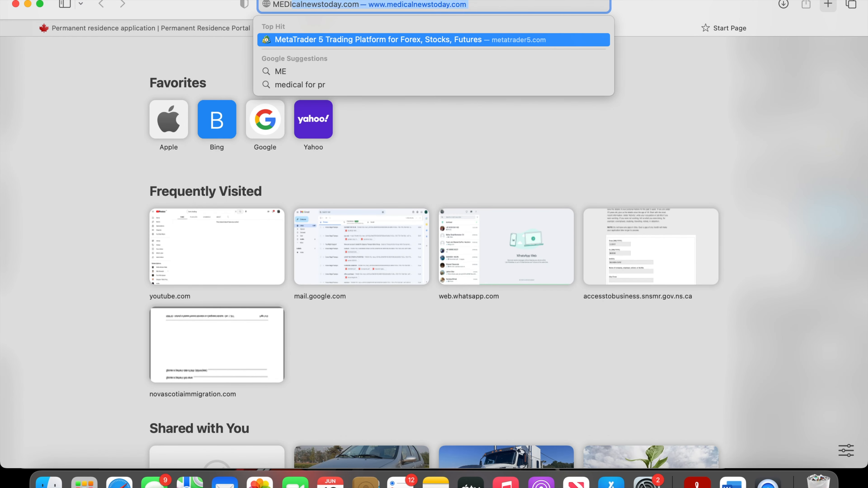
text( FOR PR)
key(Return)
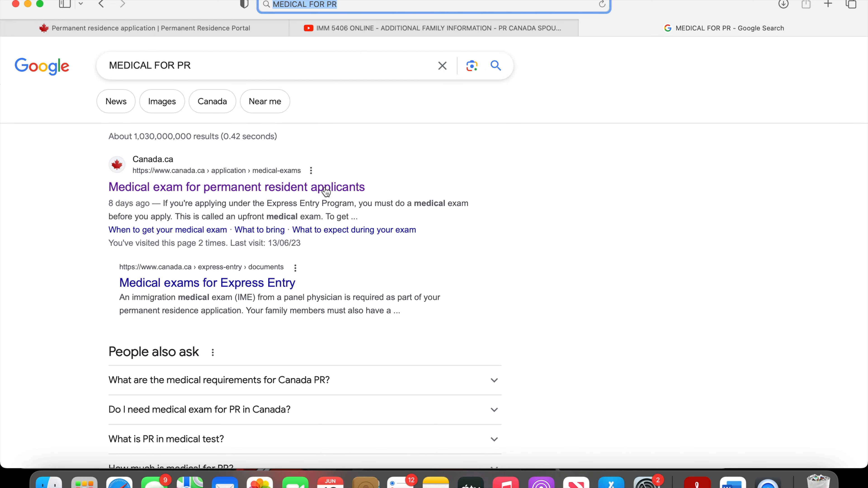
click(325, 191)
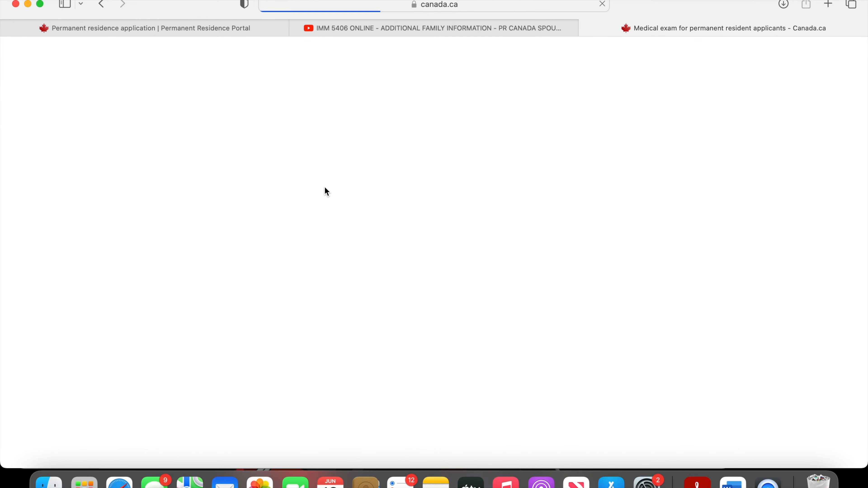
- Examine the In-Canada applicants notice, covering the conditions for exemption from another medical exam and the temporary policy's end date
scroll(350, 392, down, 8)
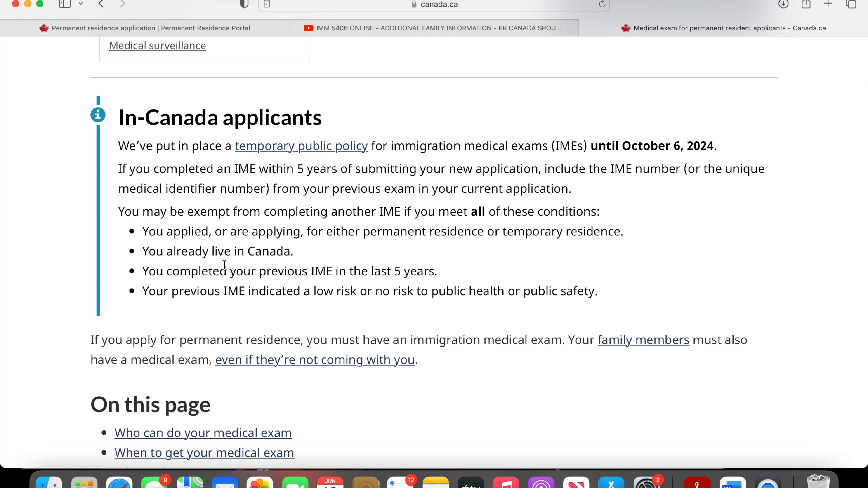
drag(125, 212, 560, 285)
click(419, 262)
drag(184, 291, 428, 308)
click(529, 283)
drag(554, 150, 587, 146)
click(397, 105)
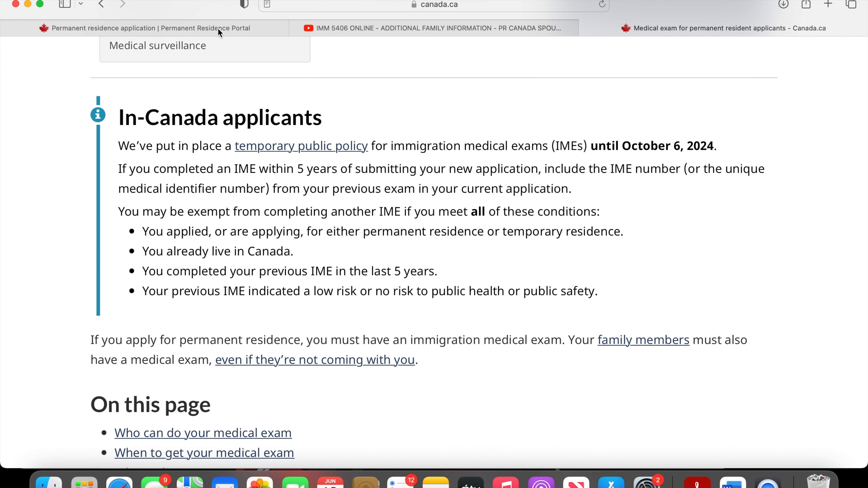
- Return to the application portal and review the remaining additional supporting documents, from Proof of Work Experience in Canada to Other
click(204, 27)
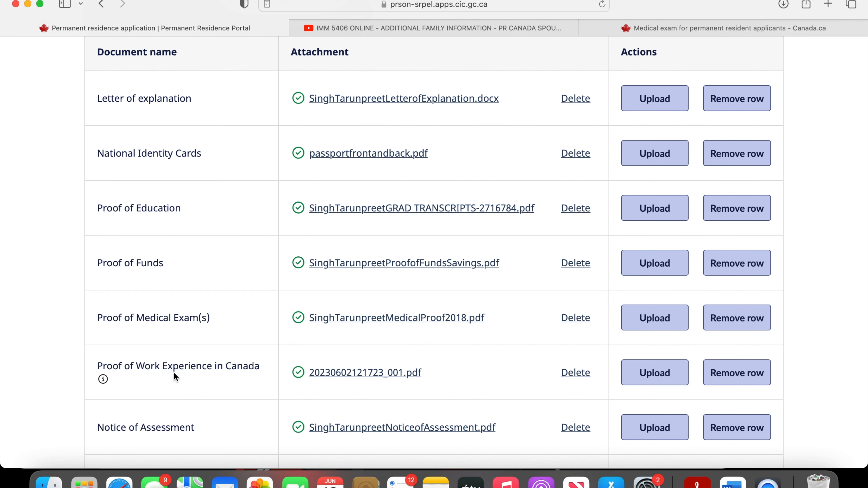
scroll(175, 376, down, 3)
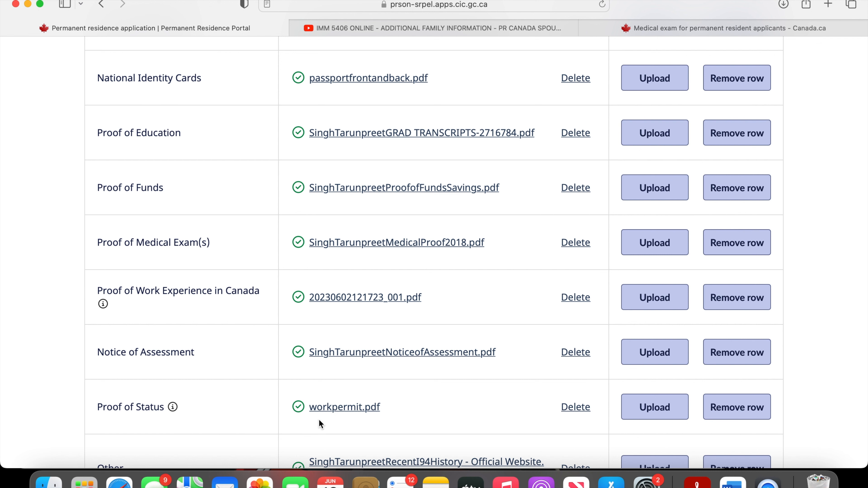
scroll(319, 419, down, 3)
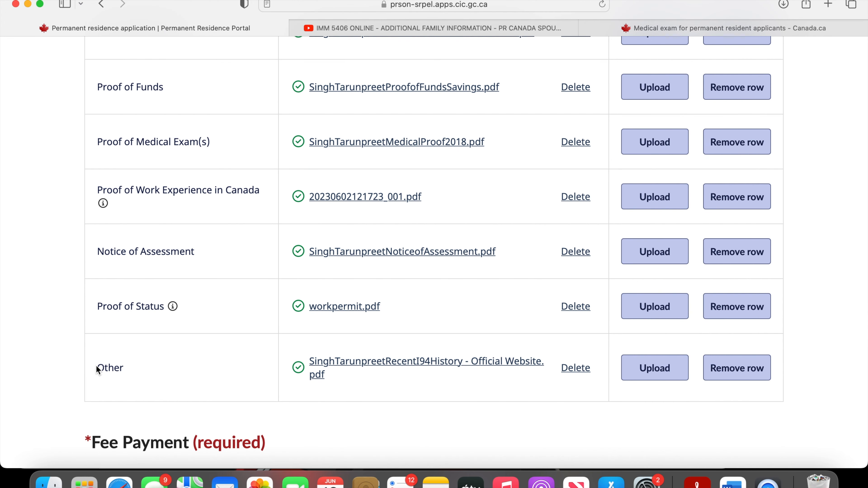
drag(96, 366, 120, 366)
click(121, 366)
- Download the attached letter of explanation from the additional supporting documents and open it in Word
scroll(427, 385, up, 10)
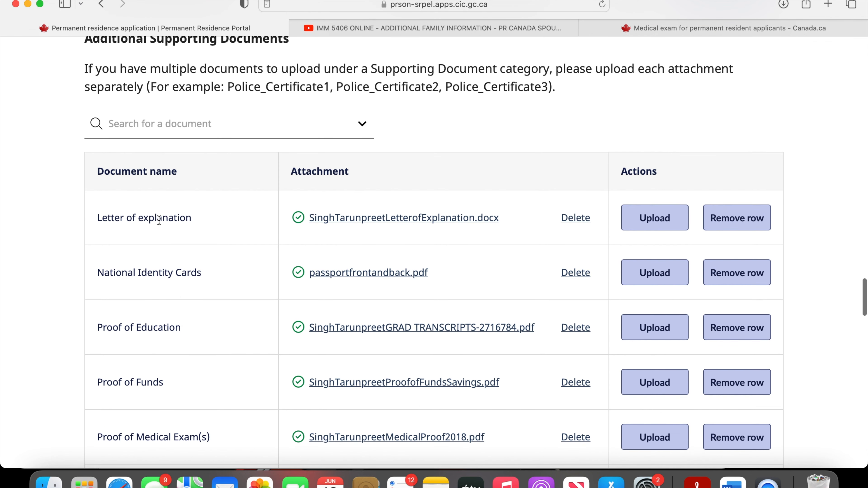
drag(163, 218, 188, 219)
click(48, 281)
click(463, 229)
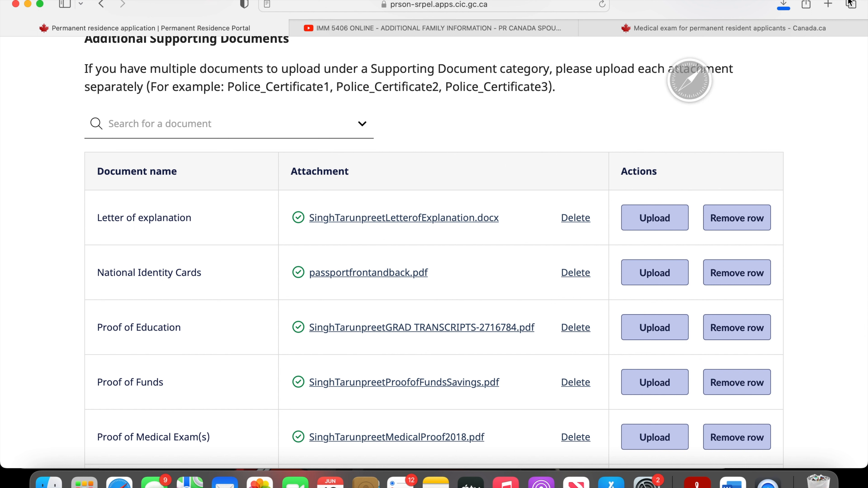
double_click(699, 70)
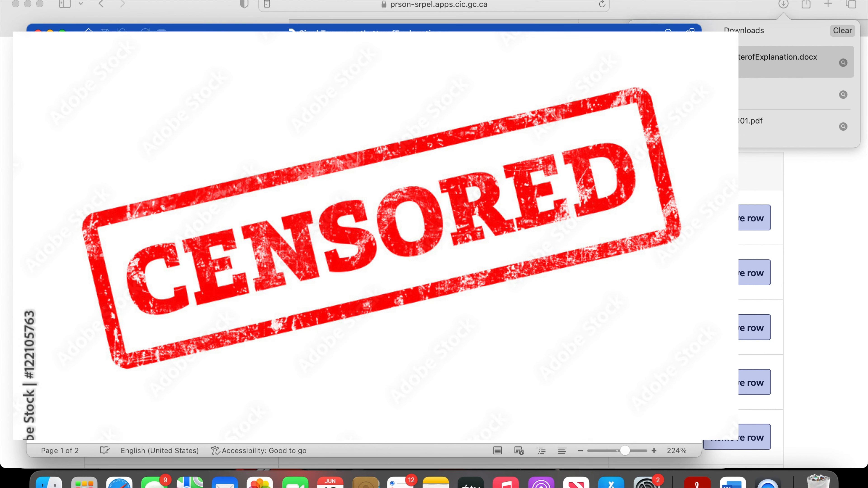
- Read through the first page of the letter of explanation, including the passage on submitting travel entries as a PDF attachment
scroll(364, 239, up, 4)
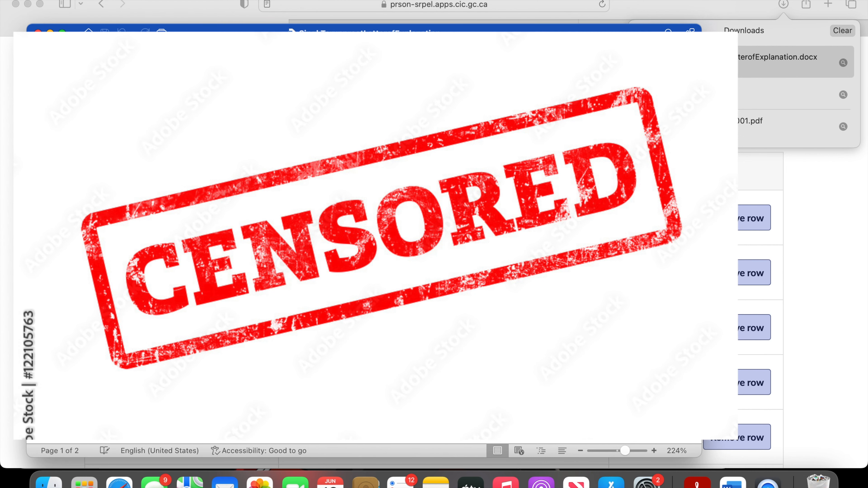
scroll(364, 239, down, 3)
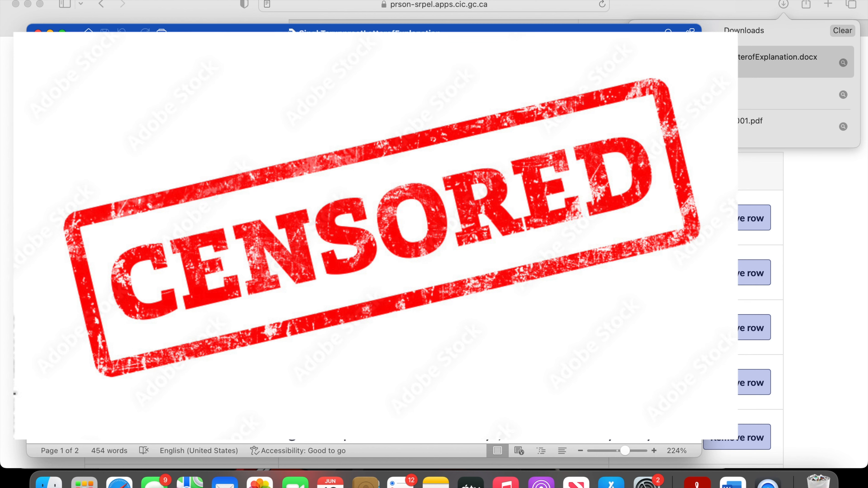
drag(218, 236, 376, 236)
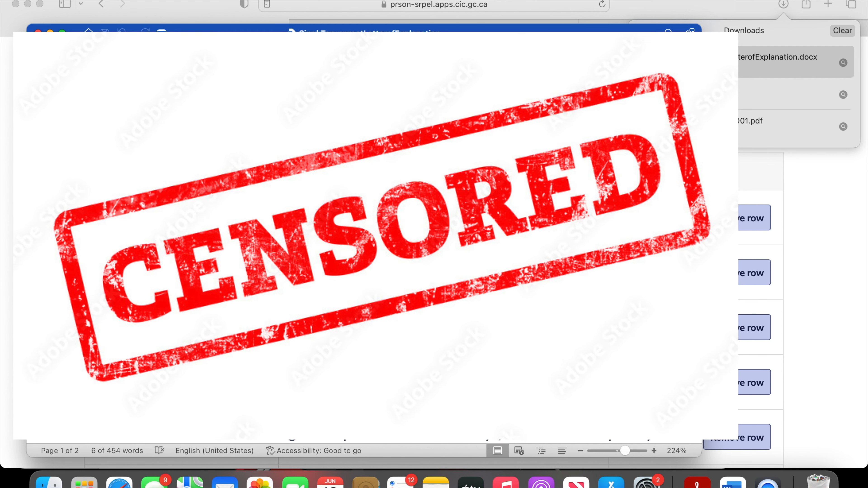
scroll(363, 236, down, 3)
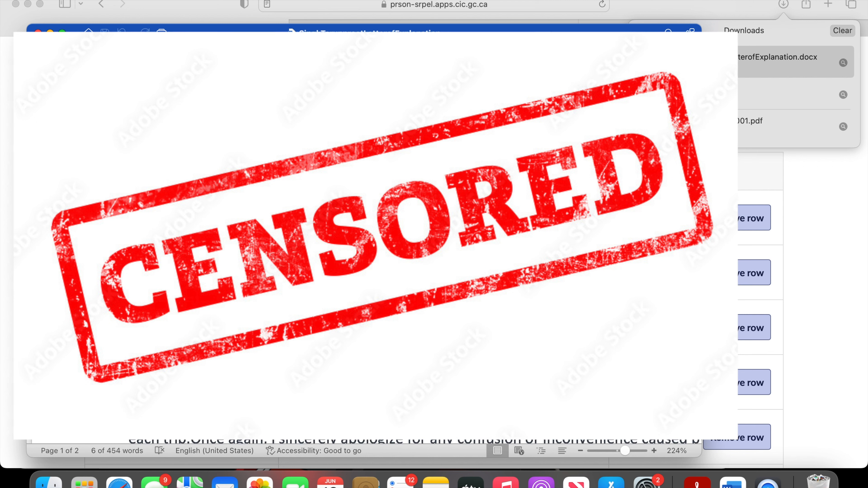
scroll(364, 236, down, 3)
scroll(364, 236, down, 2)
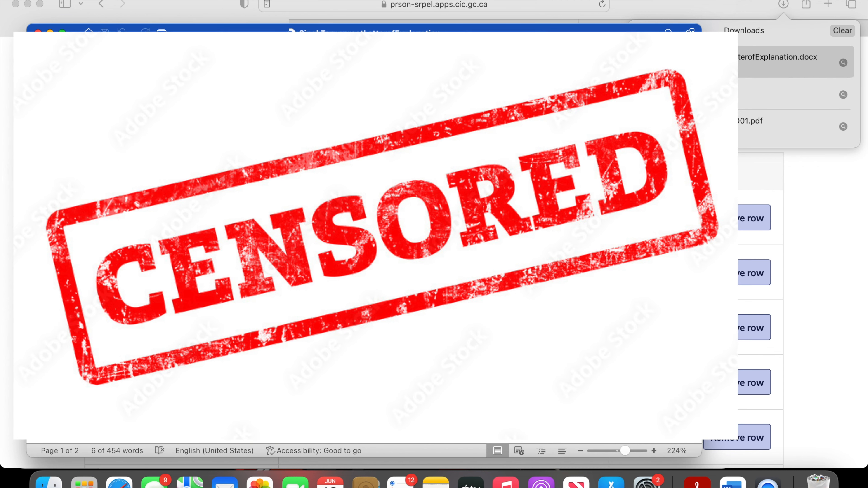
scroll(364, 236, down, 1)
scroll(364, 236, down, 3)
scroll(364, 236, up, 3)
scroll(364, 236, up, 2)
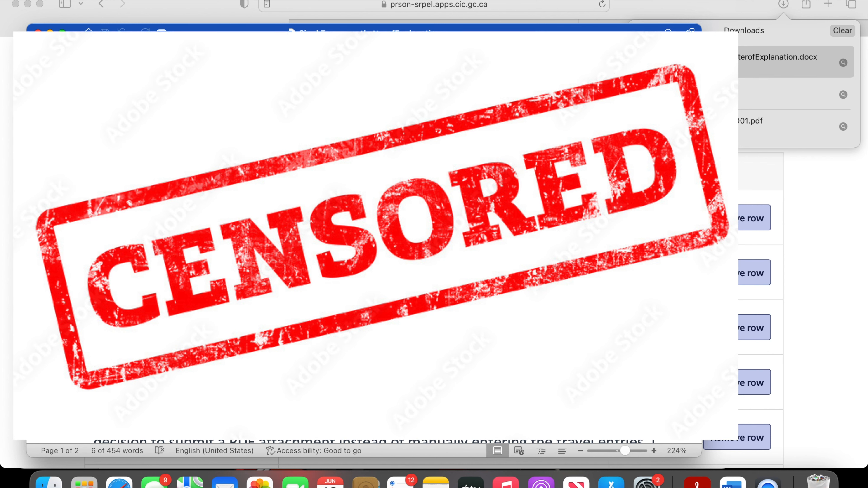
scroll(364, 236, up, 1)
scroll(364, 236, down, 1)
scroll(364, 236, up, 1)
scroll(364, 236, down, 1)
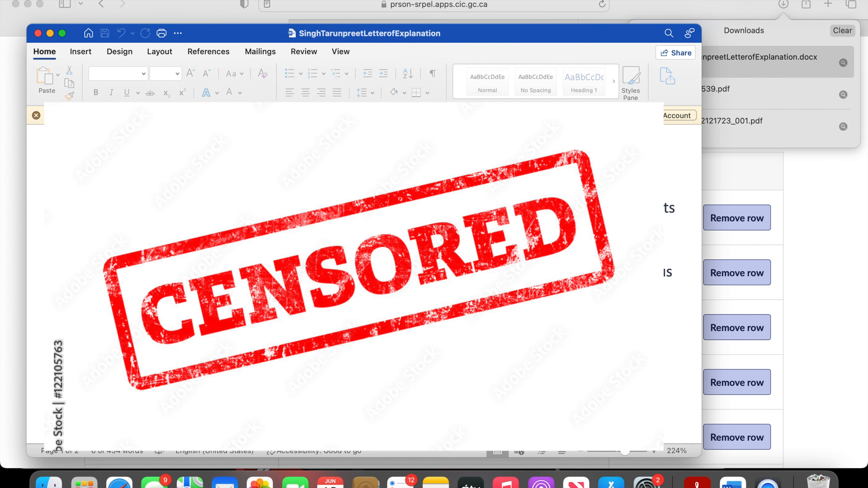
- Read the rest of the letter of explanation through the closing and signature on page 2, and close the document
scroll(345, 274, down, 2)
scroll(345, 274, down, 5)
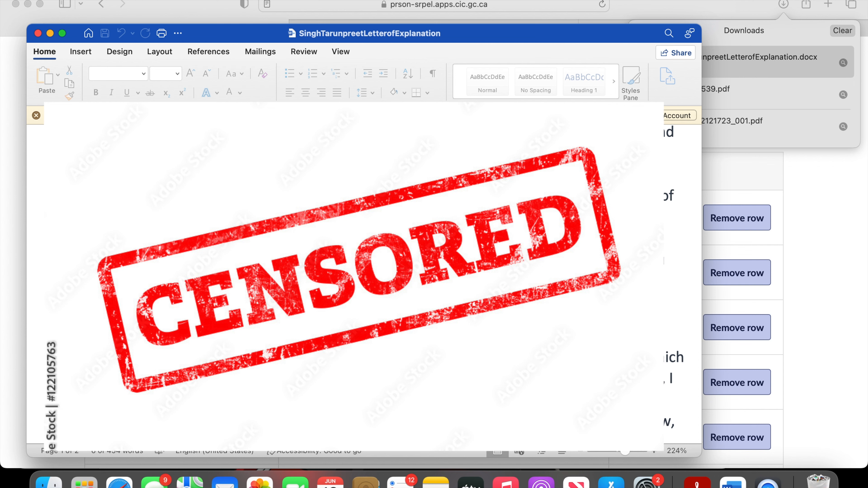
scroll(346, 274, down, 5)
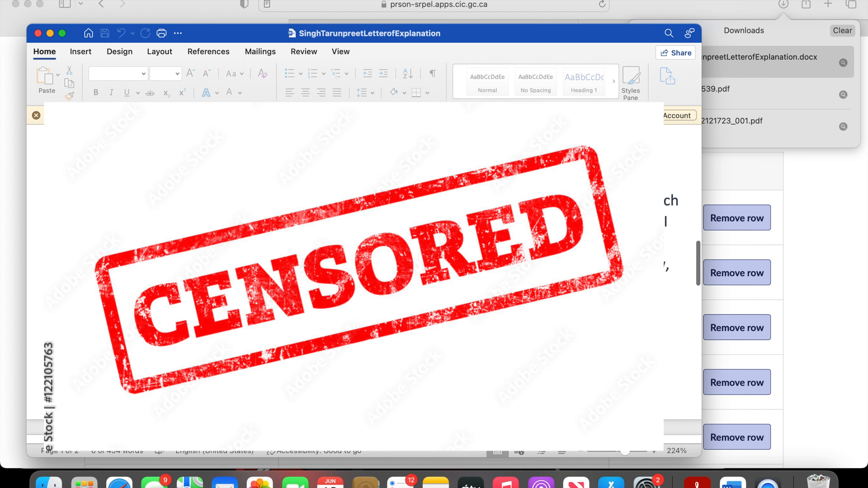
scroll(346, 273, right, 1)
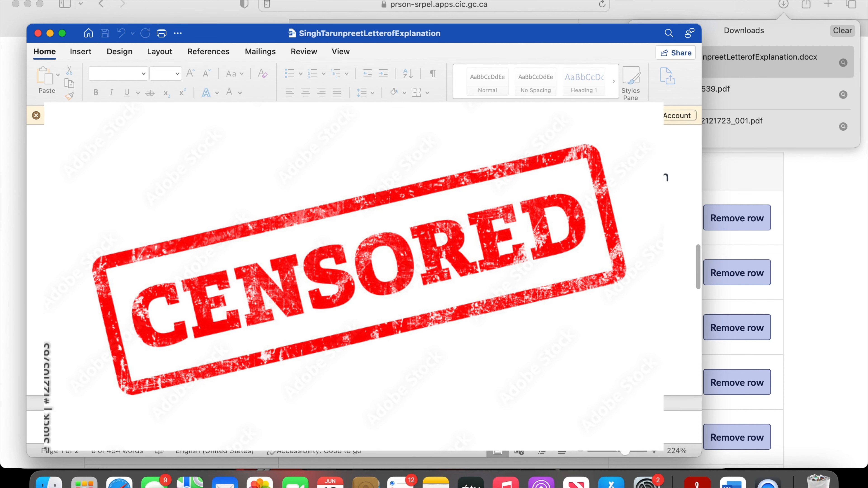
scroll(346, 273, up, 1)
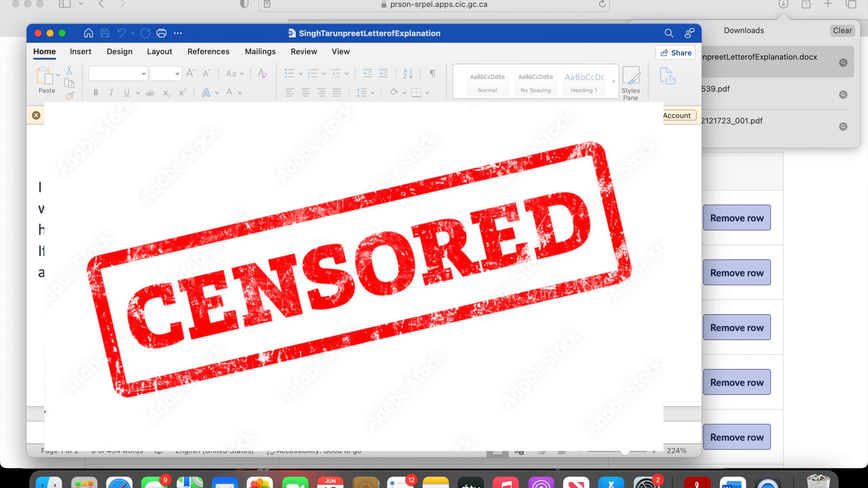
click(205, 325)
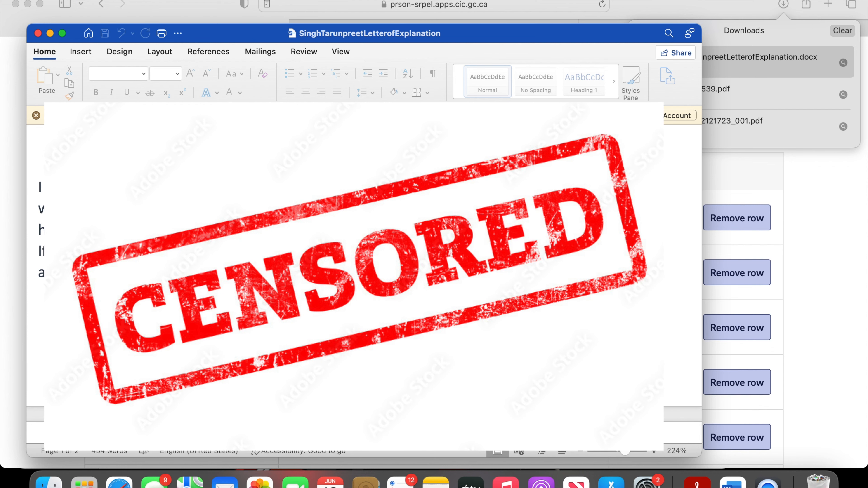
scroll(364, 260, down, 5)
scroll(364, 259, left, 1)
scroll(364, 260, up, 5)
scroll(364, 260, up, 2)
scroll(364, 260, left, 1)
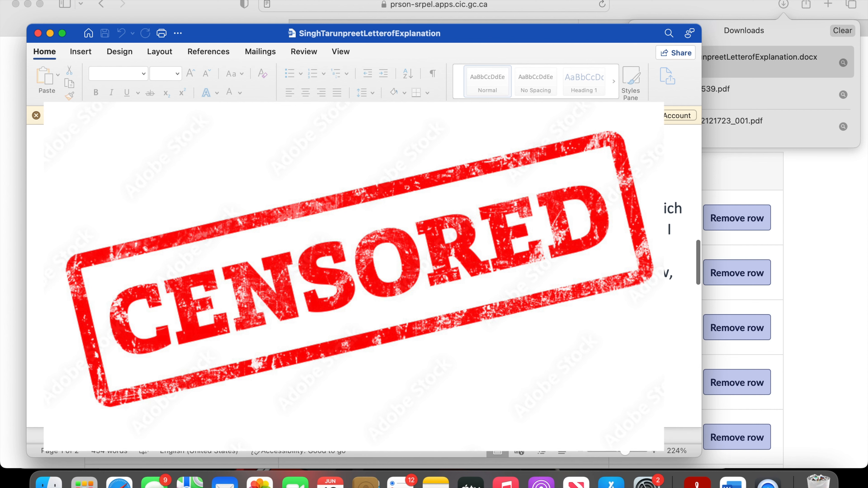
scroll(364, 259, down, 1)
scroll(364, 260, right, 1)
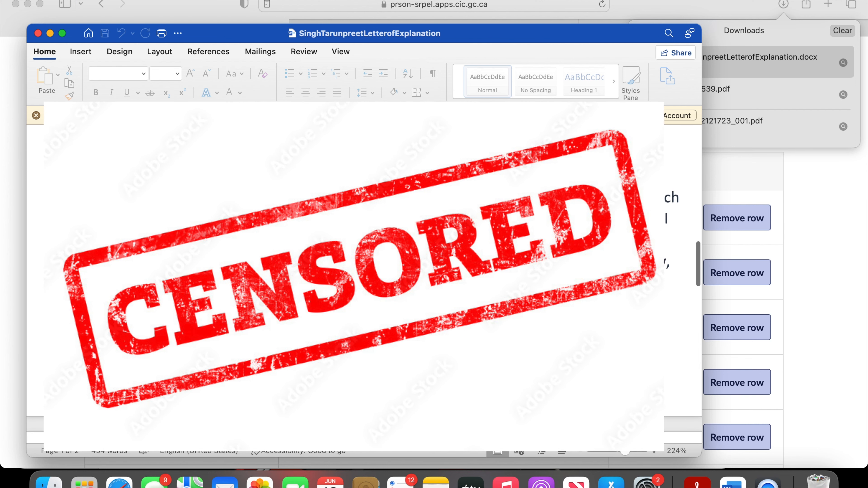
scroll(364, 260, down, 6)
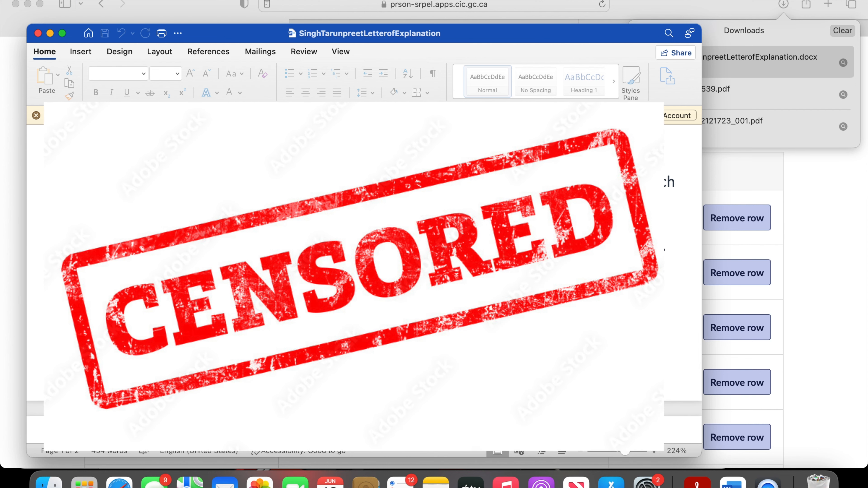
scroll(364, 260, down, 8)
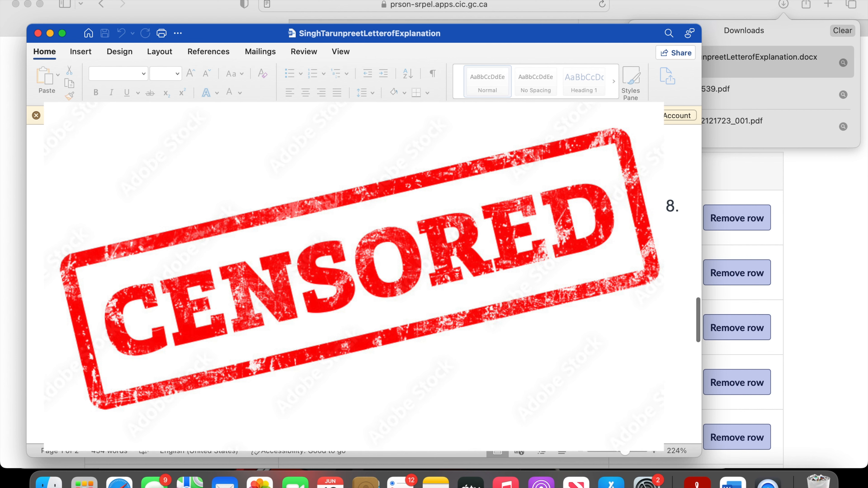
scroll(235, 369, down, 10)
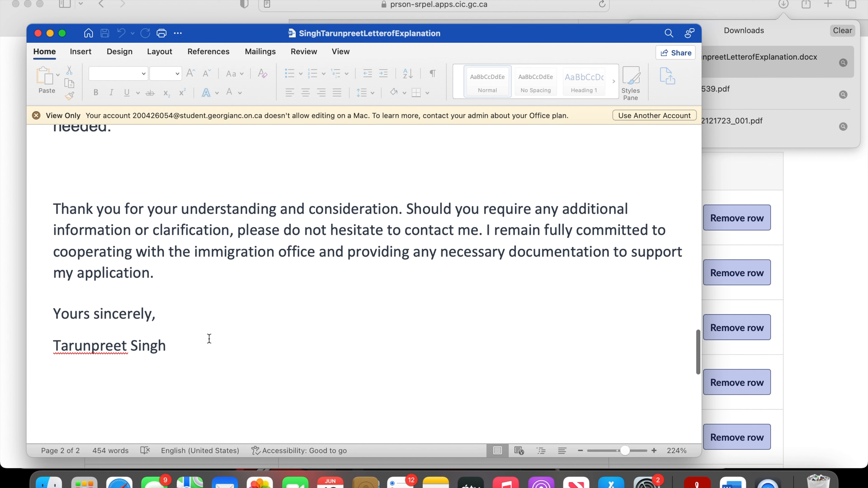
click(38, 33)
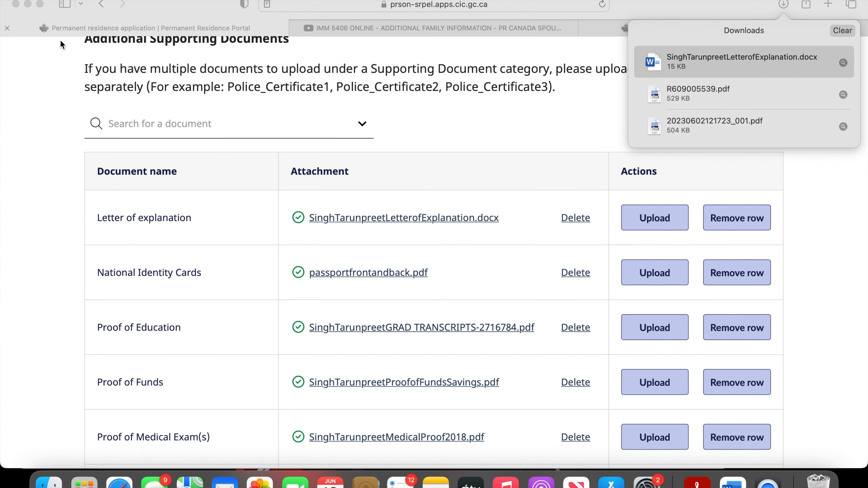
- Clear the browser's downloads list and look over the Fee Payment section with its proof of payment instructions
scroll(120, 241, down, 10)
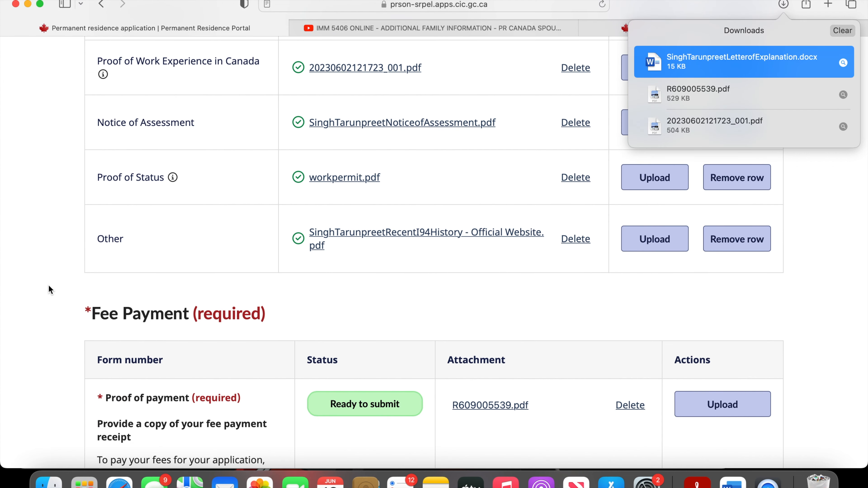
click(842, 31)
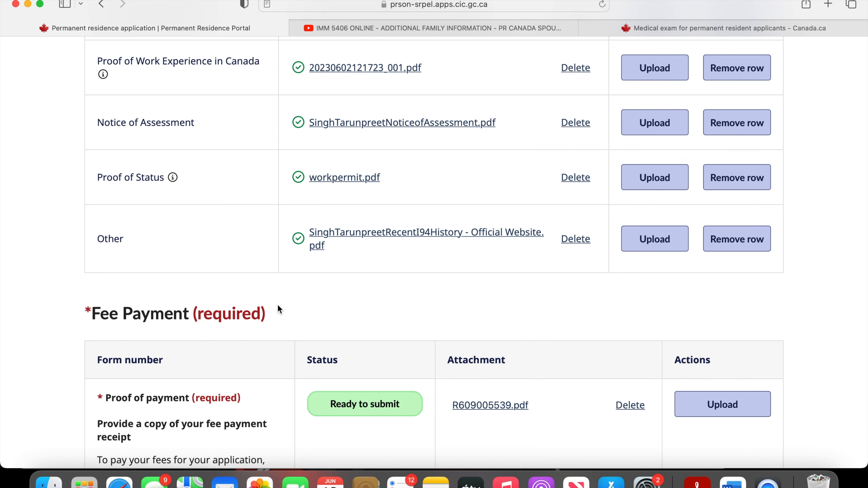
scroll(279, 311, down, 3)
scroll(277, 313, down, 5)
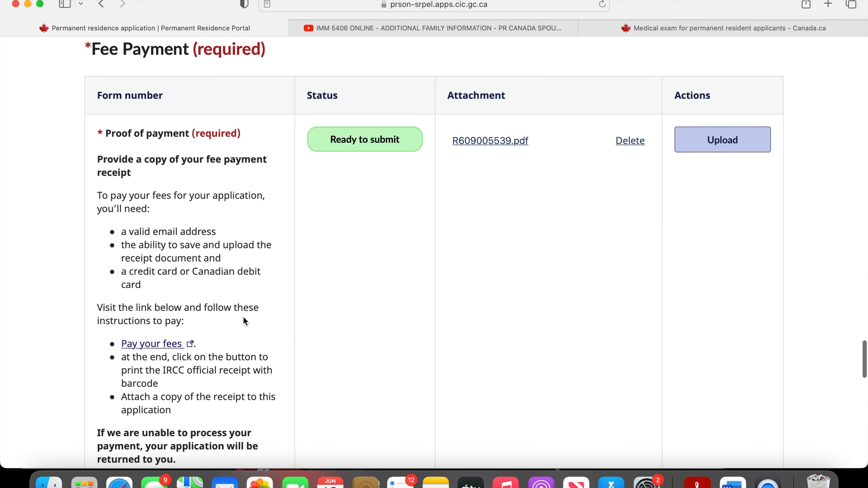
- Open the Pay your fees page from the proof of payment instructions and start Option 1, the fee questionnaire
click(157, 345)
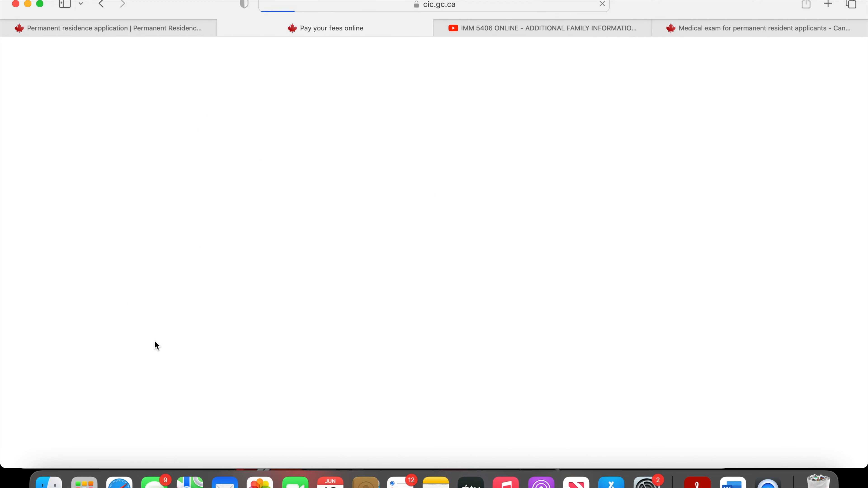
click(188, 28)
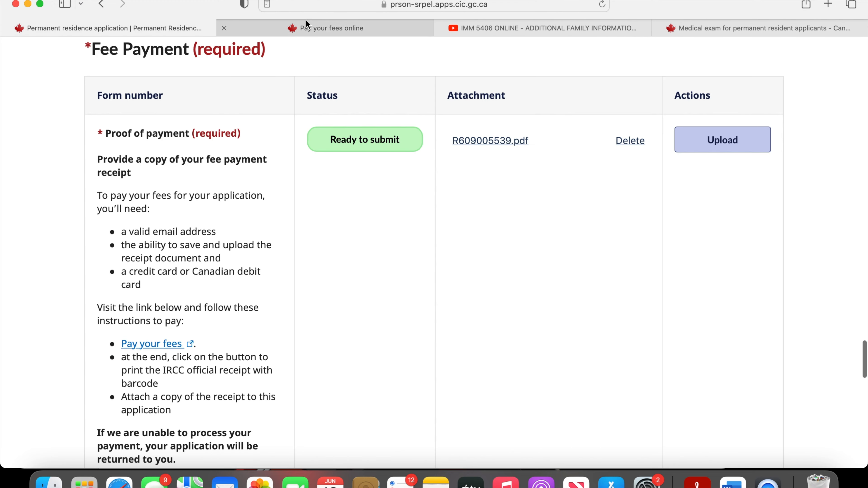
click(305, 26)
scroll(343, 263, down, 20)
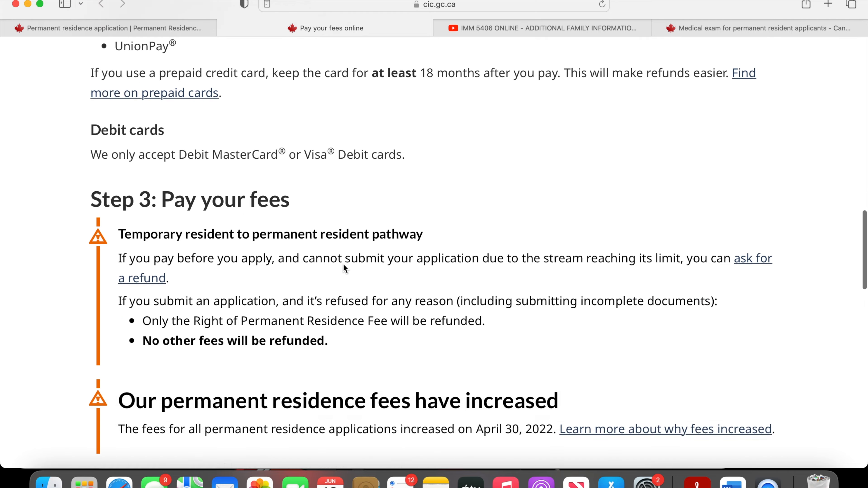
scroll(343, 263, down, 2)
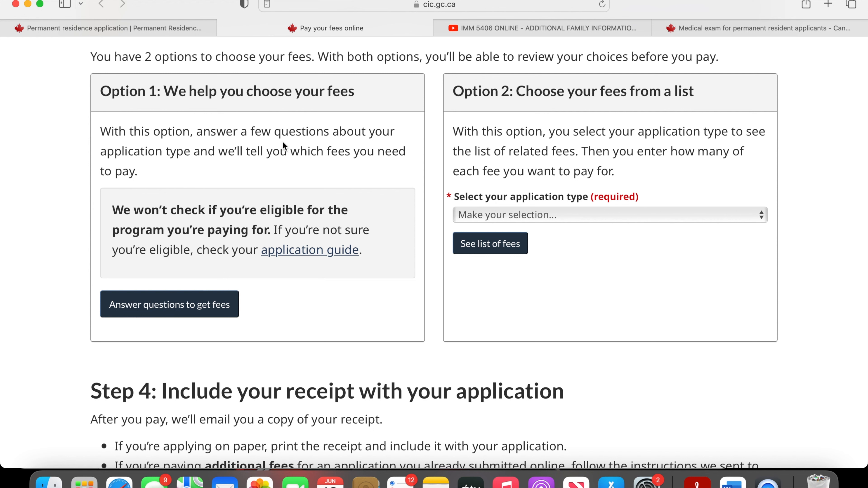
click(155, 314)
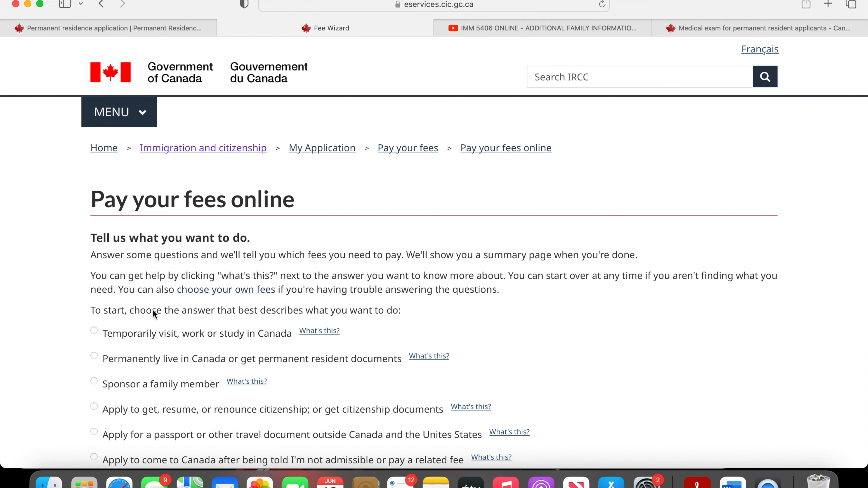
- Answer the fee questionnaire with "Permanently live in Canada or get permanent resident documents", then "Atlantic immigration program"
scroll(152, 312, down, 5)
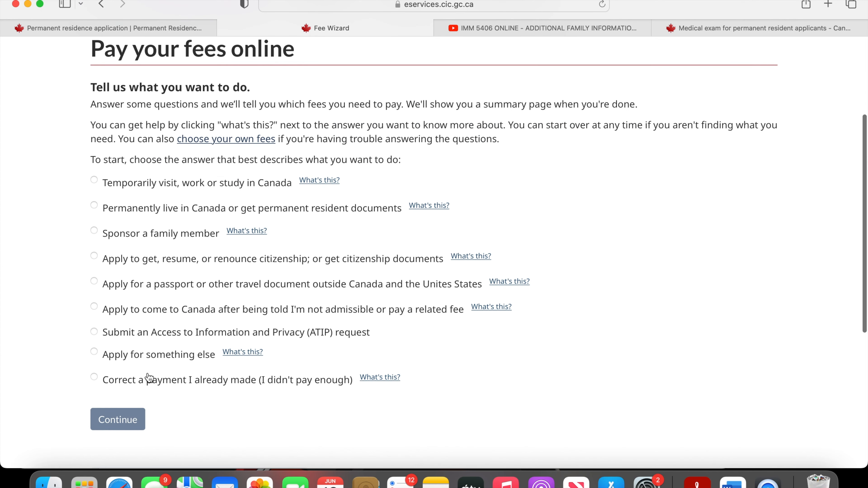
click(167, 212)
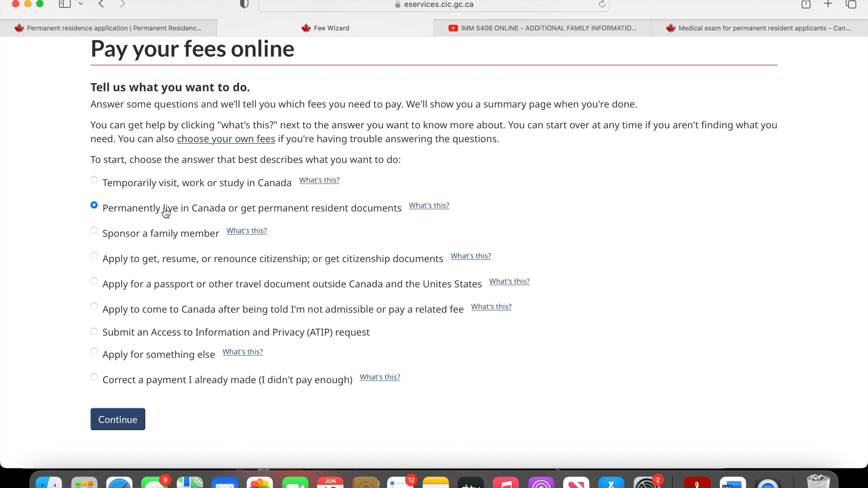
click(111, 423)
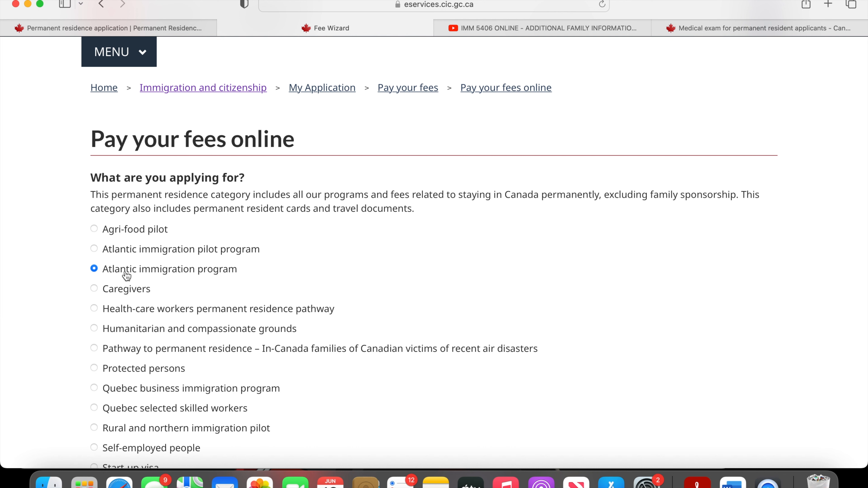
scroll(308, 268, down, 2)
scroll(308, 270, down, 10)
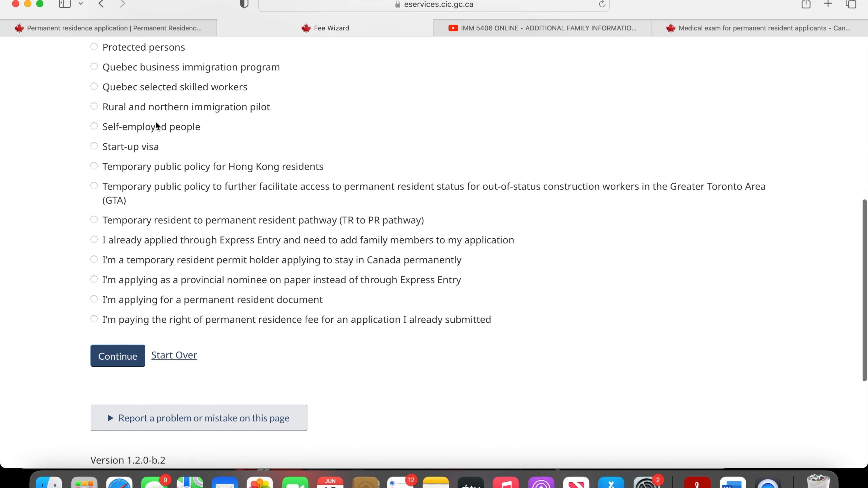
scroll(157, 124, up, 4)
scroll(156, 184, down, 3)
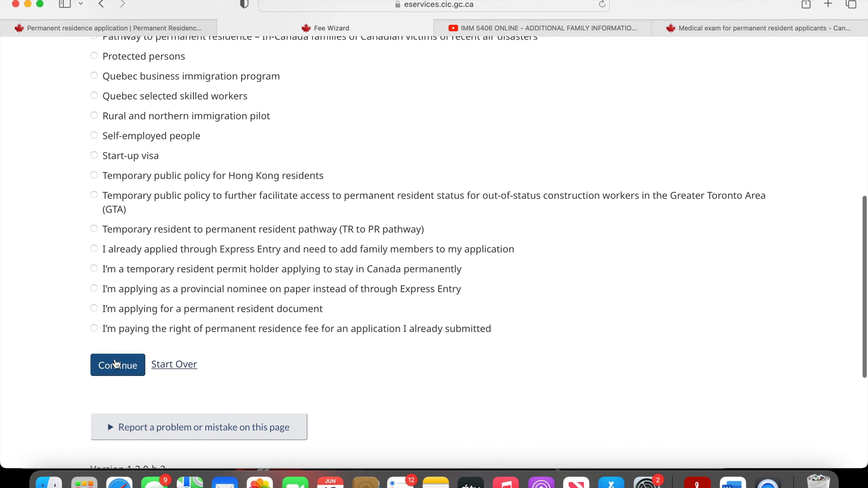
click(115, 364)
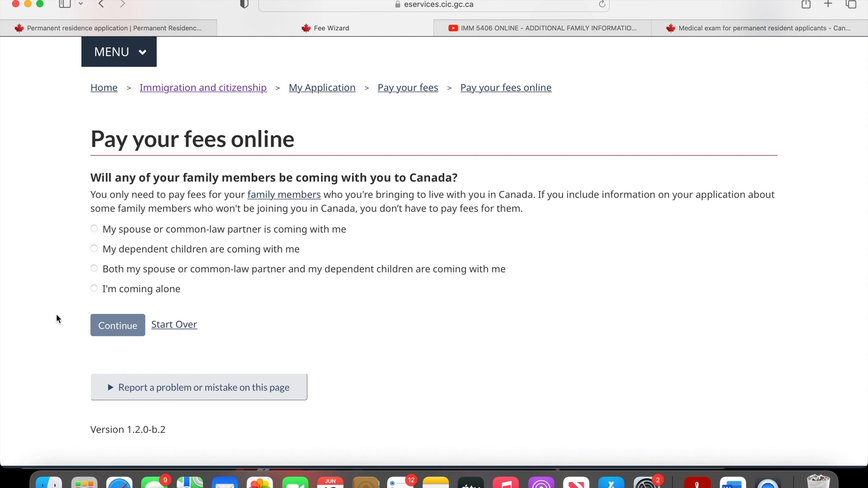
- Answer "I'm coming alone" to the family members question, continue to the right of permanent residence fee question, and return to the application
click(94, 290)
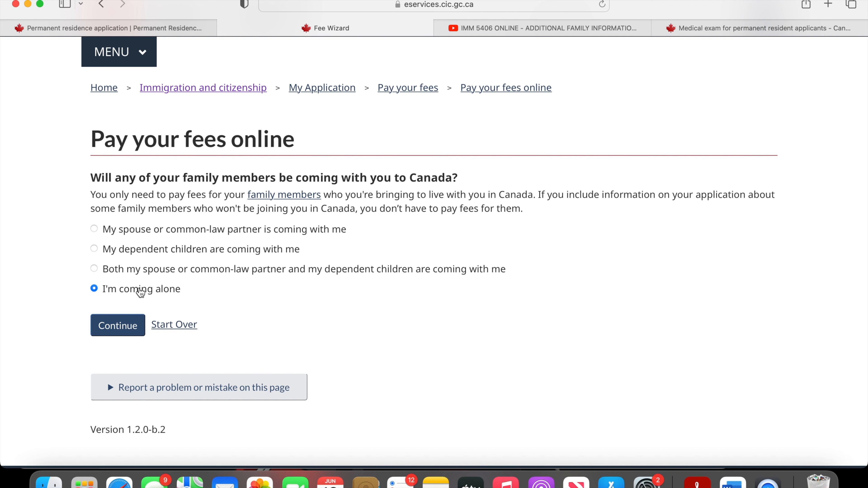
click(132, 333)
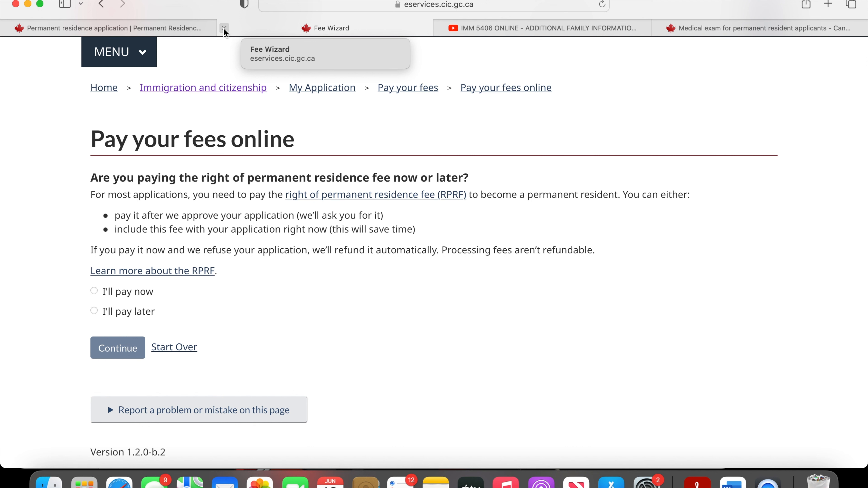
click(224, 27)
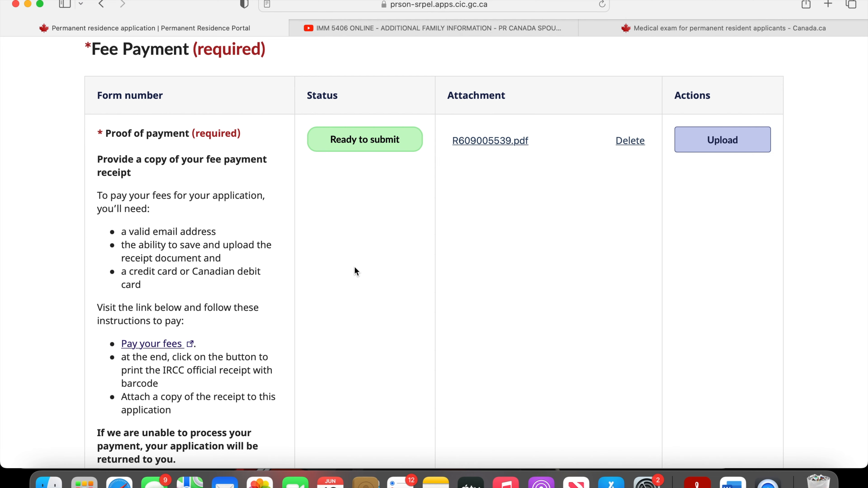
- Review the whole application again, from the digital and PDF forms to the required supporting documents and fee payment
scroll(355, 271, down, 15)
scroll(355, 271, up, 15)
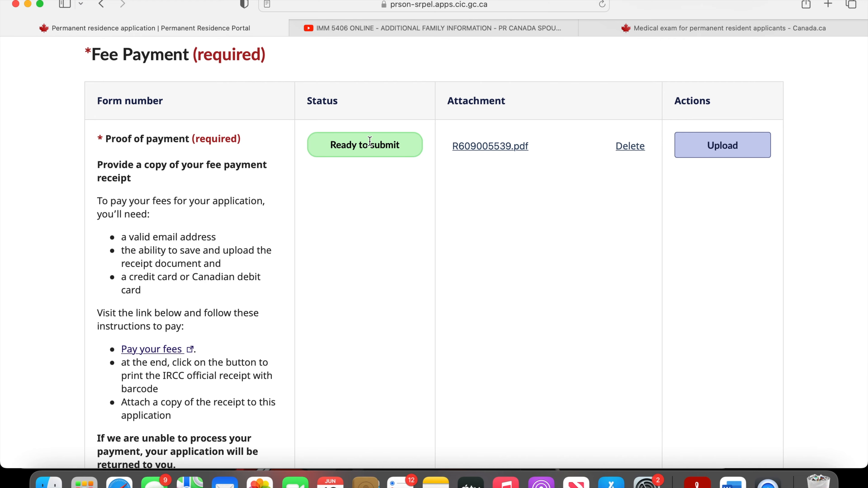
scroll(374, 126, up, 15)
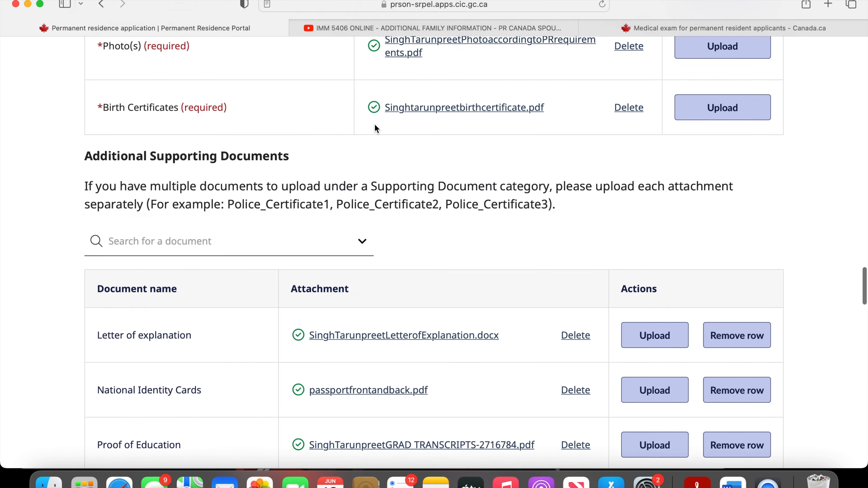
scroll(375, 128, up, 20)
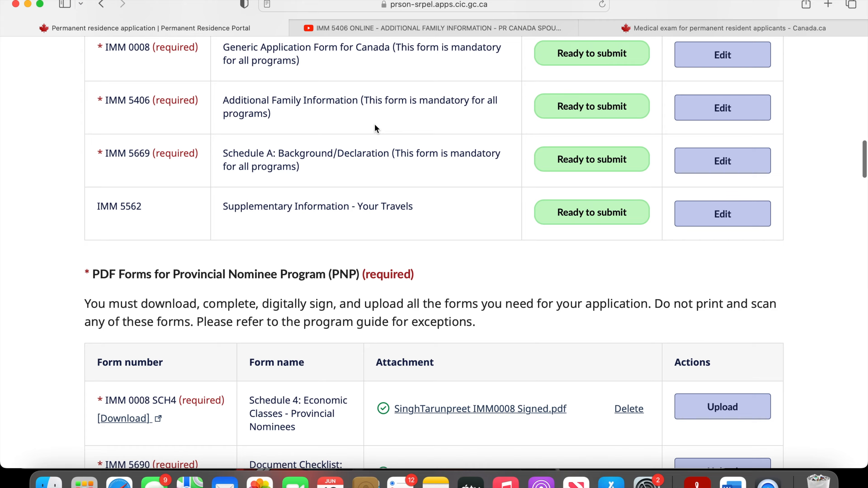
scroll(594, 373, down, 20)
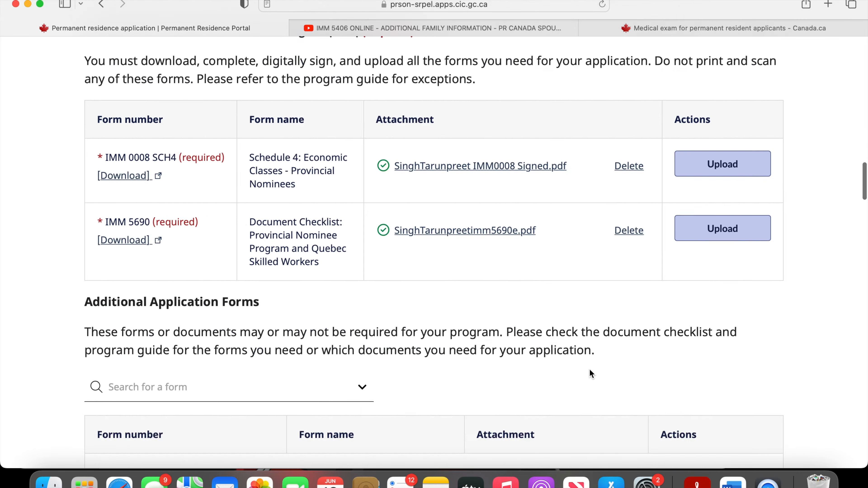
scroll(589, 368, up, 15)
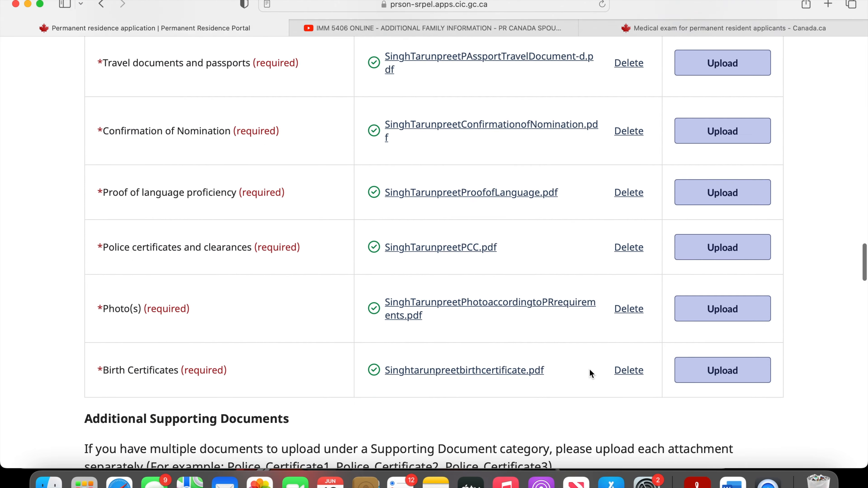
scroll(589, 369, down, 3)
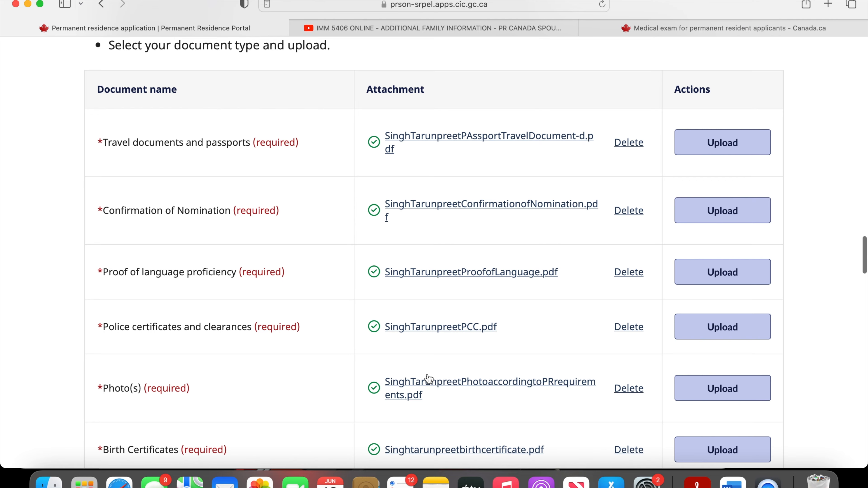
- Open the consent and declaration page from the Declaration section of the application
scroll(429, 379, down, 20)
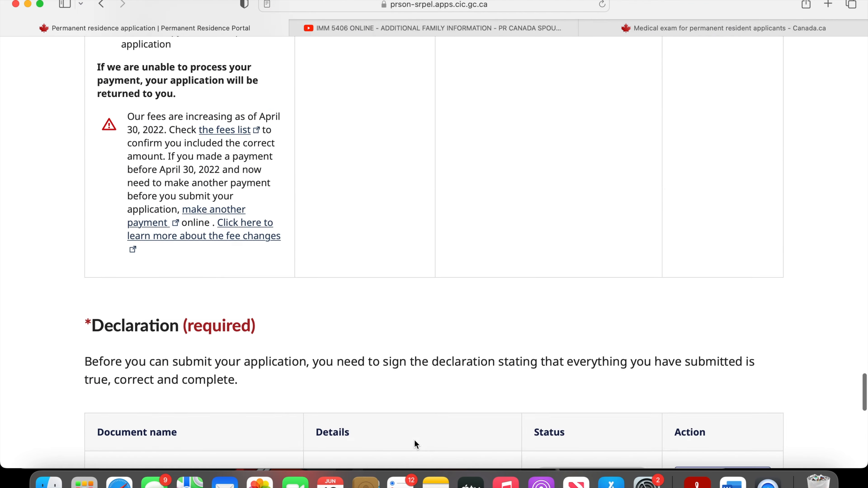
scroll(415, 440, down, 7)
click(721, 236)
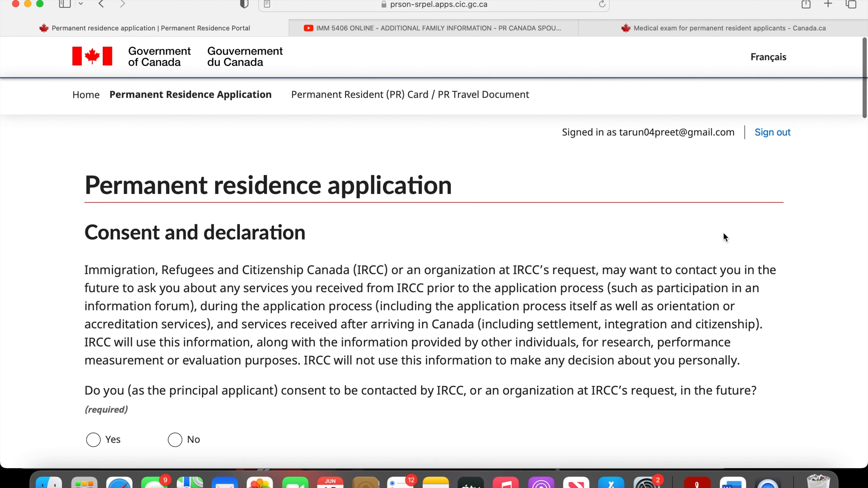
- Answer Yes both to being contacted by IRCC in the future and to sharing information with prospective employers
scroll(723, 233, down, 6)
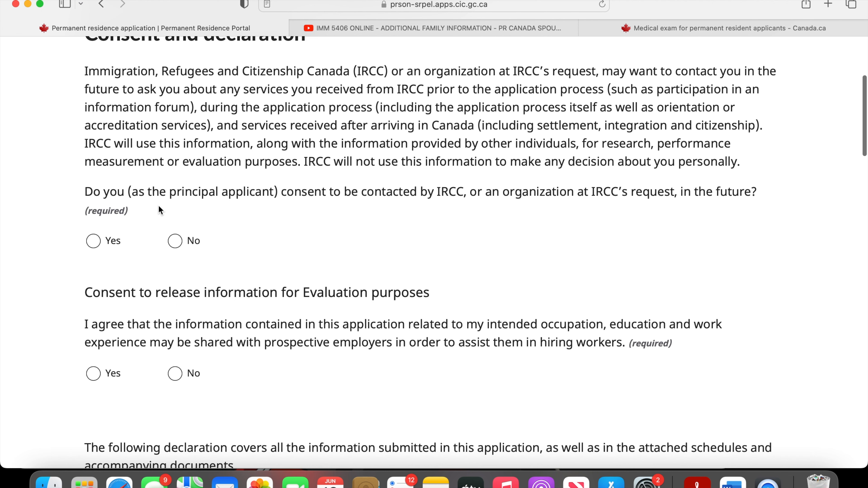
click(103, 241)
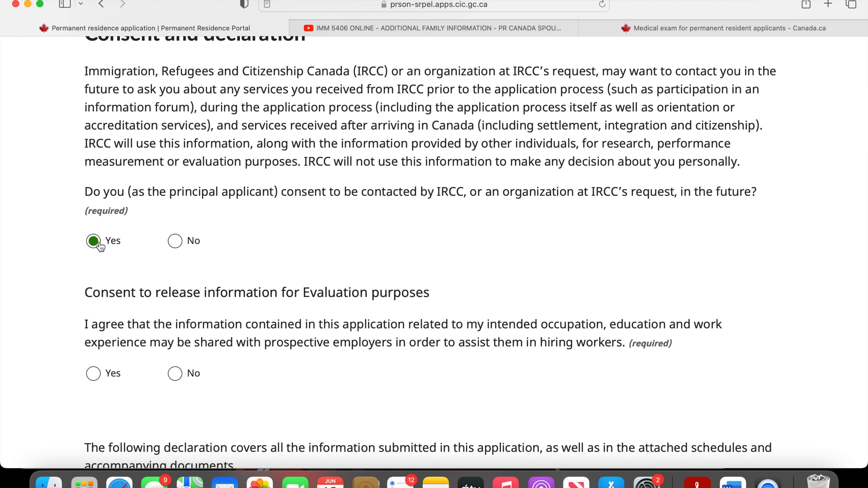
scroll(207, 313, down, 3)
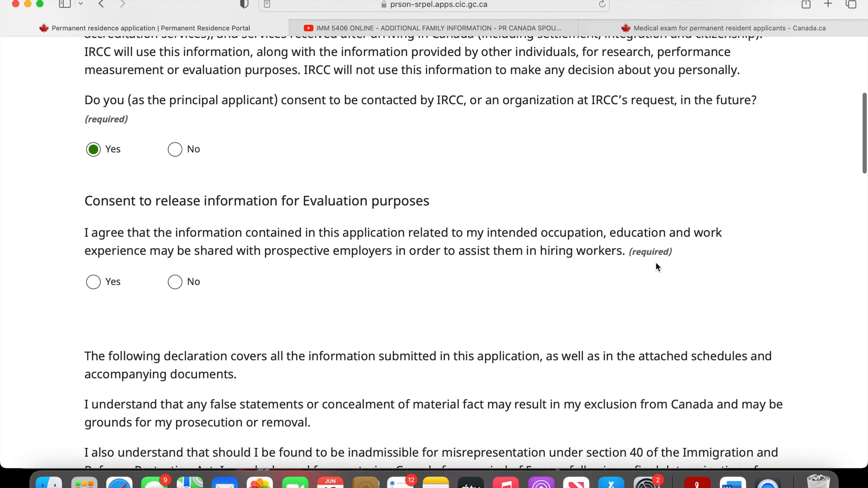
click(91, 288)
- Electronically sign the application by entering the applicant's full name in capitals as it appears in the passport
scroll(239, 375, down, 5)
scroll(239, 375, down, 10)
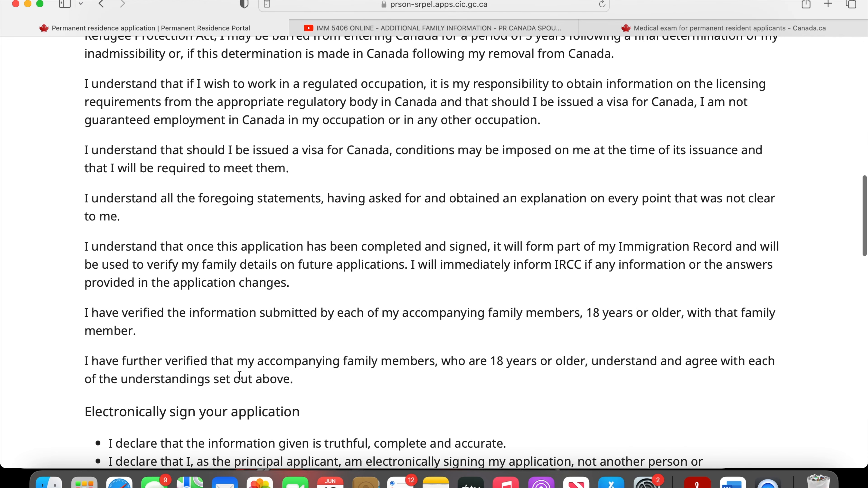
scroll(238, 375, down, 10)
click(244, 296)
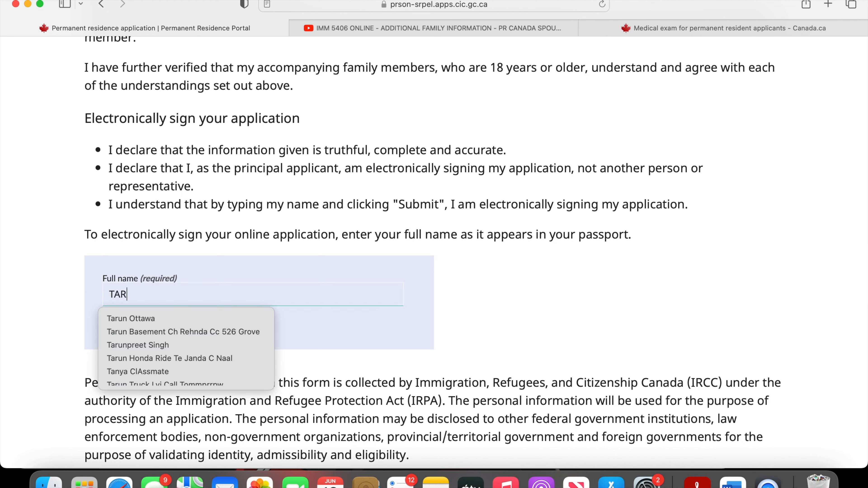
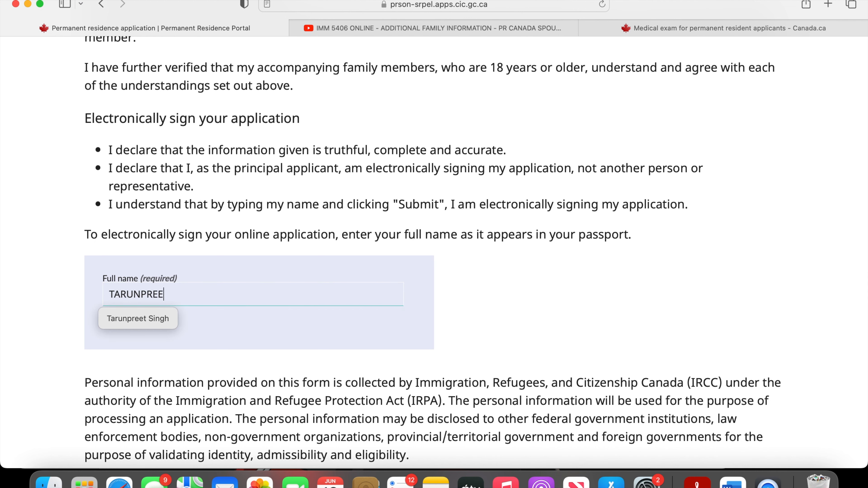
- Look through the privacy and information-sharing notice between the electronic signature and the end of the declaration
scroll(471, 322, down, 10)
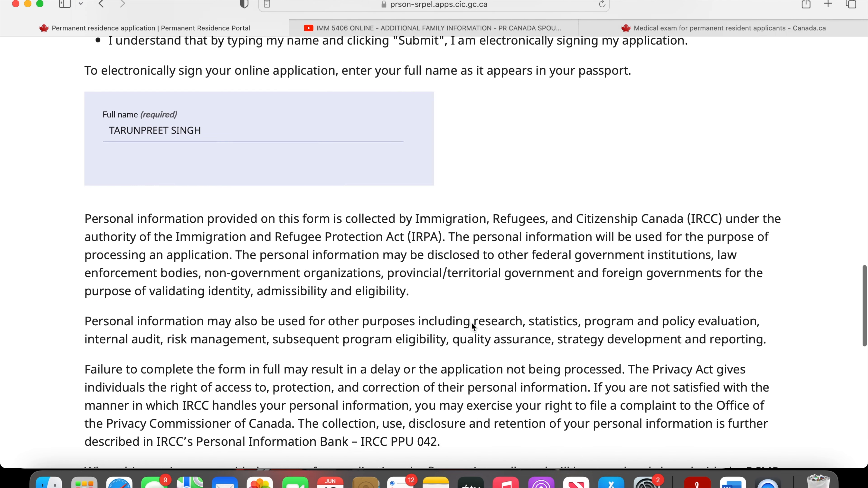
scroll(471, 322, down, 10)
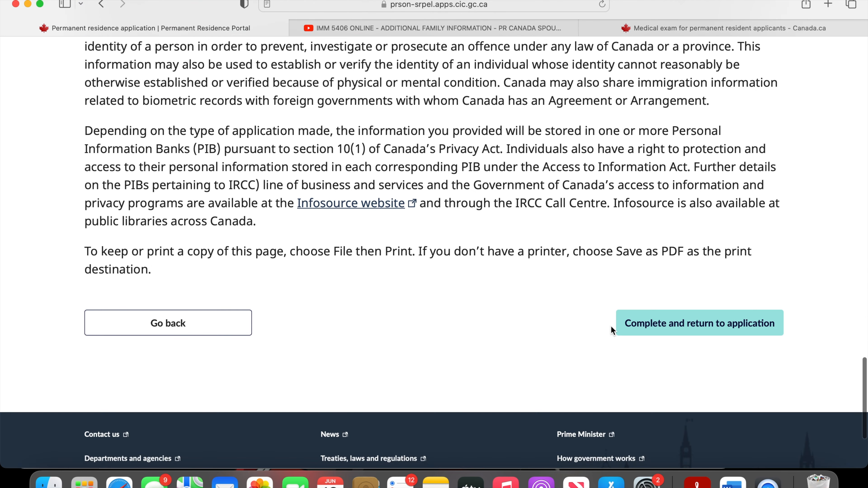
scroll(265, 226, up, 7)
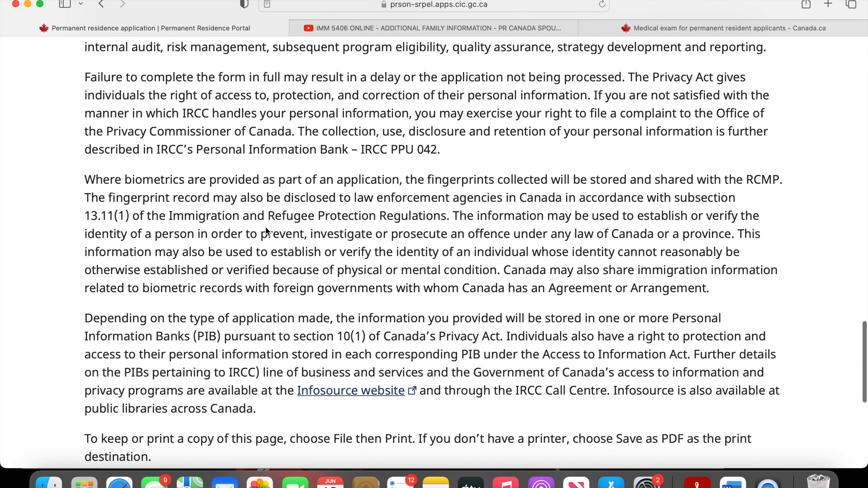
scroll(266, 227, up, 3)
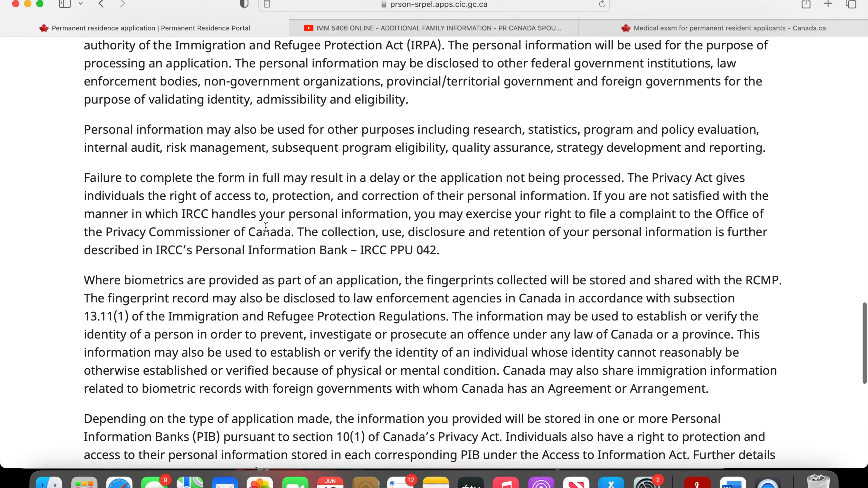
- Review the end of the privacy notice and check the browser's options for printing or saving a copy of the page
scroll(266, 227, down, 1)
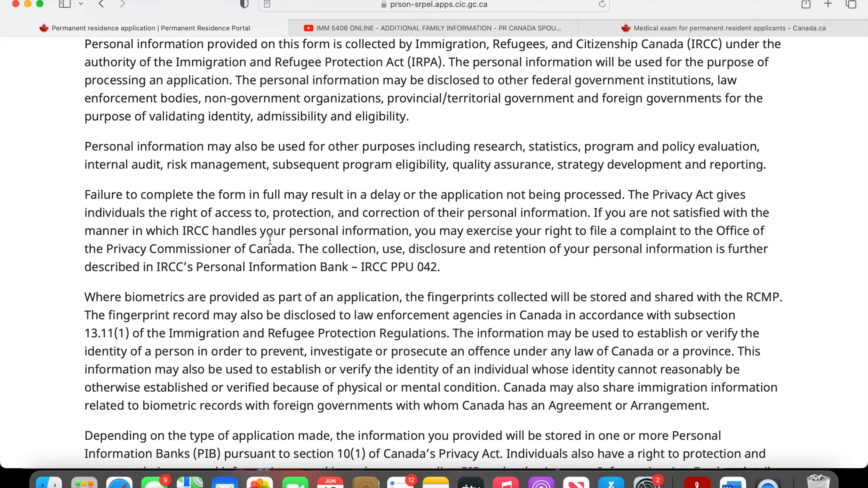
scroll(270, 242, down, 8)
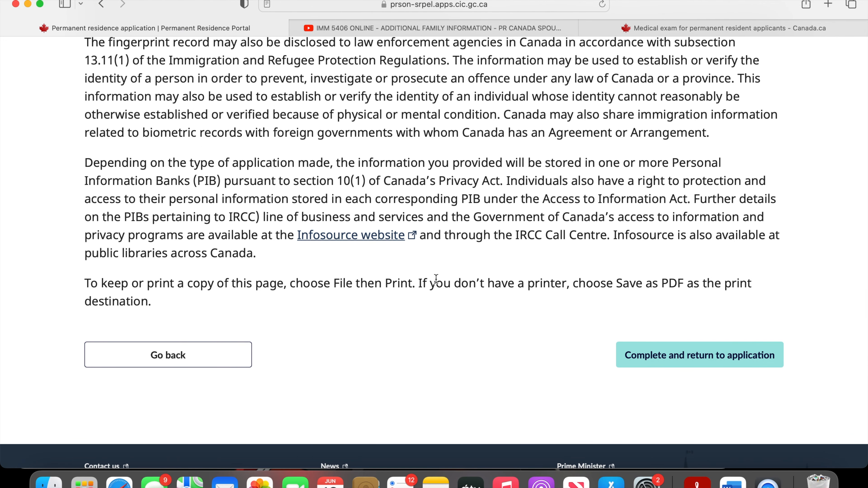
scroll(435, 277, up, 5)
scroll(436, 278, down, 1)
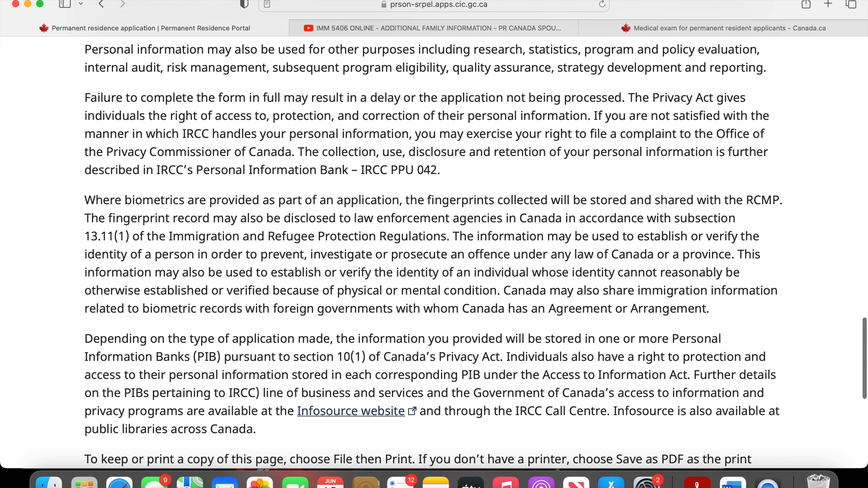
click(70, 0)
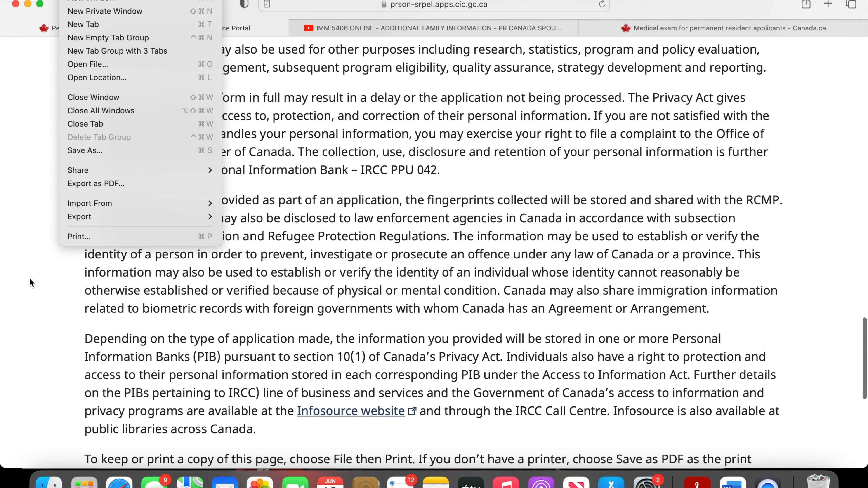
click(222, 283)
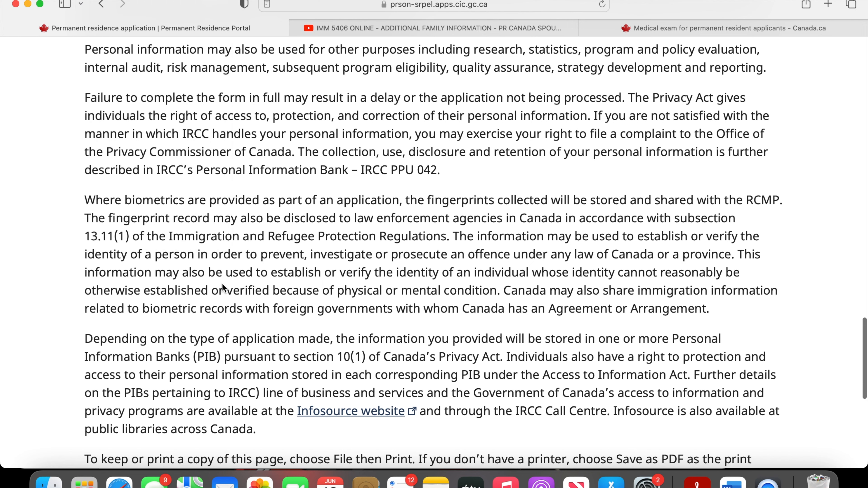
- Reread the personal information and biometrics paragraphs, and complete the consent and declaration to return to the application
scroll(223, 286, up, 5)
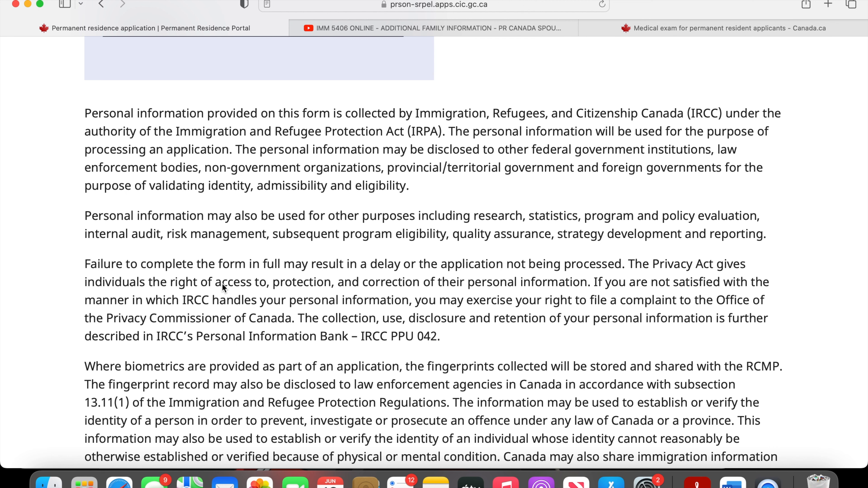
scroll(222, 283, down, 3)
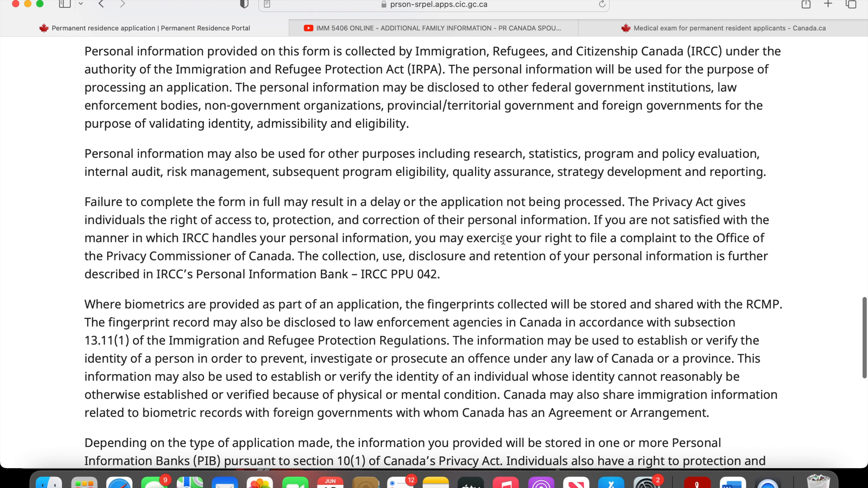
scroll(503, 243, down, 3)
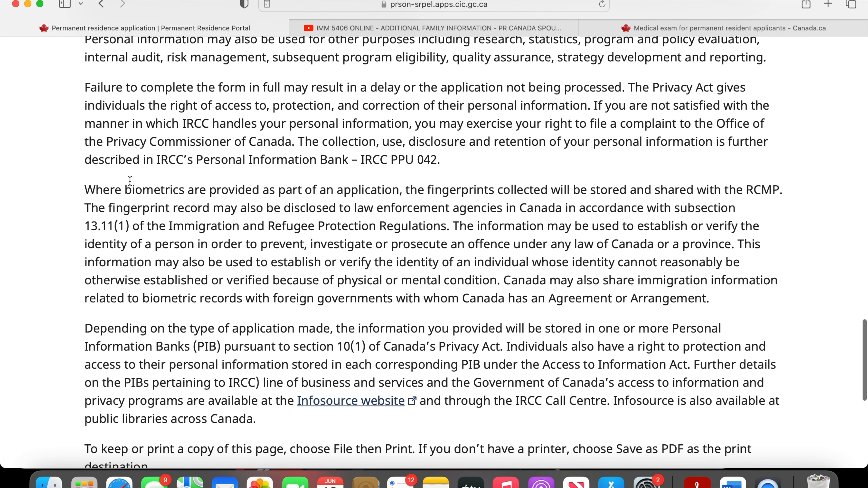
double_click(132, 193)
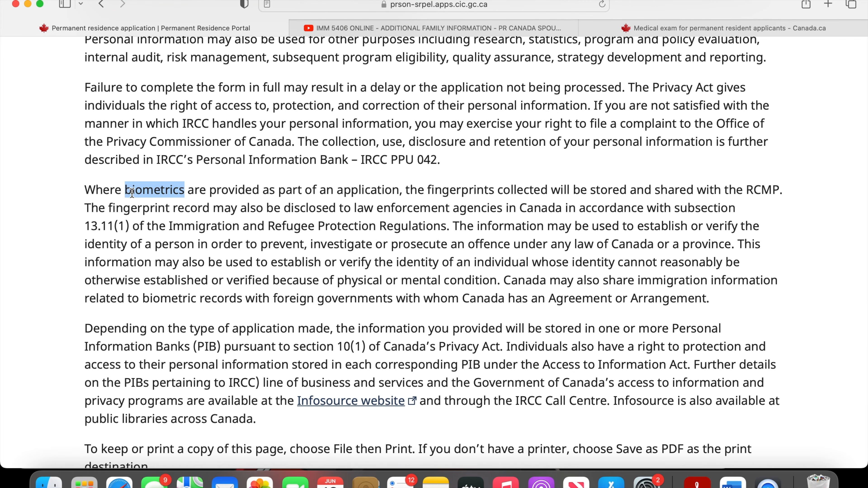
scroll(132, 193, down, 4)
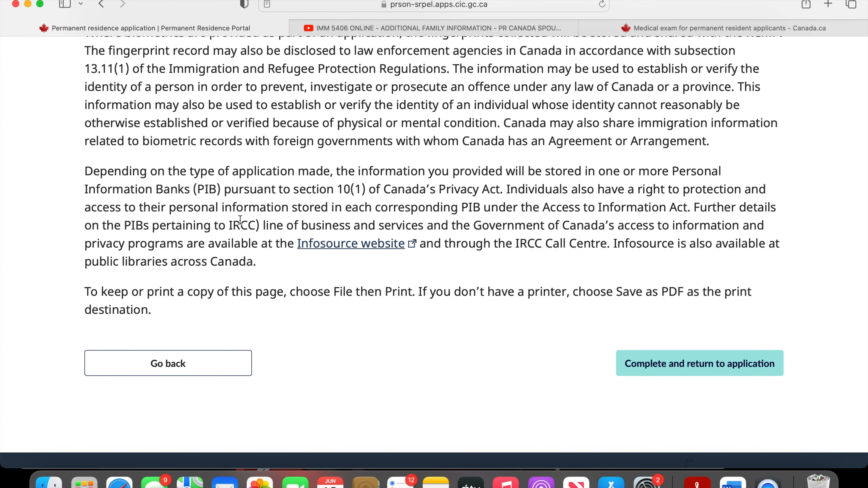
click(627, 359)
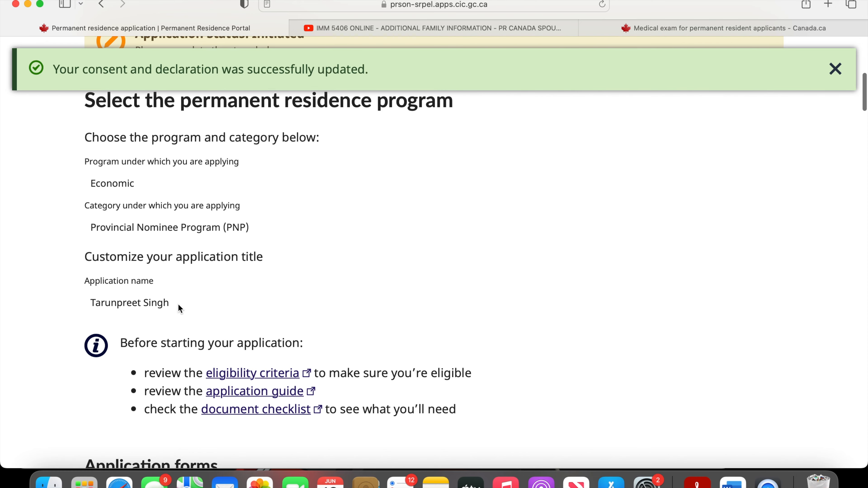
- Review the digital forms, uploaded forms, supporting documents, fee payment and declaration sections of the application for completeness
scroll(181, 307, down, 15)
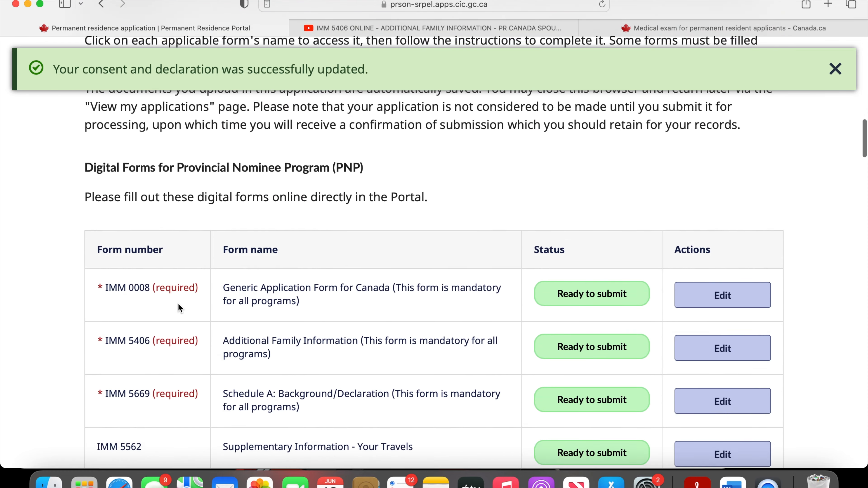
scroll(184, 273, down, 10)
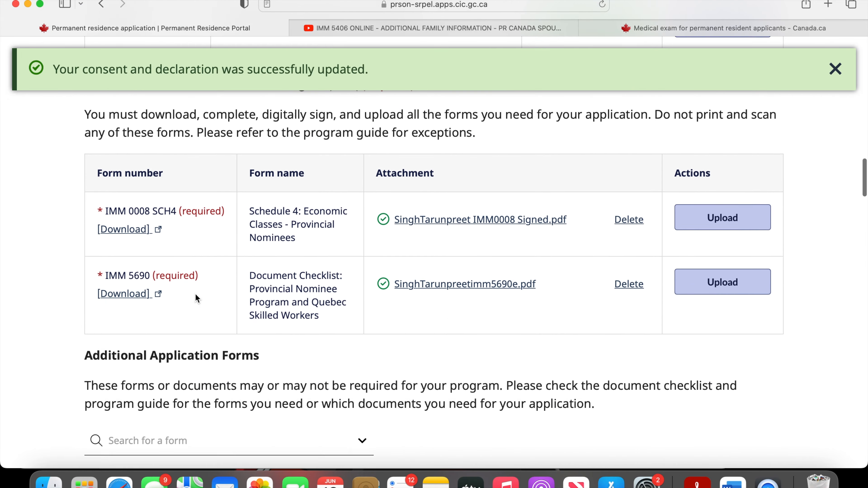
scroll(301, 330, down, 15)
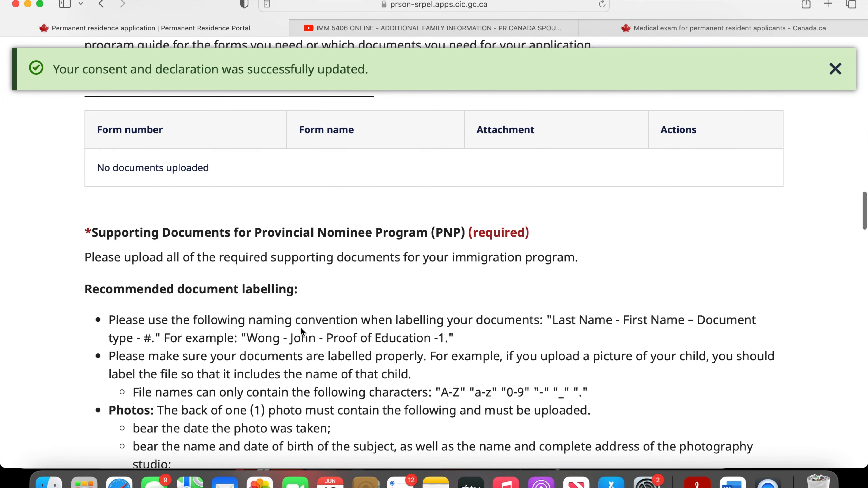
scroll(301, 331, down, 10)
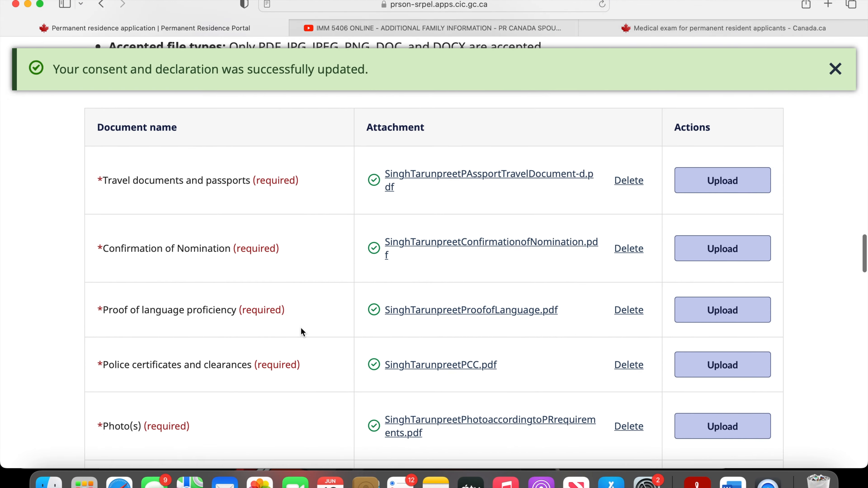
scroll(299, 397, down, 15)
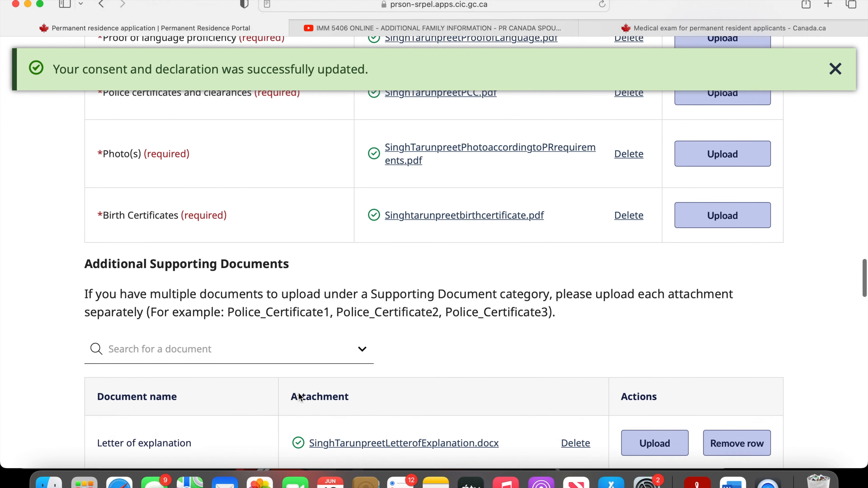
scroll(298, 393, up, 3)
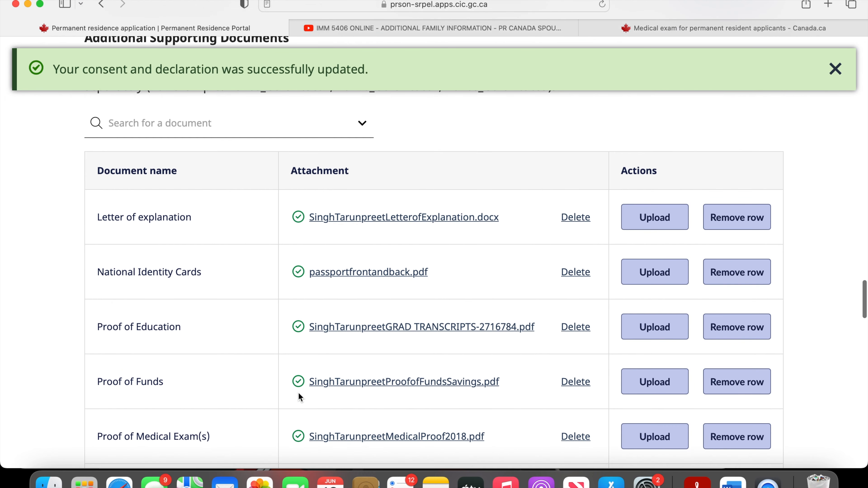
scroll(193, 359, down, 4)
scroll(193, 356, down, 10)
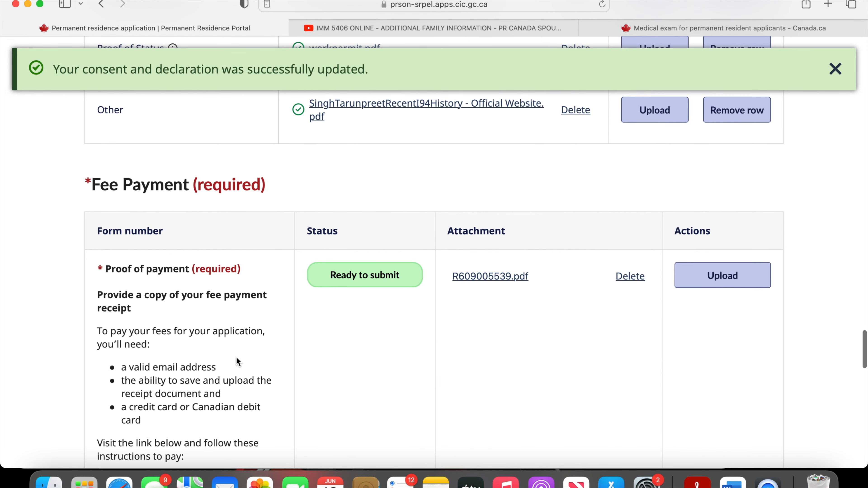
scroll(236, 354, down, 12)
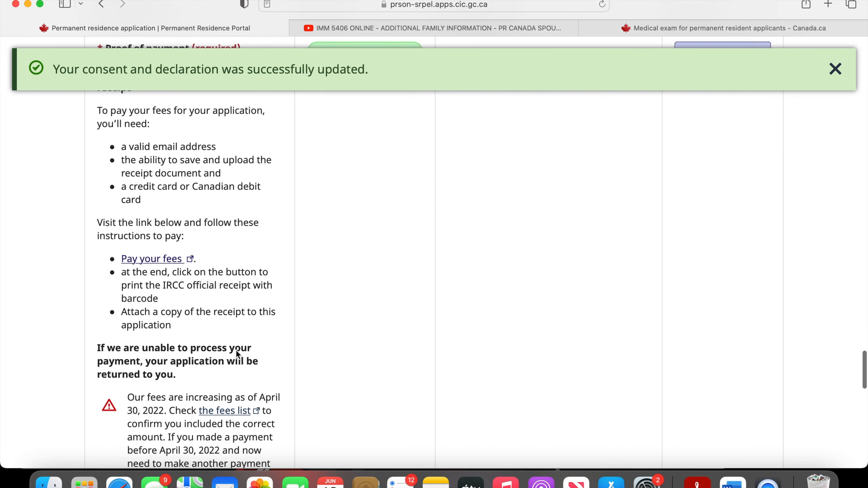
scroll(237, 351, down, 5)
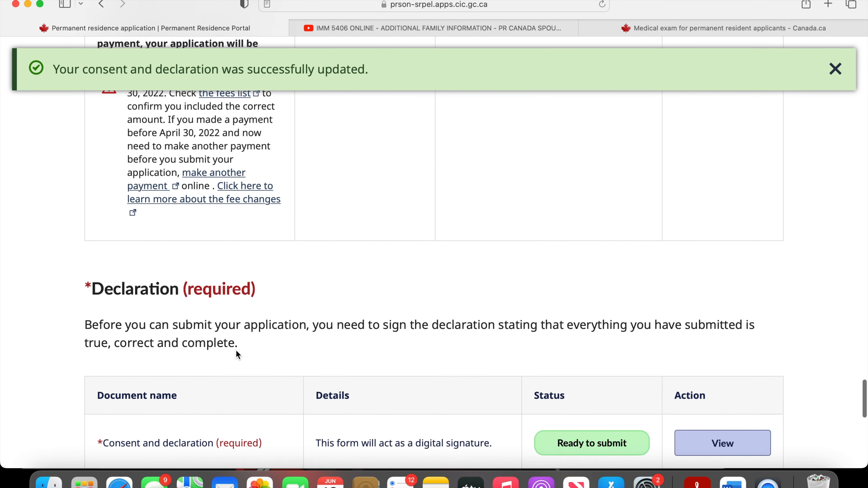
scroll(236, 355, down, 3)
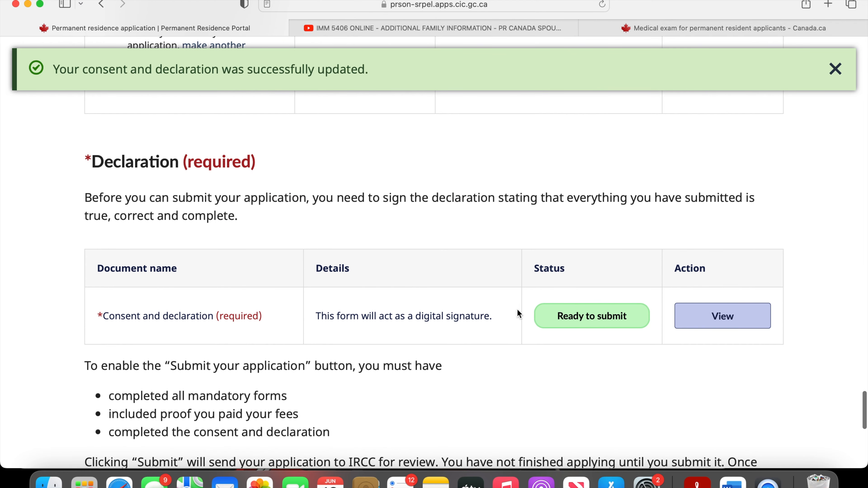
- Submit the permanent residence application to IRCC and confirm the submission
scroll(600, 372, down, 3)
scroll(601, 373, down, 5)
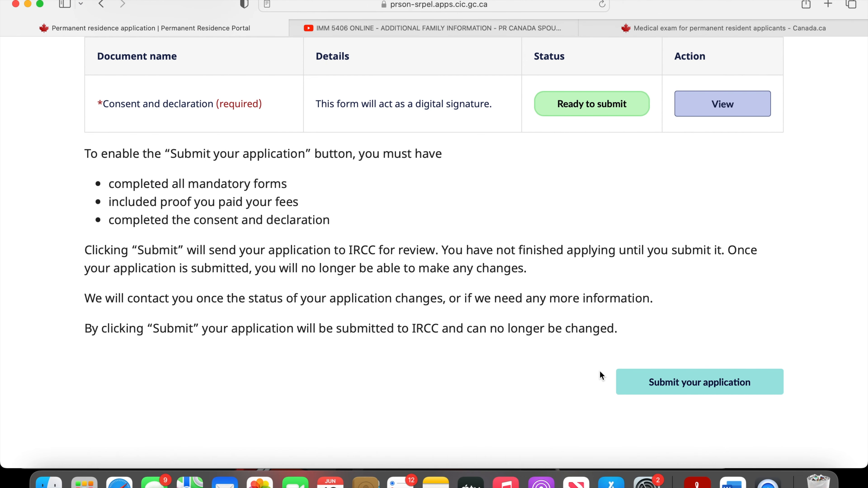
click(644, 378)
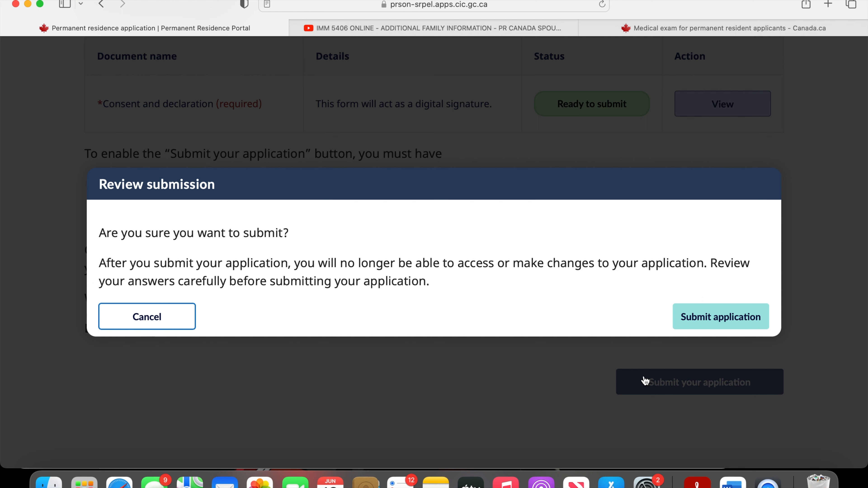
click(694, 327)
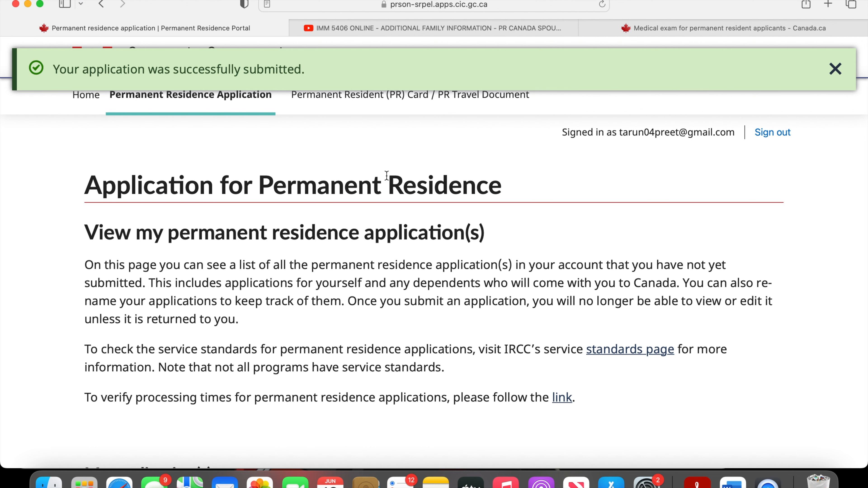
- Check the application's submission date and status in the My application(s) table
scroll(386, 176, down, 8)
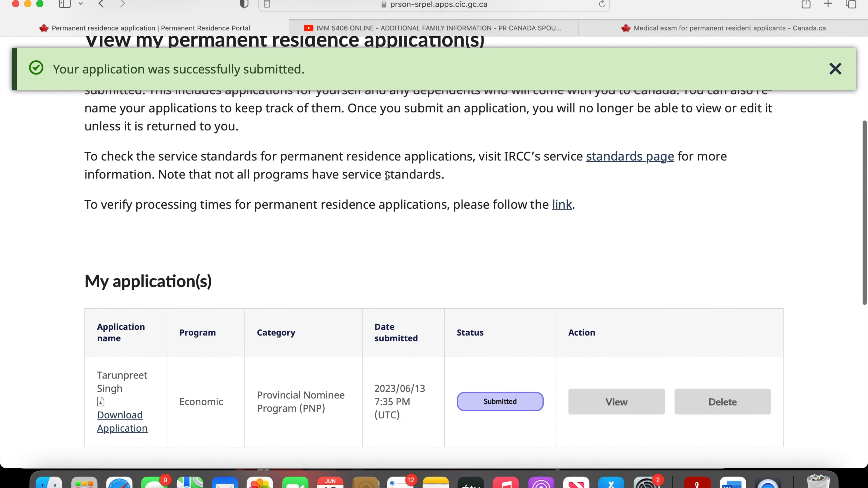
scroll(387, 175, down, 1)
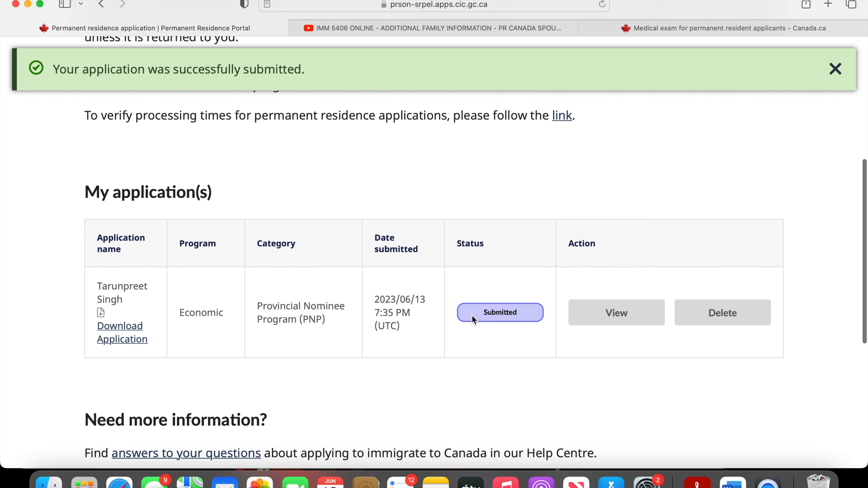
scroll(412, 360, down, 2)
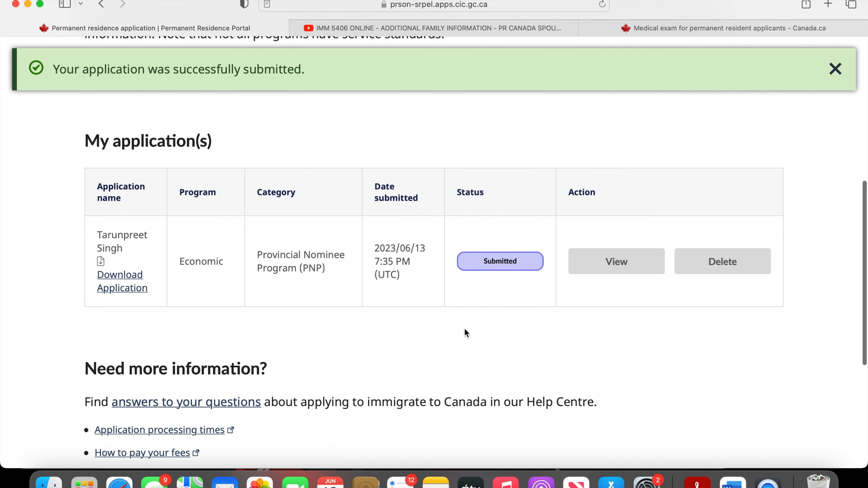
scroll(465, 331, down, 7)
scroll(464, 328, up, 10)
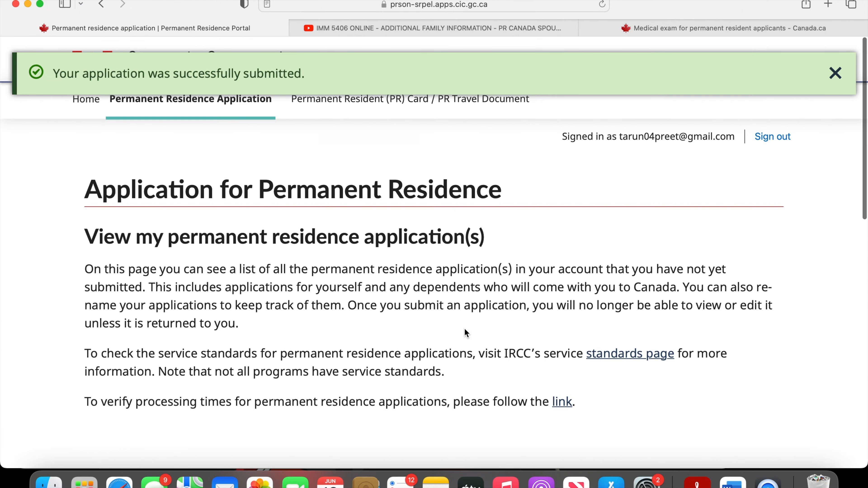
scroll(465, 332, down, 10)
scroll(465, 331, up, 5)
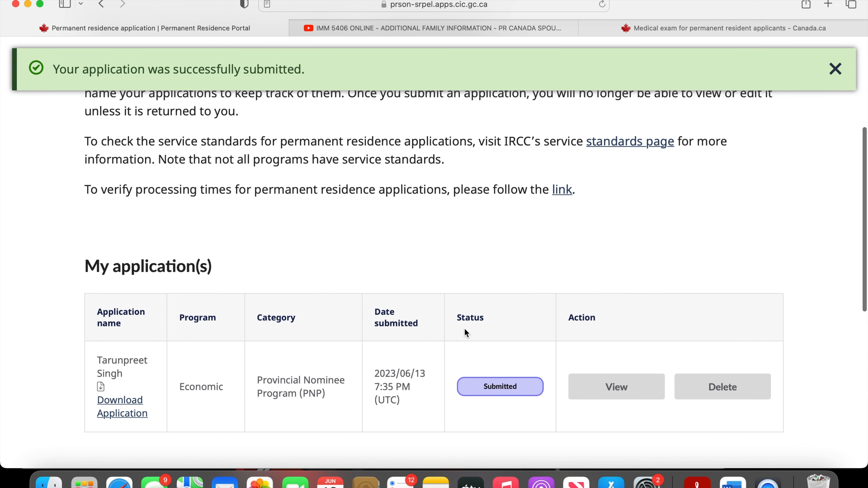
- Download the submitted application as a zip archive, extract it, check the folder's files in Finder, and return to the portal
click(123, 403)
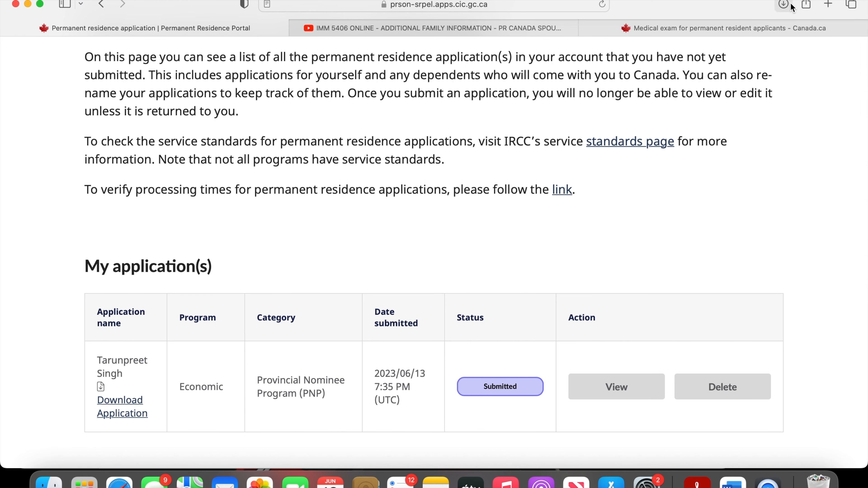
click(790, 5)
double_click(728, 64)
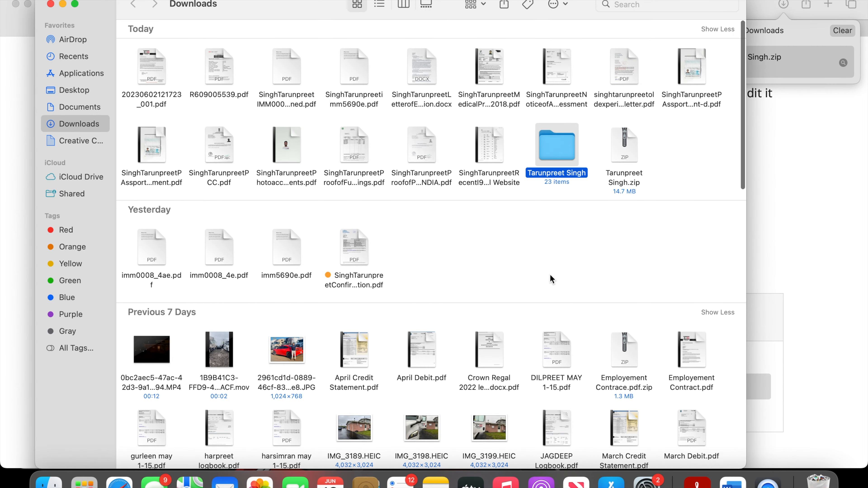
double_click(547, 159)
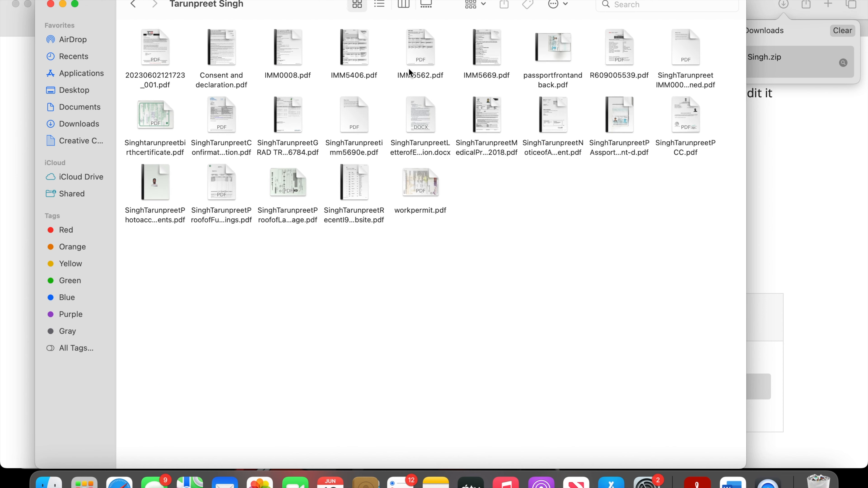
click(866, 198)
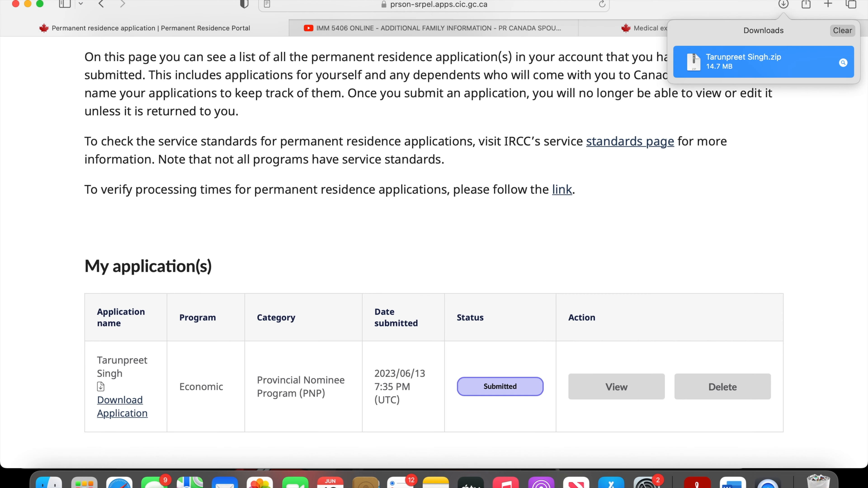